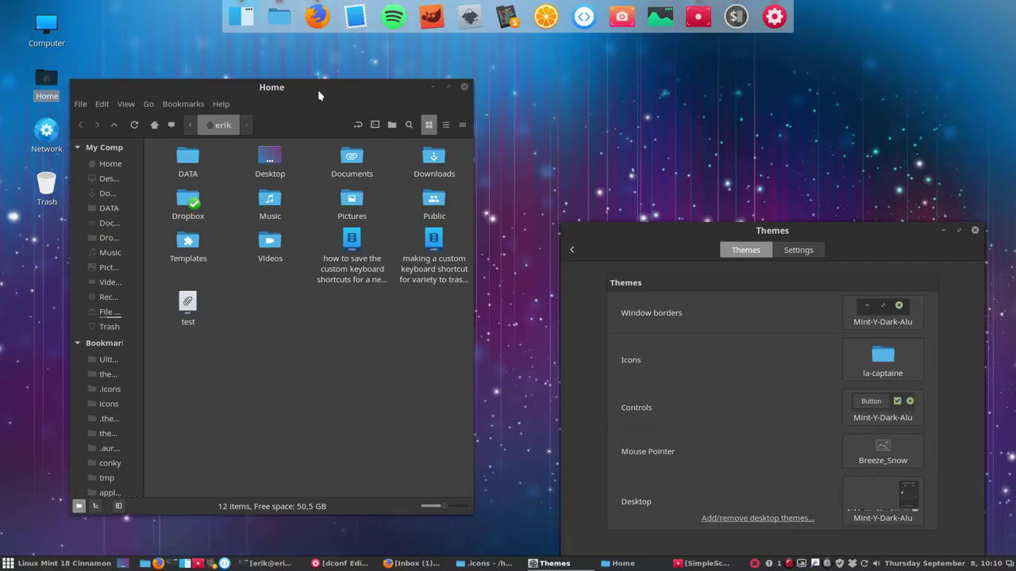
- Place the Nemo Home window beside Themes and show the installed icon themes list
drag(285, 85, 343, 96)
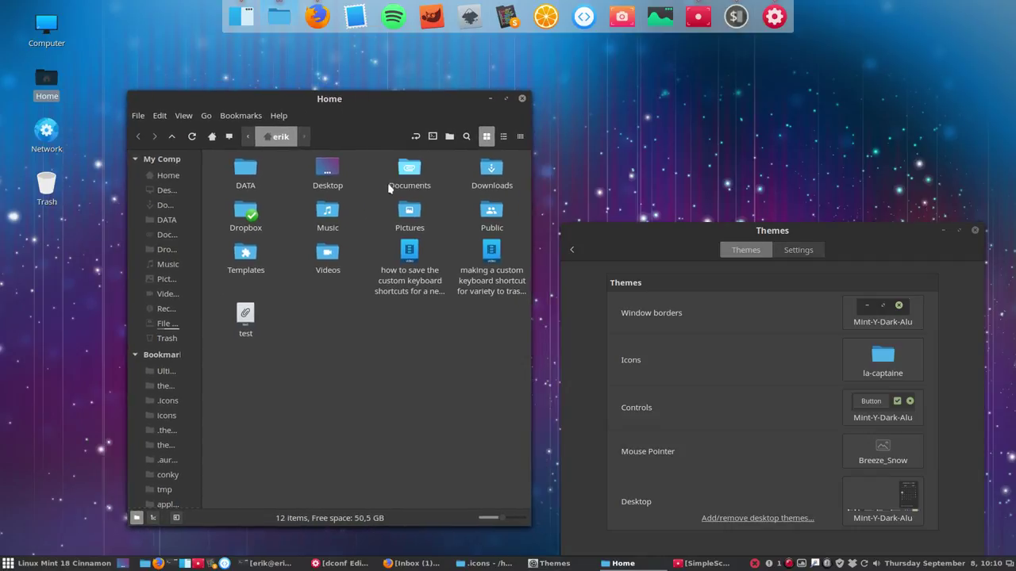
click(879, 360)
scroll(796, 379, down, 6)
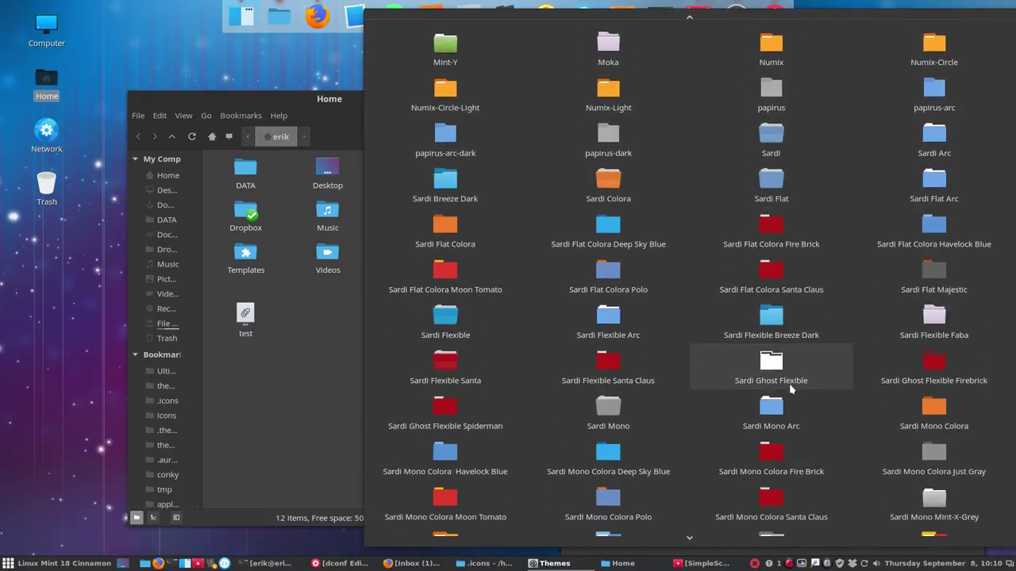
scroll(604, 325, down, 1)
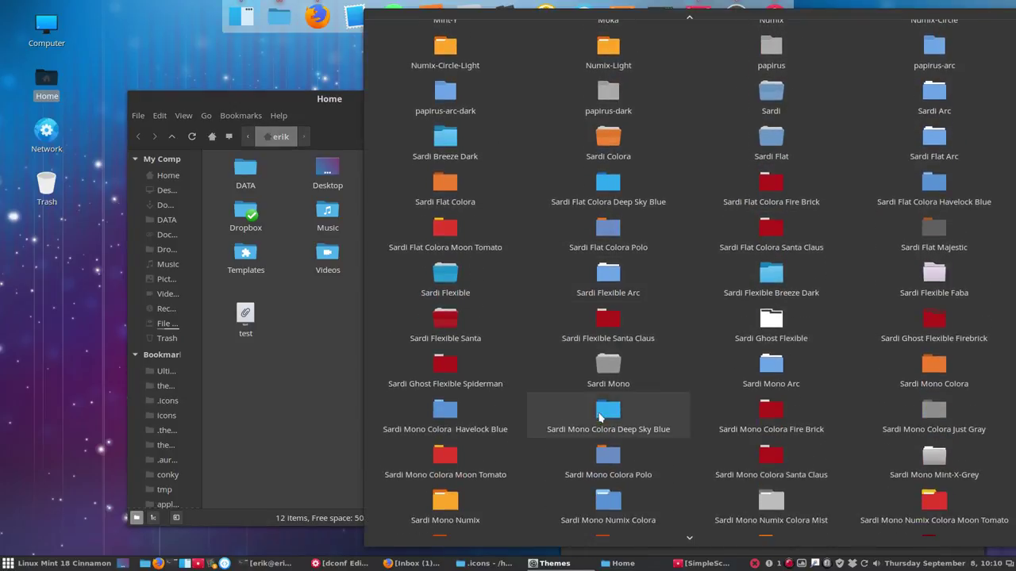
scroll(594, 508, down, 4)
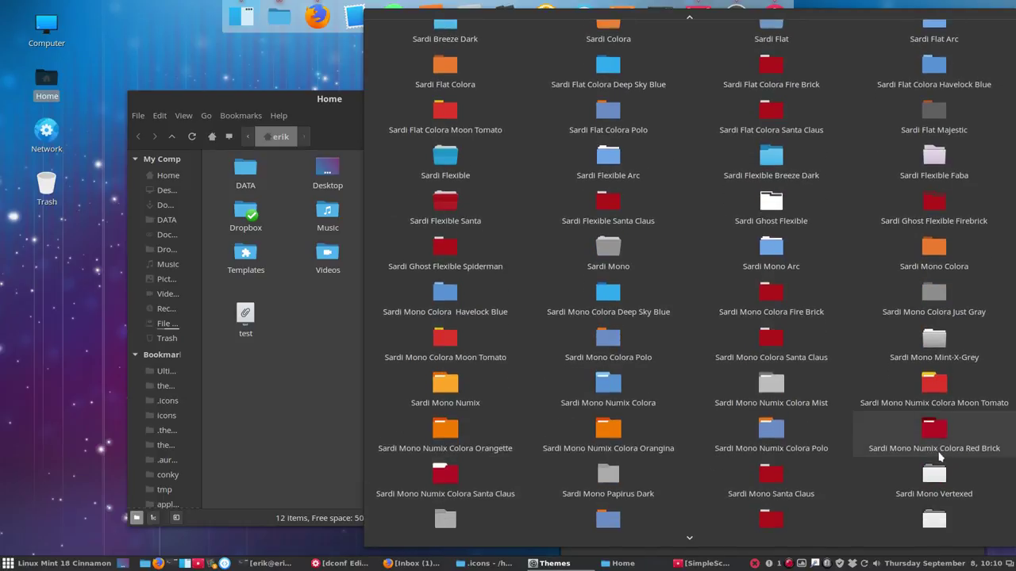
scroll(940, 469, down, 2)
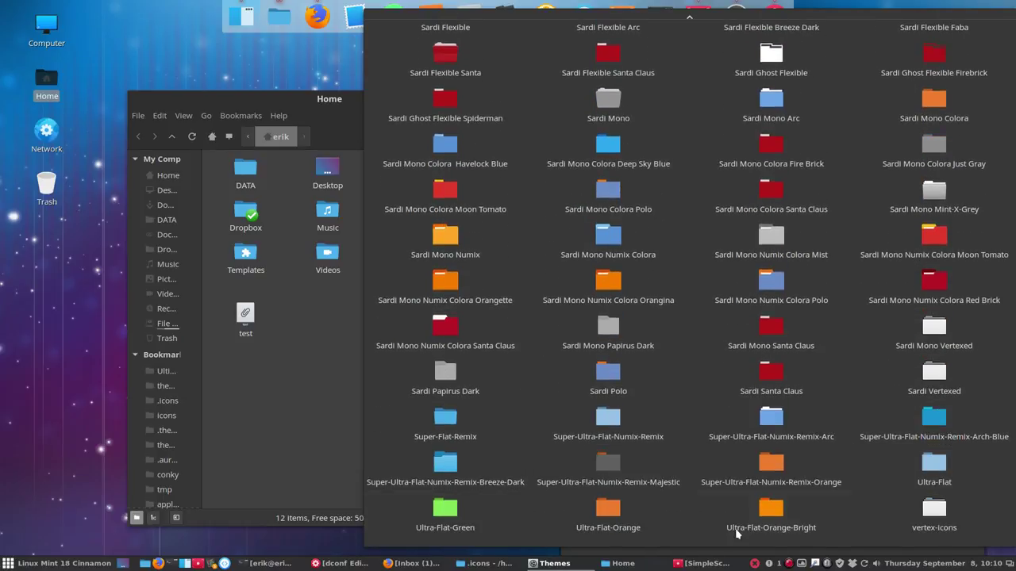
scroll(566, 386, up, 15)
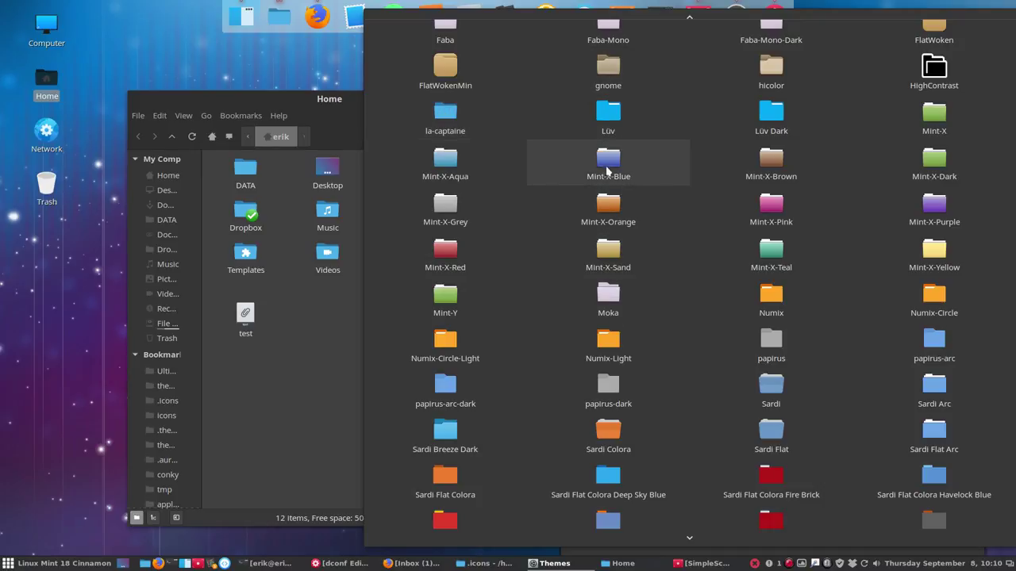
scroll(608, 326, down, 2)
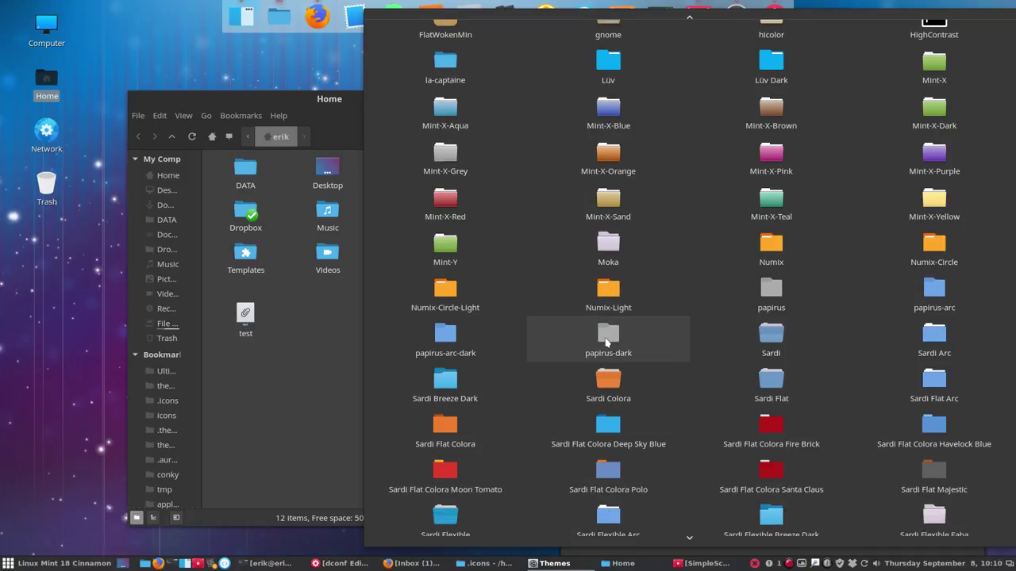
scroll(606, 341, down, 8)
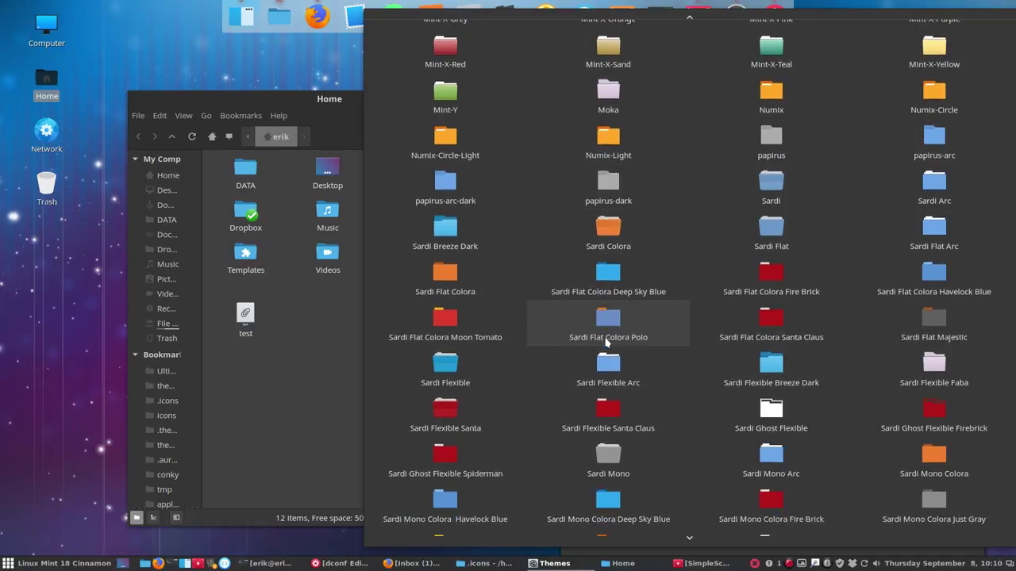
scroll(605, 341, down, 7)
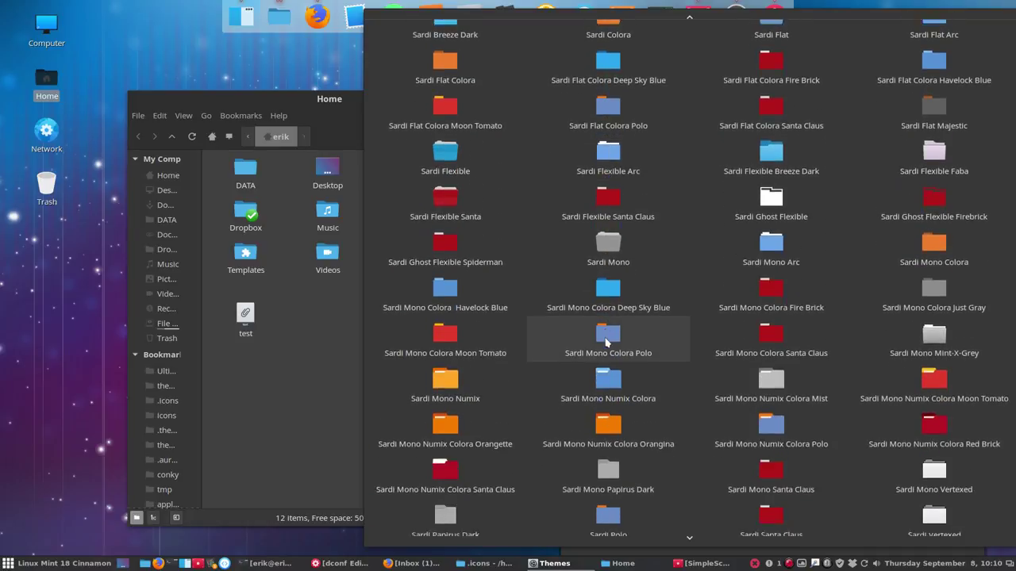
scroll(605, 341, down, 5)
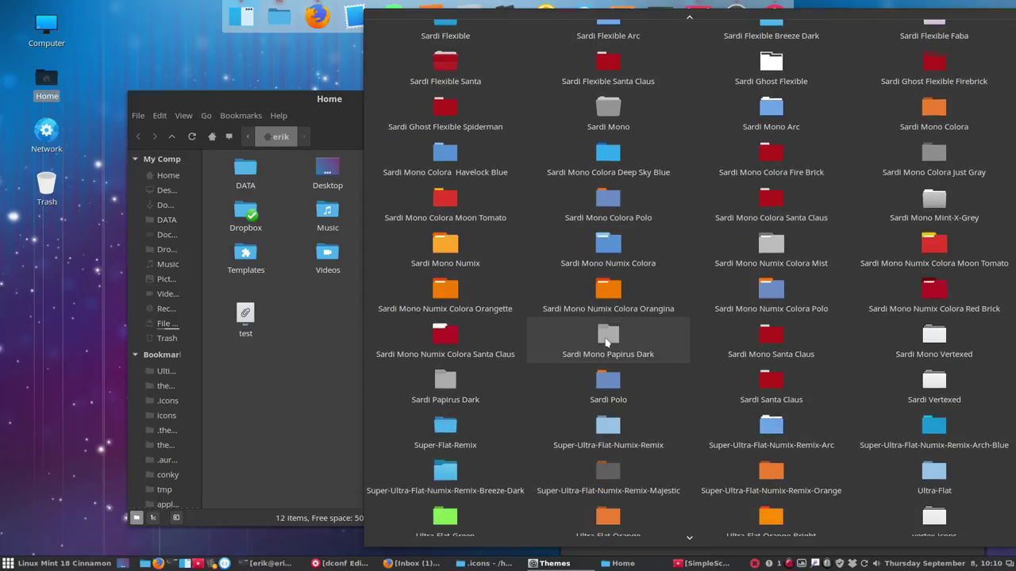
scroll(607, 343, down, 1)
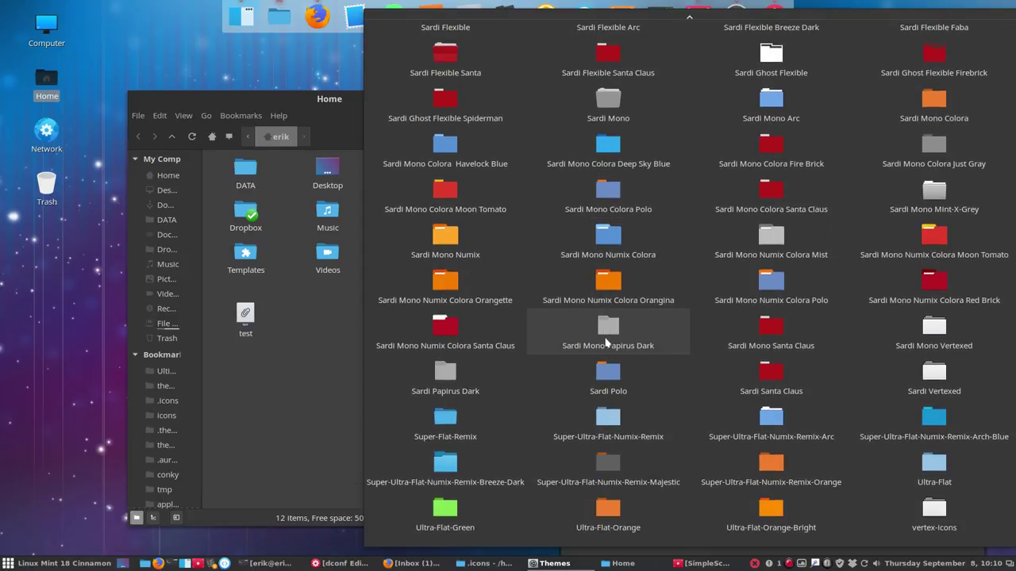
click(312, 331)
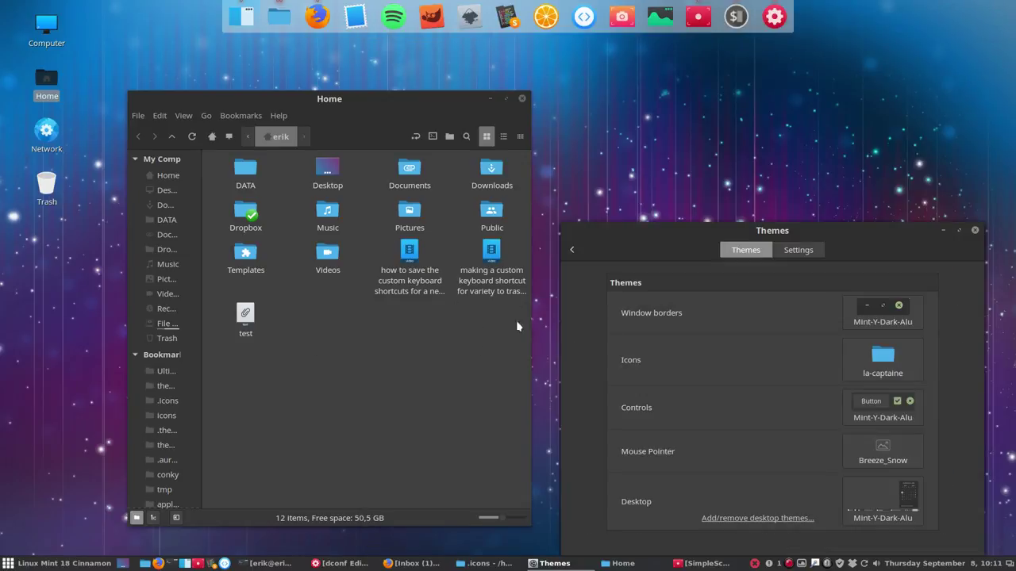
- Widen the sidebar, go to the hidden ~/.icons folder and select la-captaine
drag(203, 243, 262, 244)
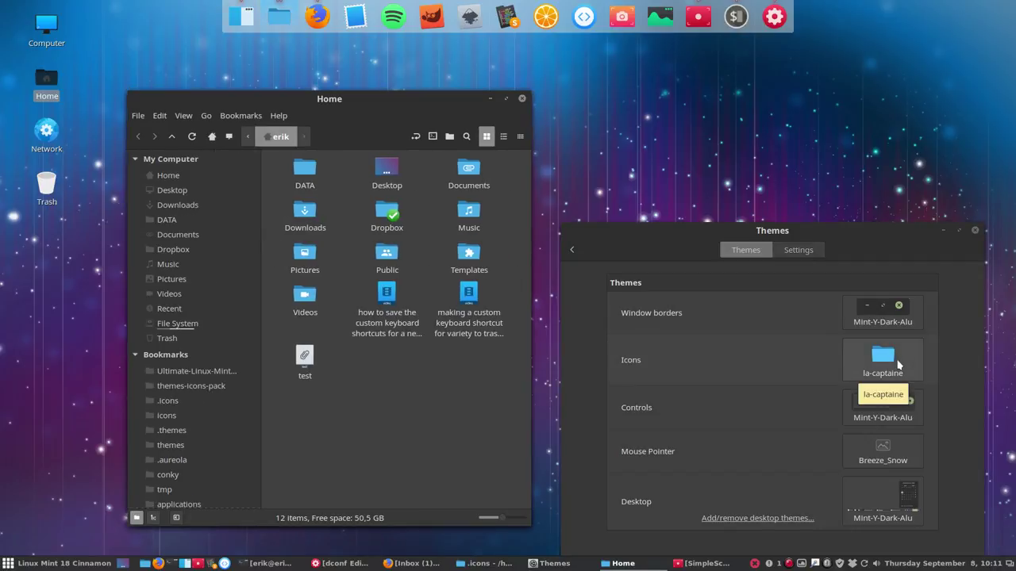
click(178, 403)
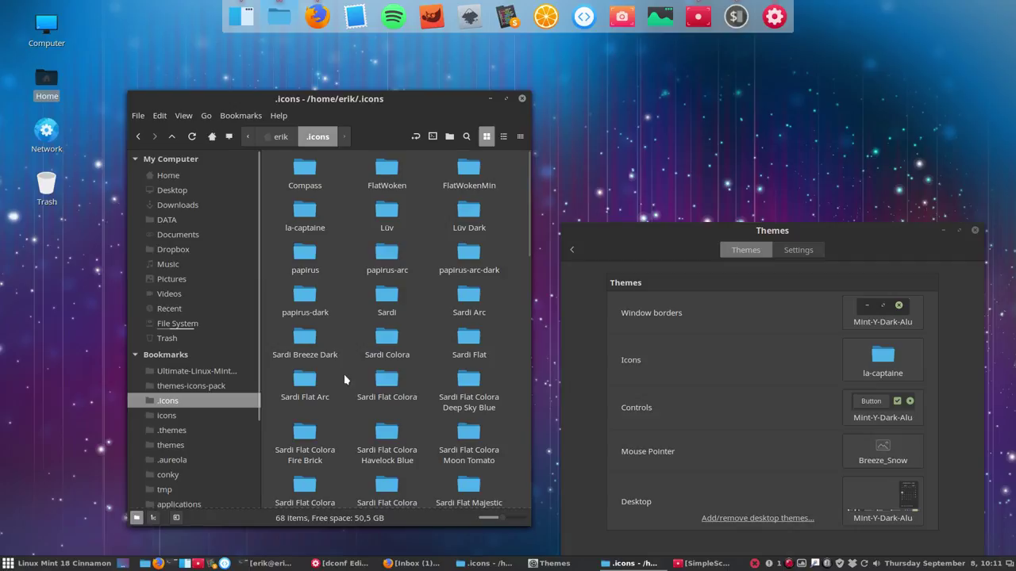
click(306, 216)
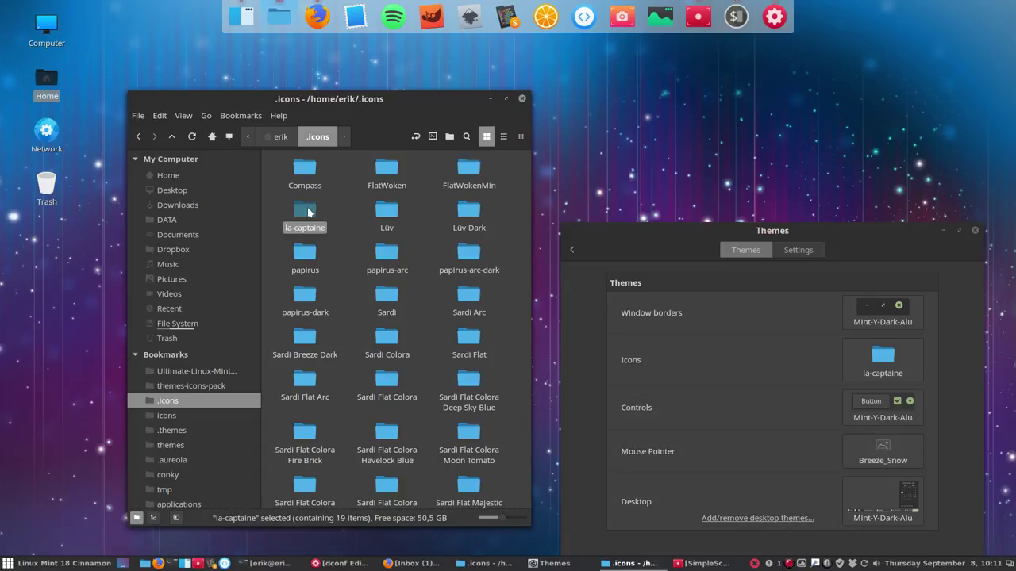
- Open la-captaine and browse its places folder's 16x16 and scalable icon folders
double_click(305, 210)
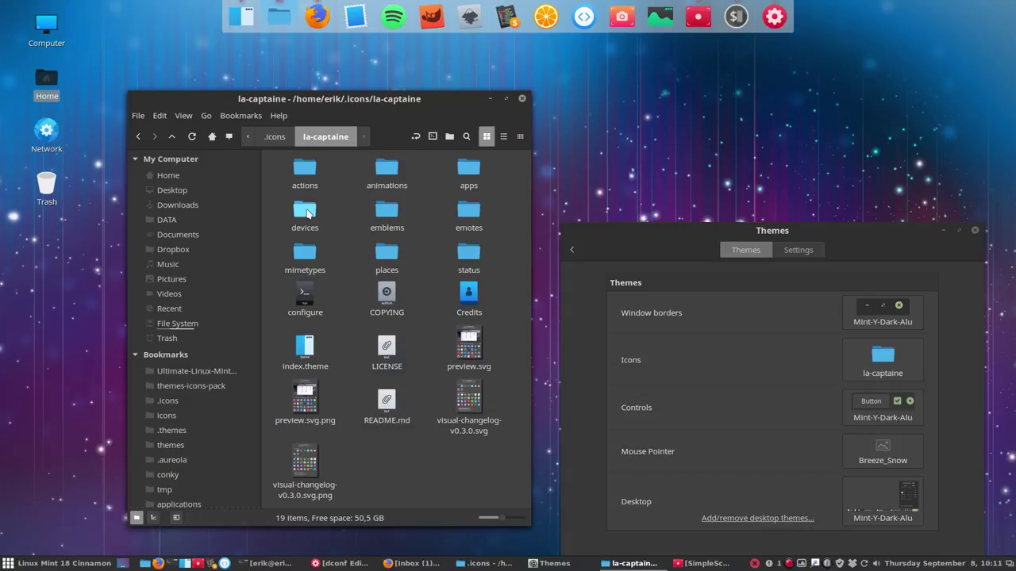
double_click(384, 250)
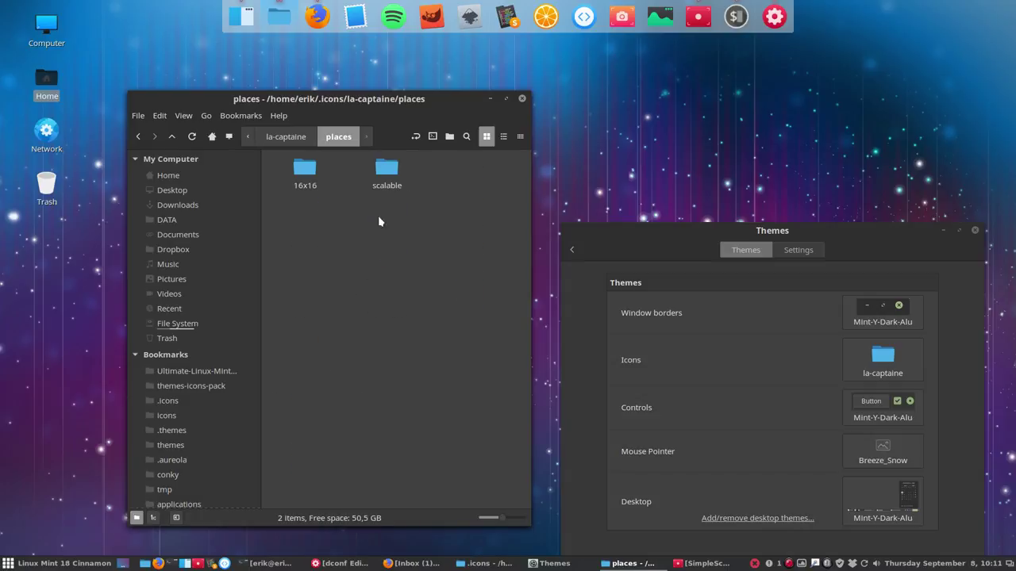
double_click(305, 170)
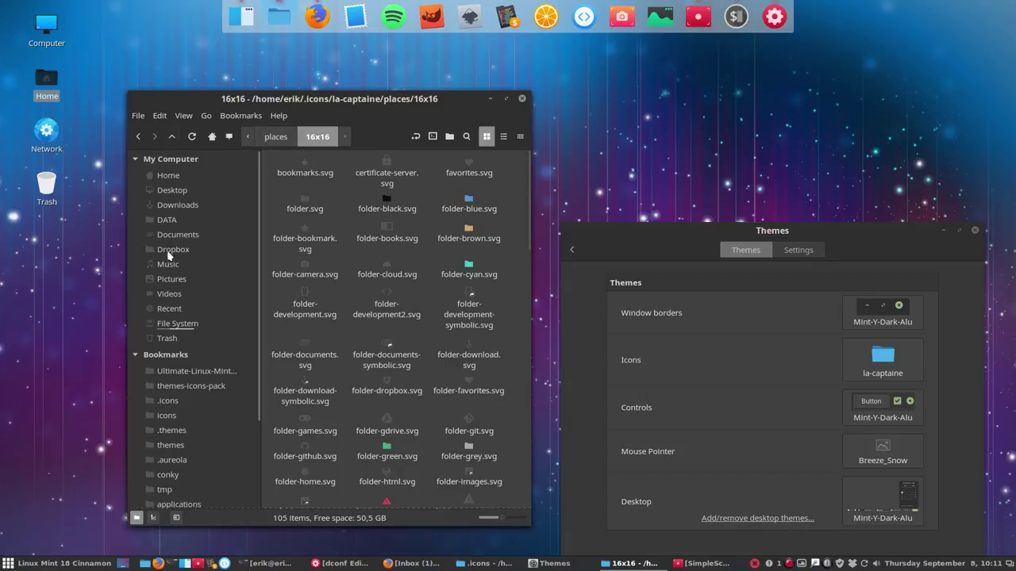
click(272, 140)
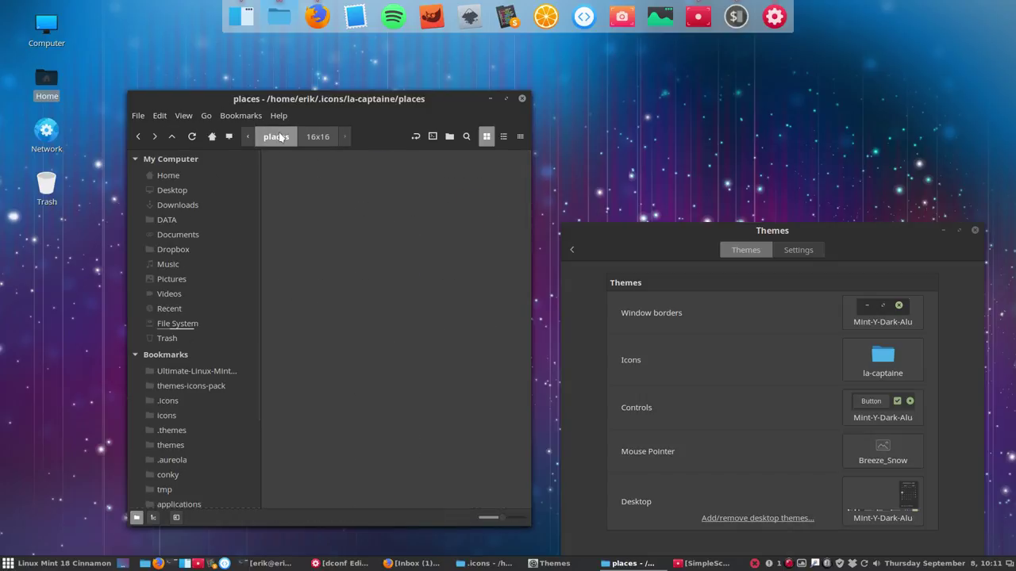
double_click(381, 170)
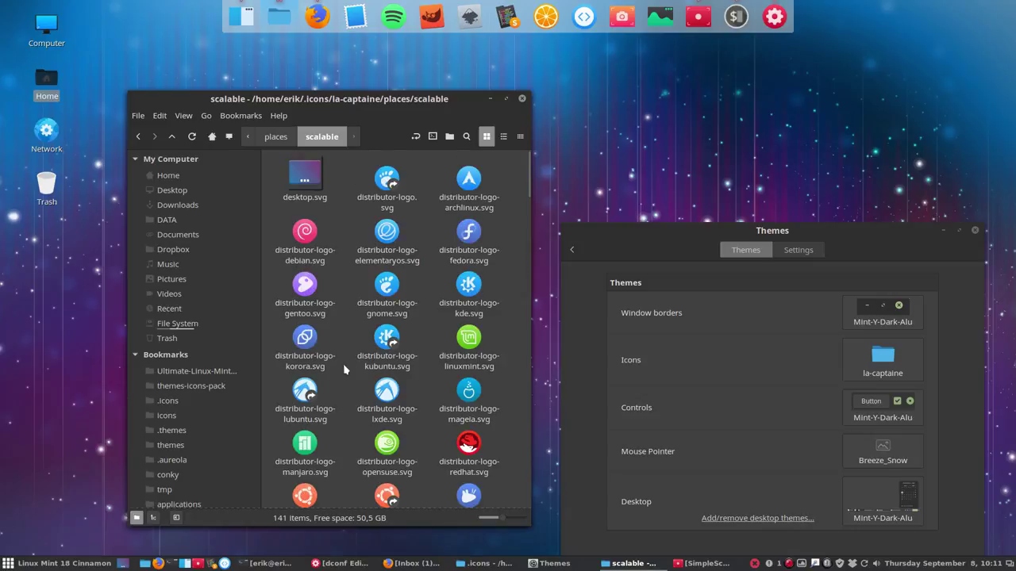
scroll(340, 382, down, 15)
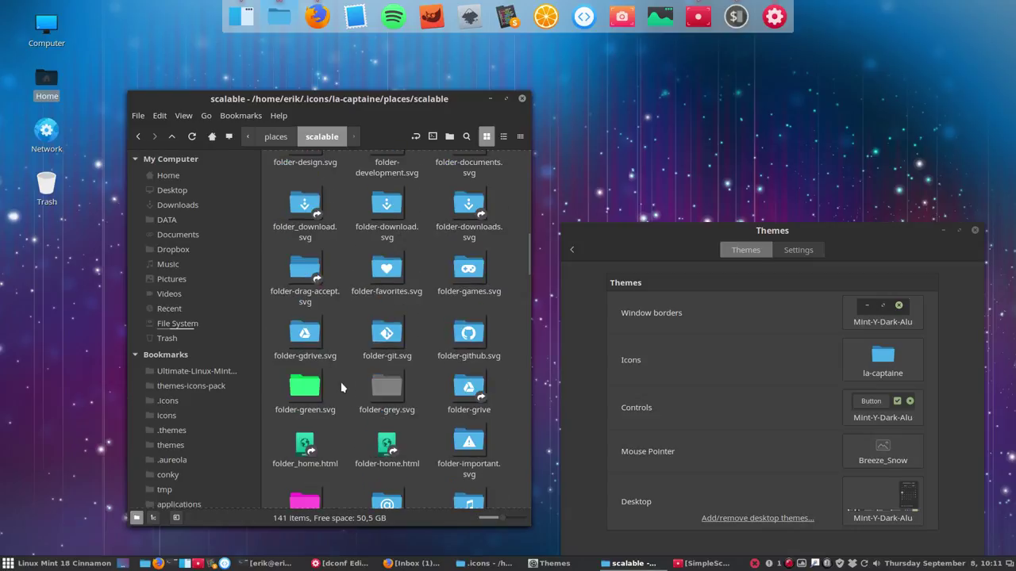
scroll(340, 382, up, 15)
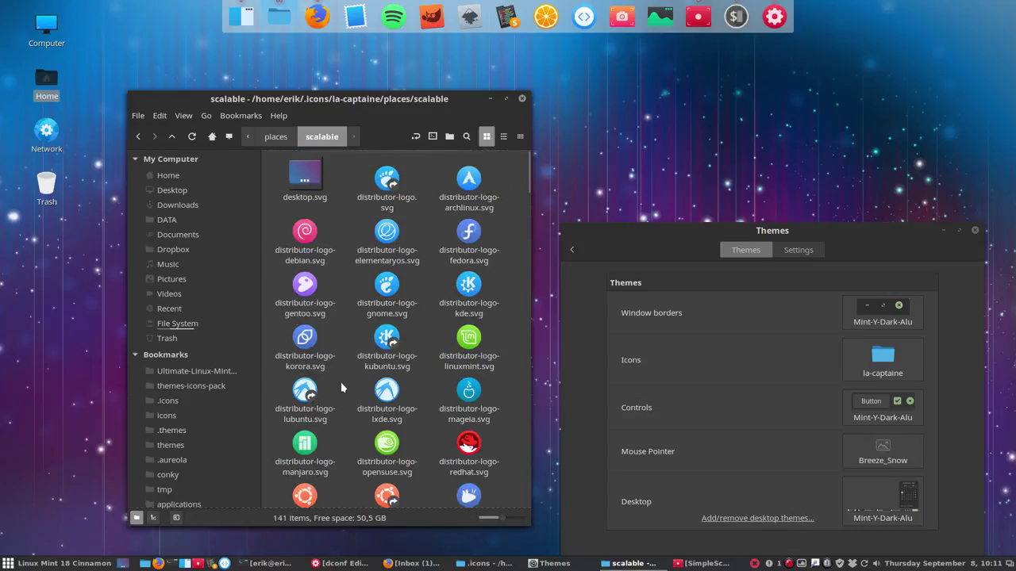
- Inspect the distributor-logo icons, then climb the path back to la-captaine and its parent
click(384, 246)
click(392, 296)
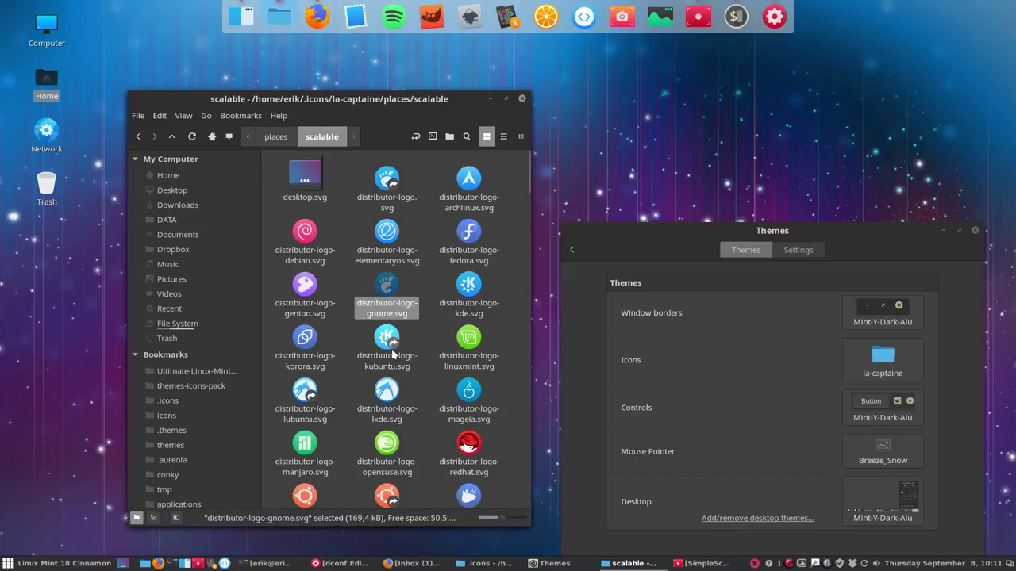
click(392, 351)
scroll(388, 418, down, 3)
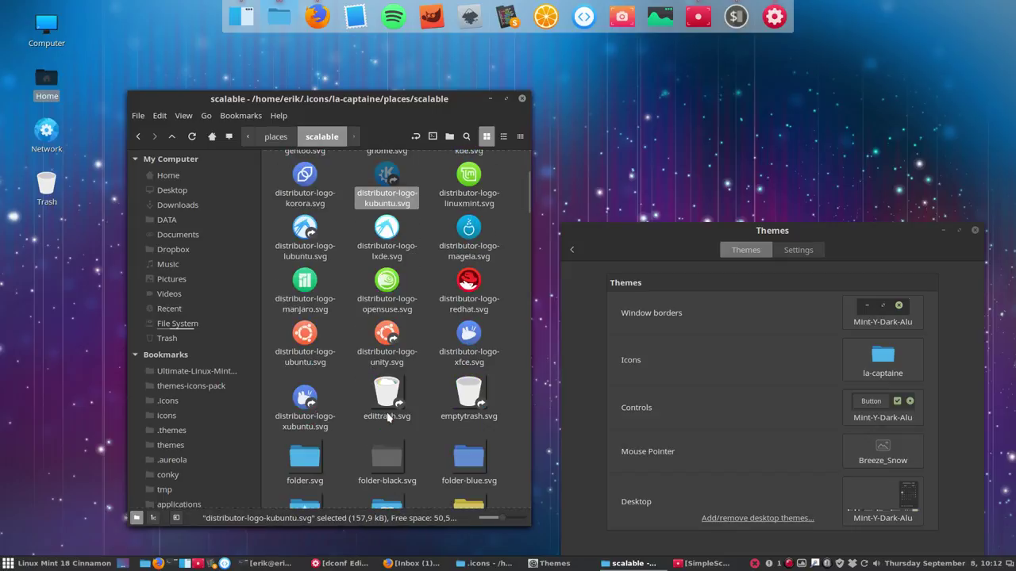
scroll(388, 419, down, 8)
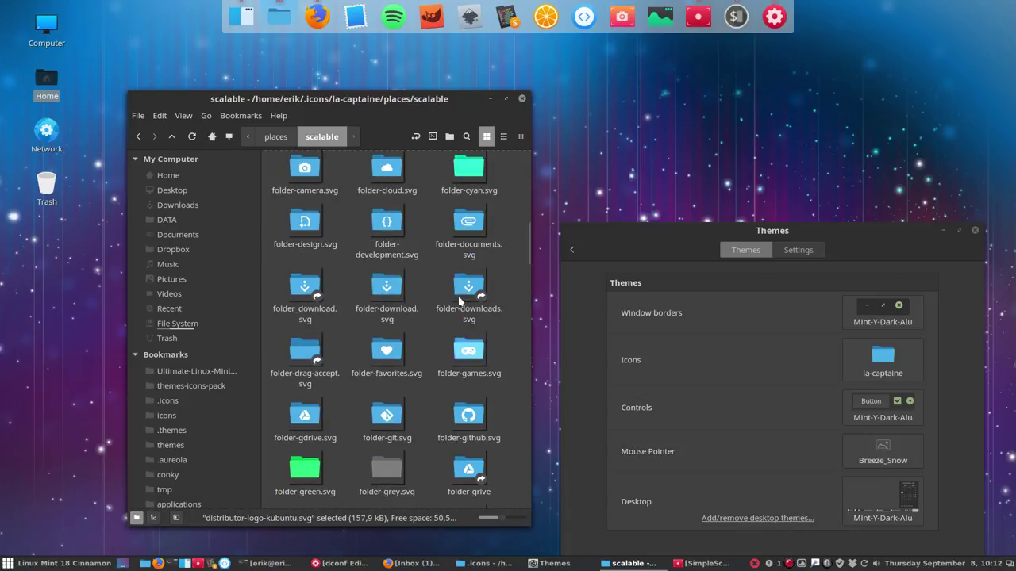
scroll(425, 393, down, 15)
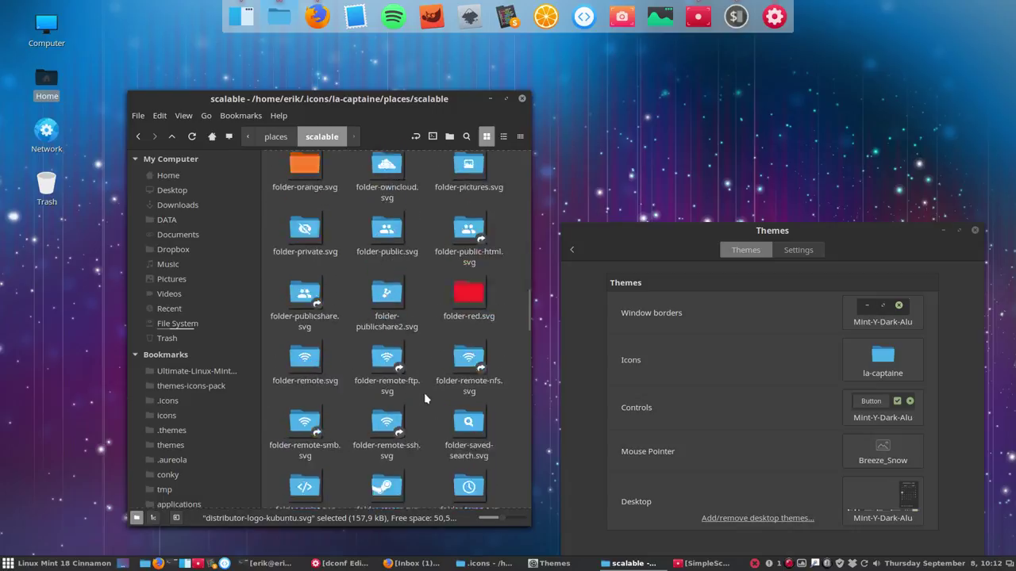
scroll(424, 392, down, 12)
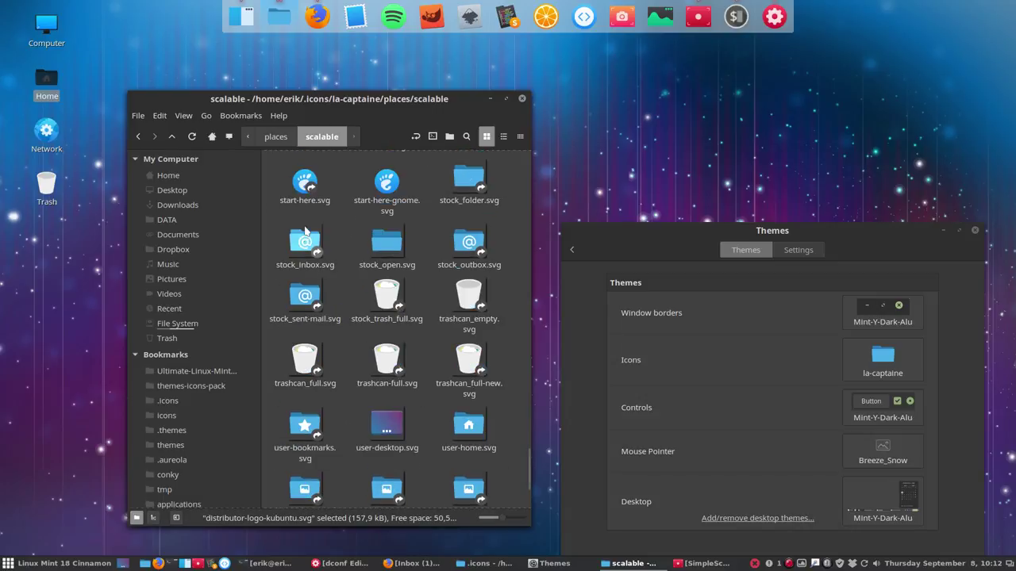
click(248, 136)
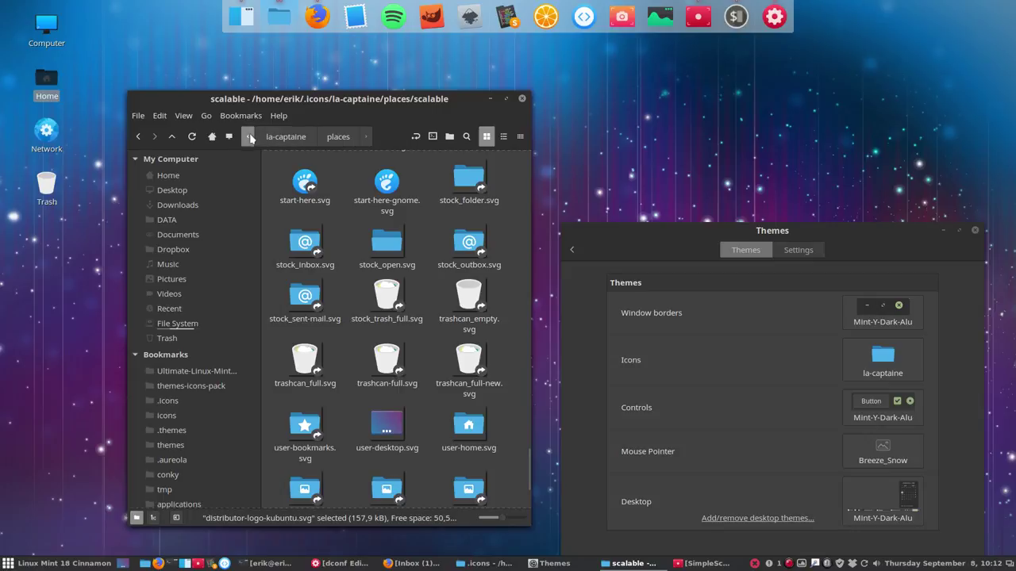
click(292, 139)
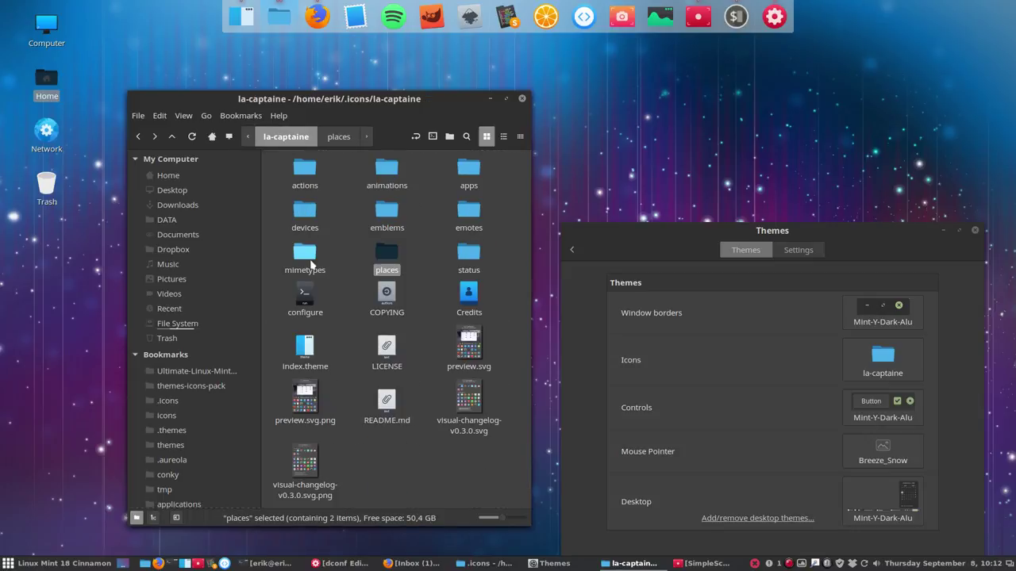
click(249, 137)
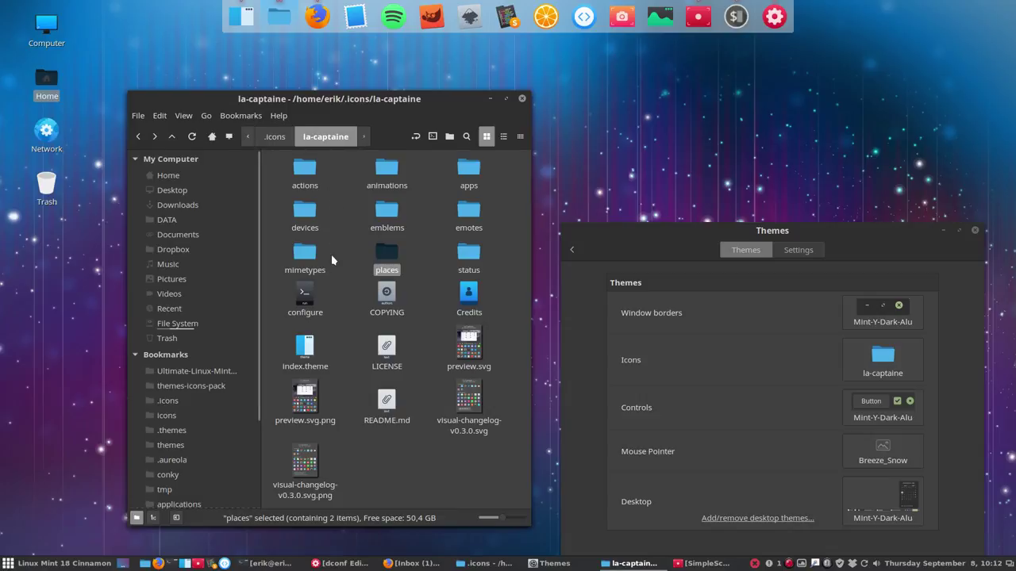
- In ~/.icons, duplicate la-captaine and select the new la-captaine (copy) folder
click(276, 139)
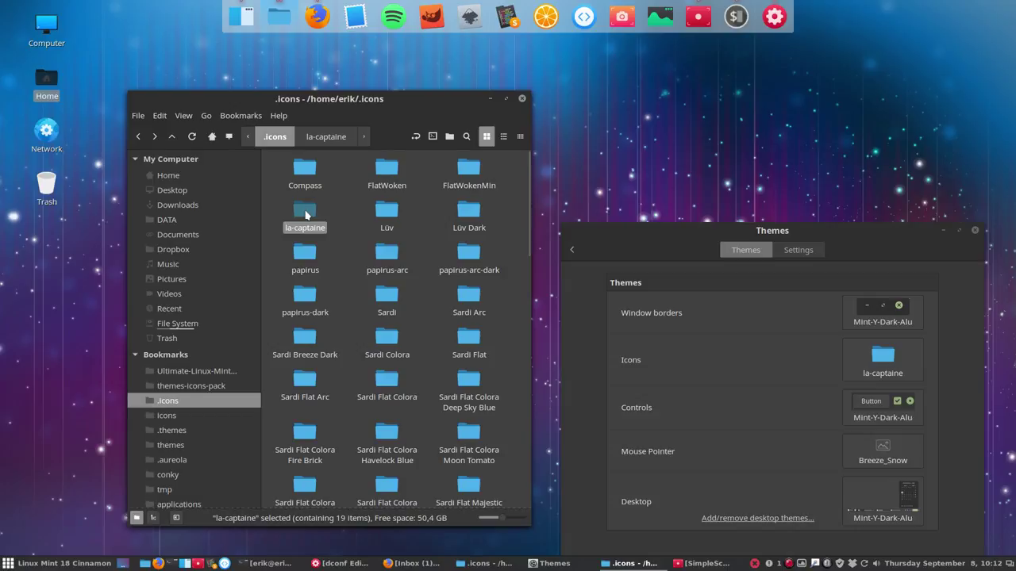
key(ctrl+c)
key(ctrl+v)
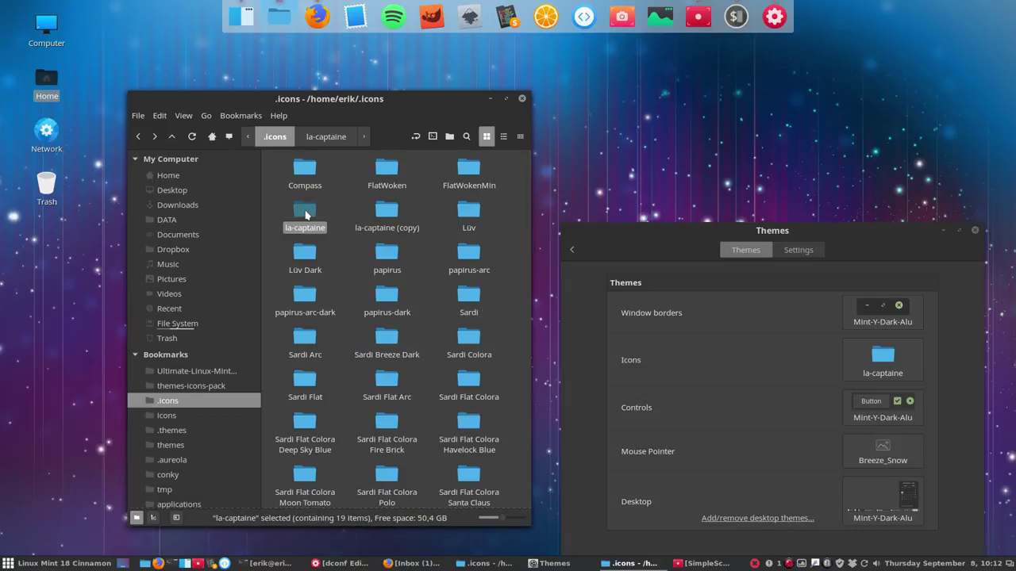
click(381, 213)
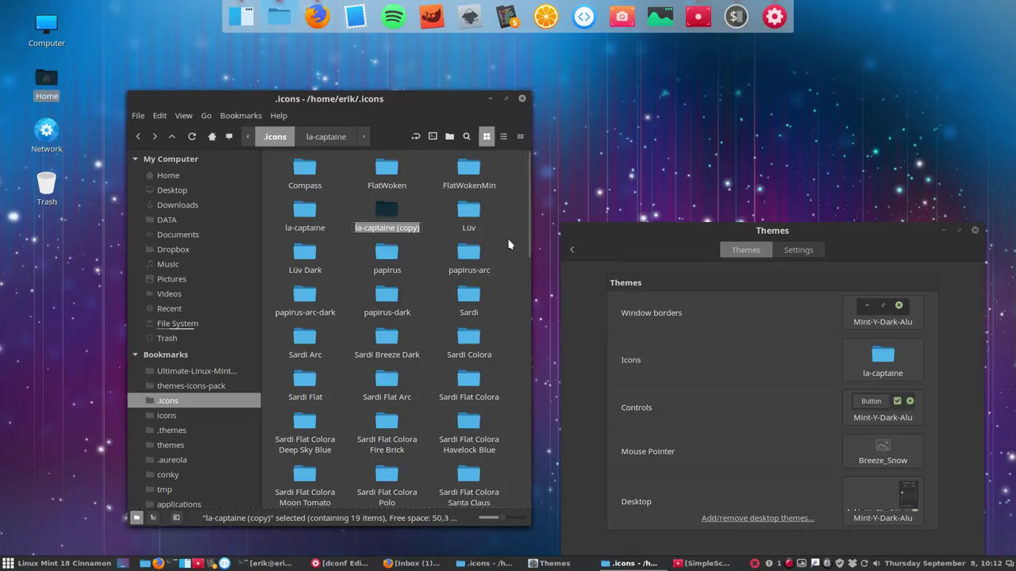
click(407, 215)
click(401, 213)
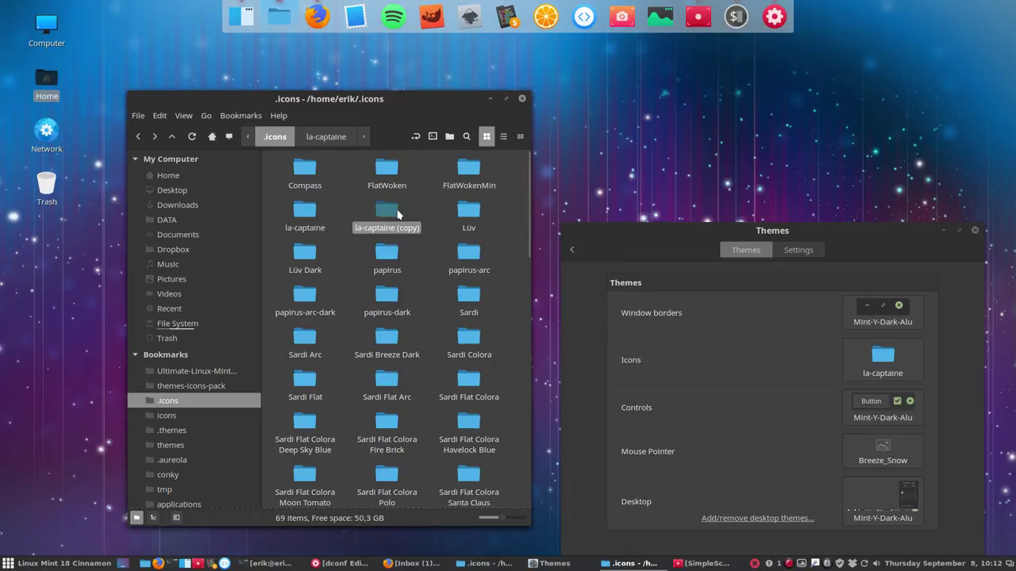
- Rename the copy to 'Sardi Captain', then open its index.theme in the text editor
key(Home)
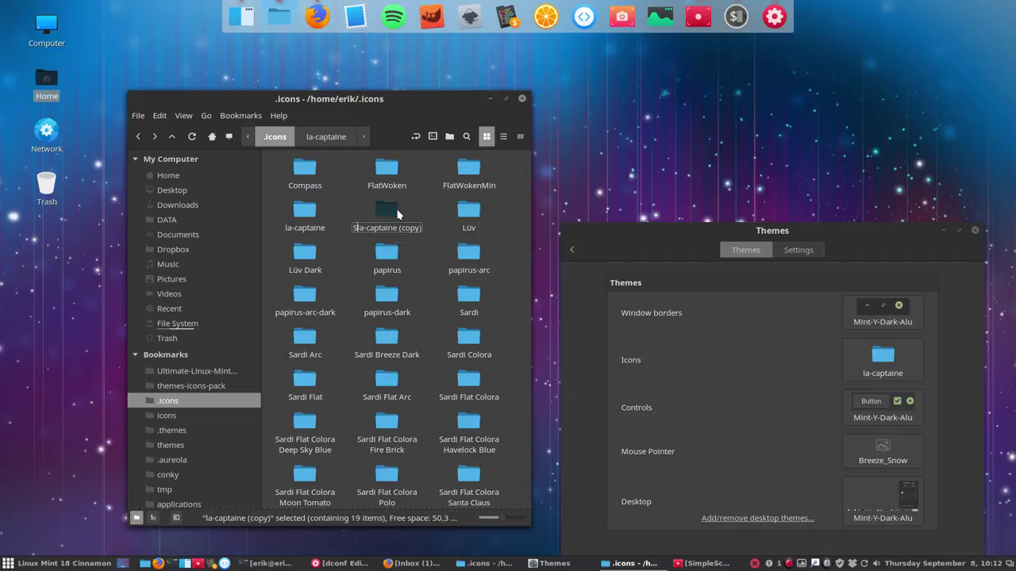
text(Sardi)
key(Delete)
text(L)
key(BackSpace)
key(Delete)
key(Delete)
key(Delete)
text(C)
key(BackSpace)
key(BackSpace)
key(BackSpace)
key(BackSpace)
key(BackSpace)
key(BackSpace)
key(BackSpace)
key(BackSpace)
key(Escape)
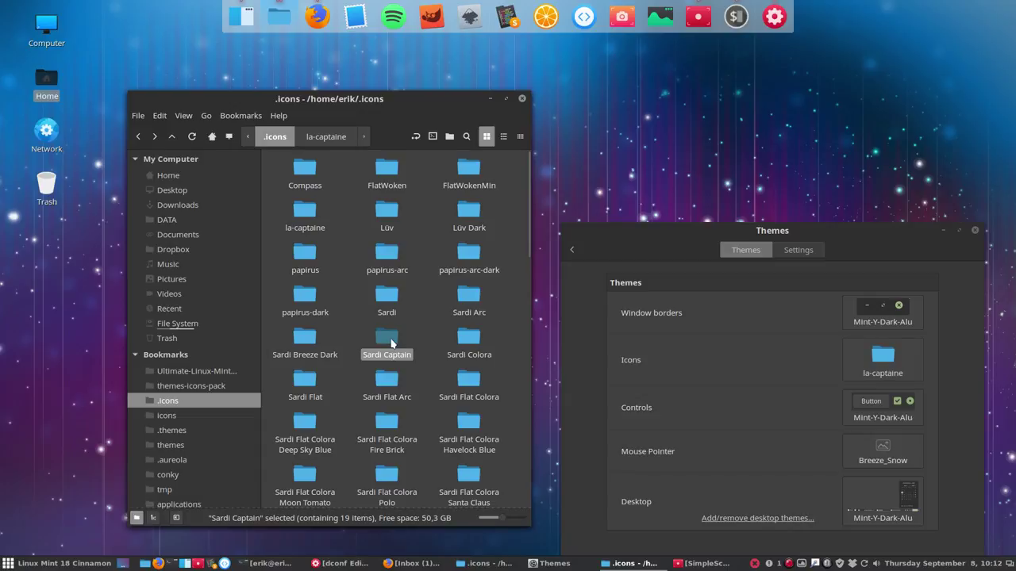
double_click(387, 340)
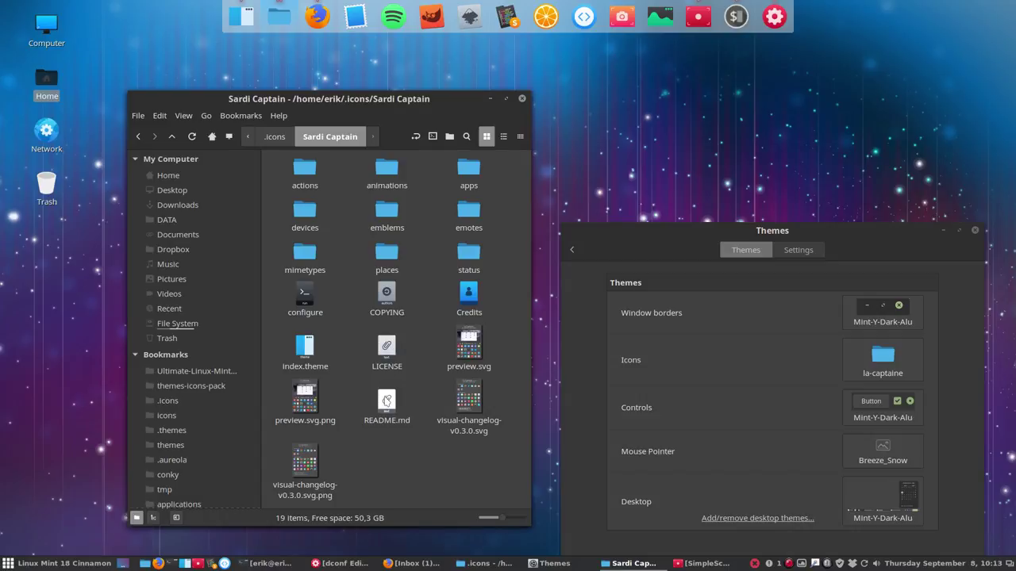
double_click(308, 346)
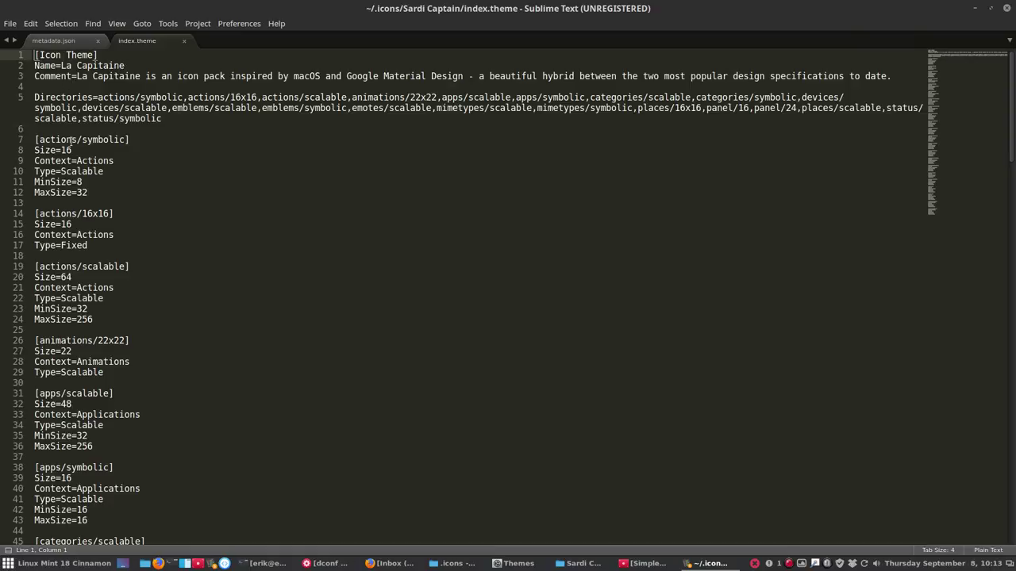
- Add 'Inherits=Sardi,Numix-Circle,Numix,gnome,hicolor' below the Directories line and save index.theme
click(164, 119)
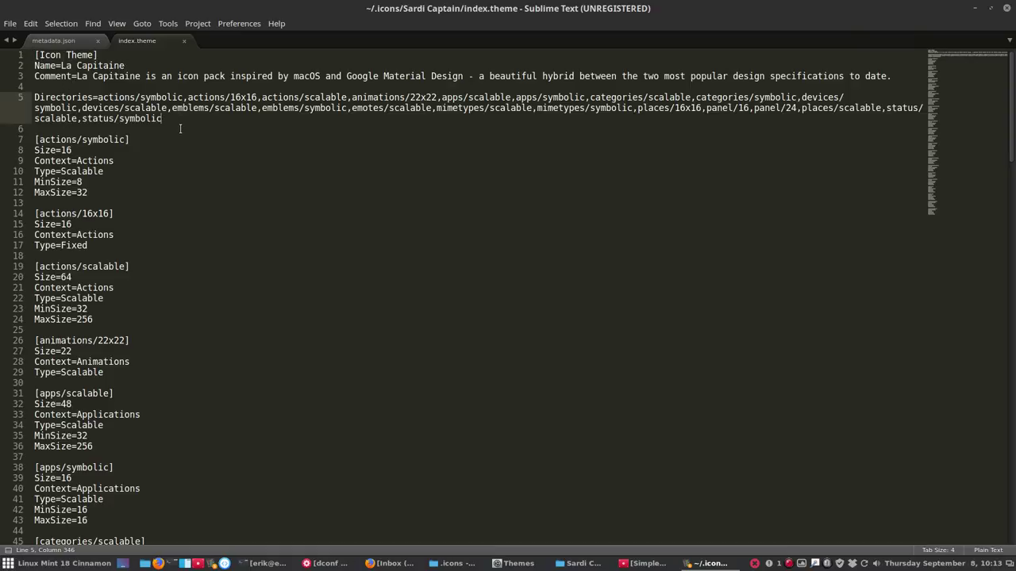
key(Return)
text(Inherits)
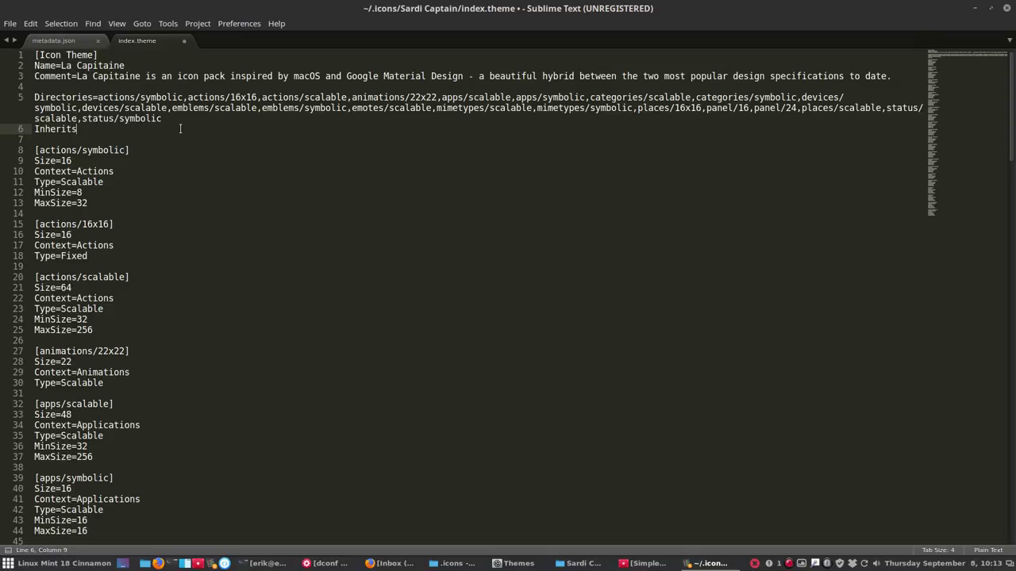
text(=Sardi)
text(,)
text(Nup)
text(mi)
key(BackSpace)
key(BackSpace)
text(pmi)
key(BackSpace)
key(BackSpace)
key(BackSpace)
text(mix)
text(,Gno)
text(jne)
text(ome)
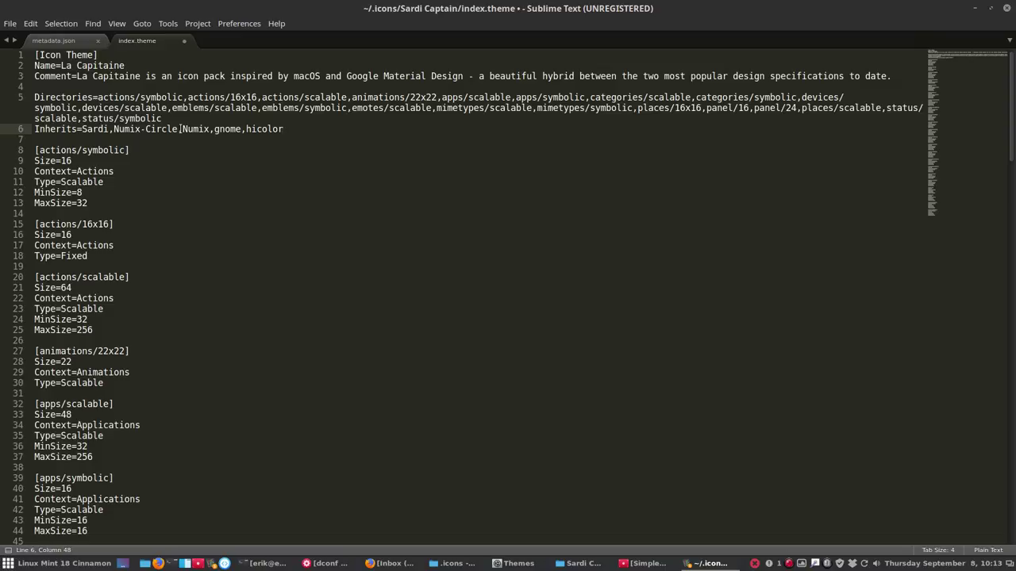
key(ctrl+s)
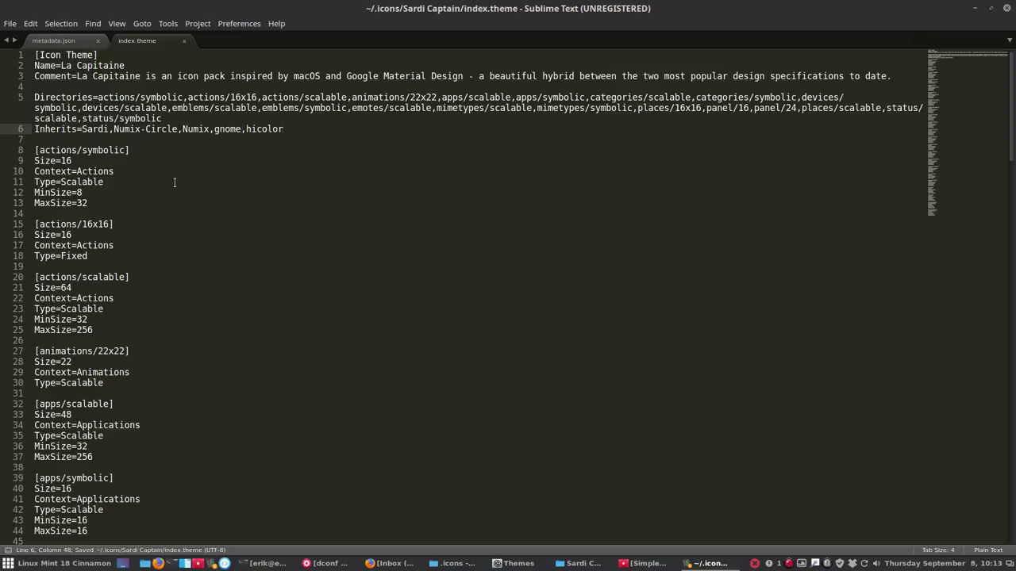
double_click(488, 10)
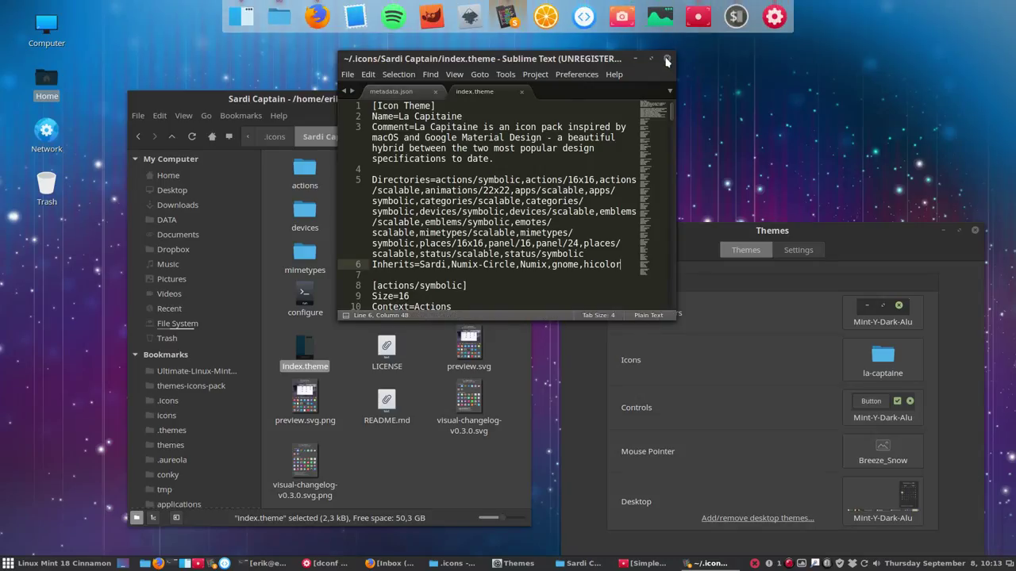
- Delete preview.svg, preview.svg.png, README.md and both visual-changelog-v0.3.0 files from Sardi Captain
click(635, 59)
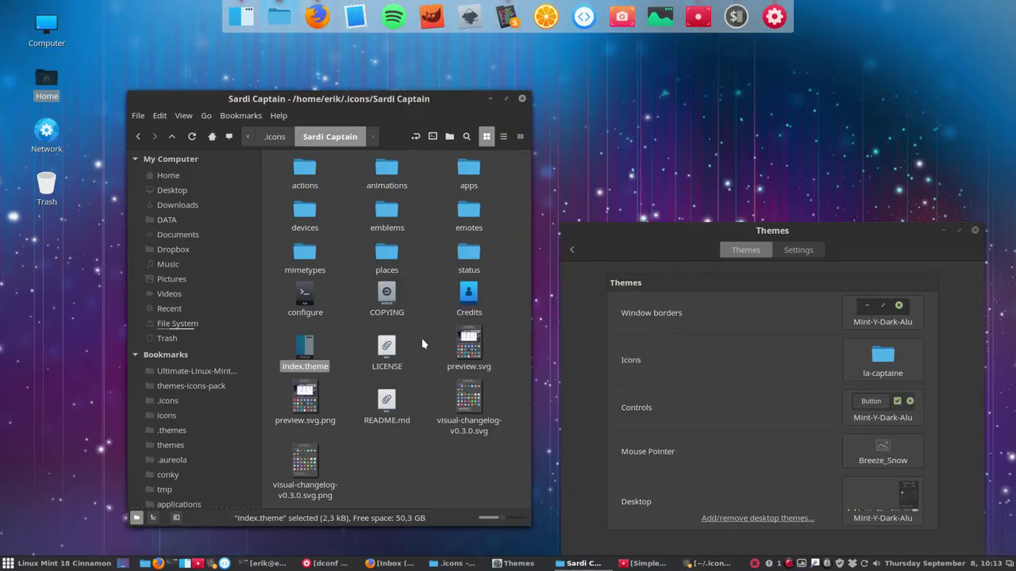
click(468, 353)
key(Delete)
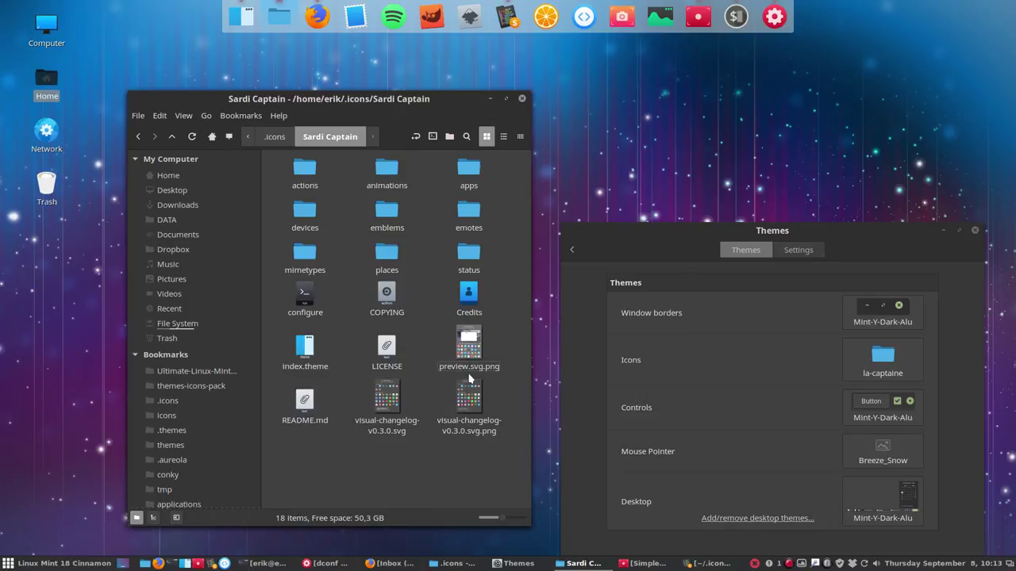
click(468, 352)
key(Delete)
click(470, 354)
key(Delete)
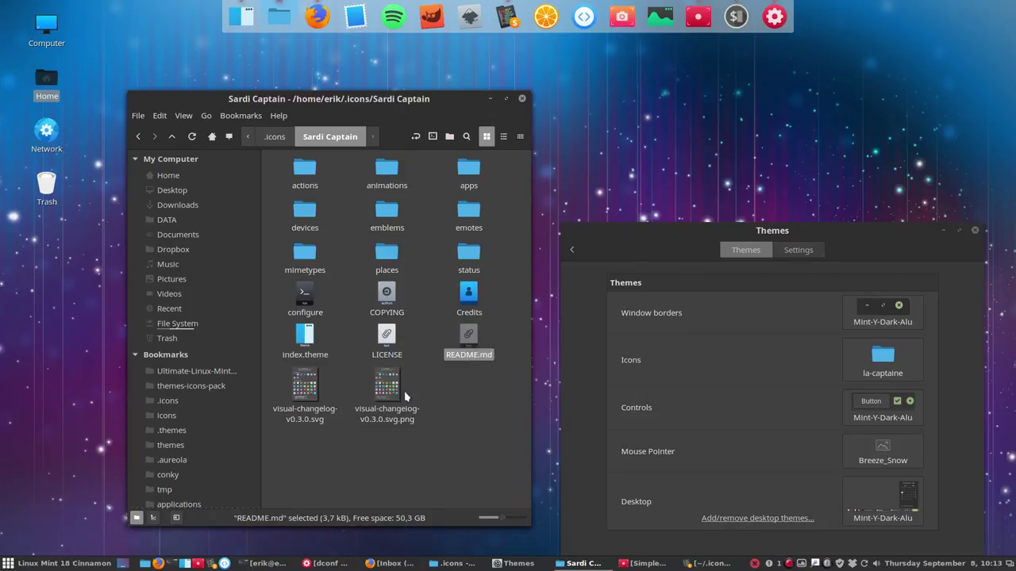
click(453, 367)
key(Delete)
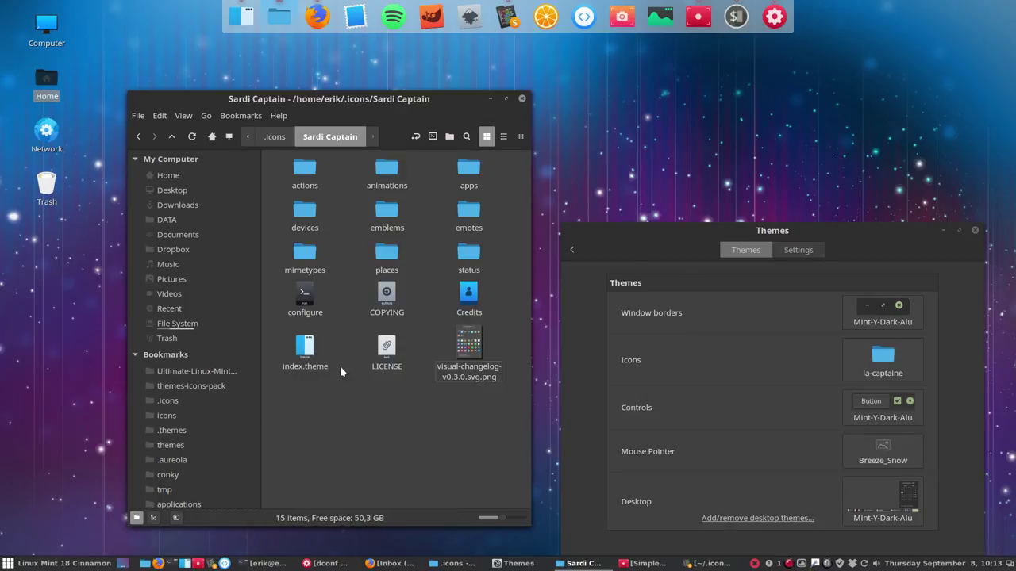
click(461, 350)
key(Delete)
- Delete the configure script and the apps folder, leaving LICENSE and COPYING in place
click(388, 346)
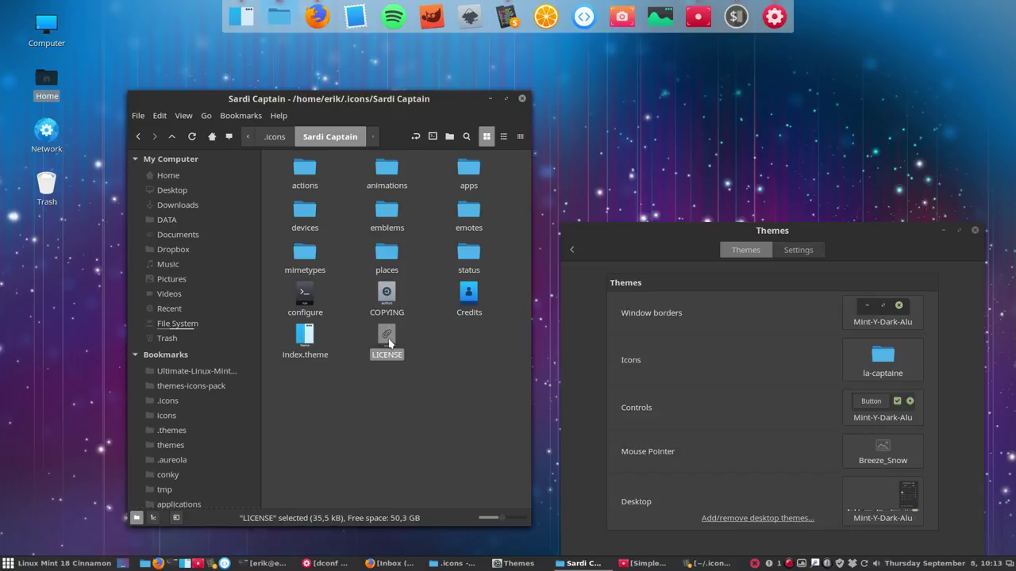
click(386, 298)
click(302, 295)
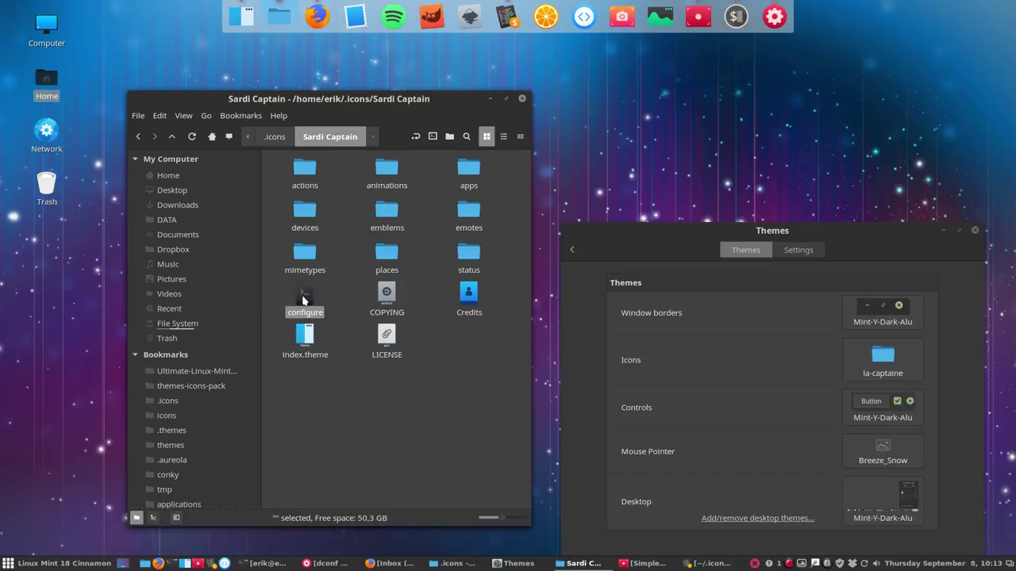
key(Delete)
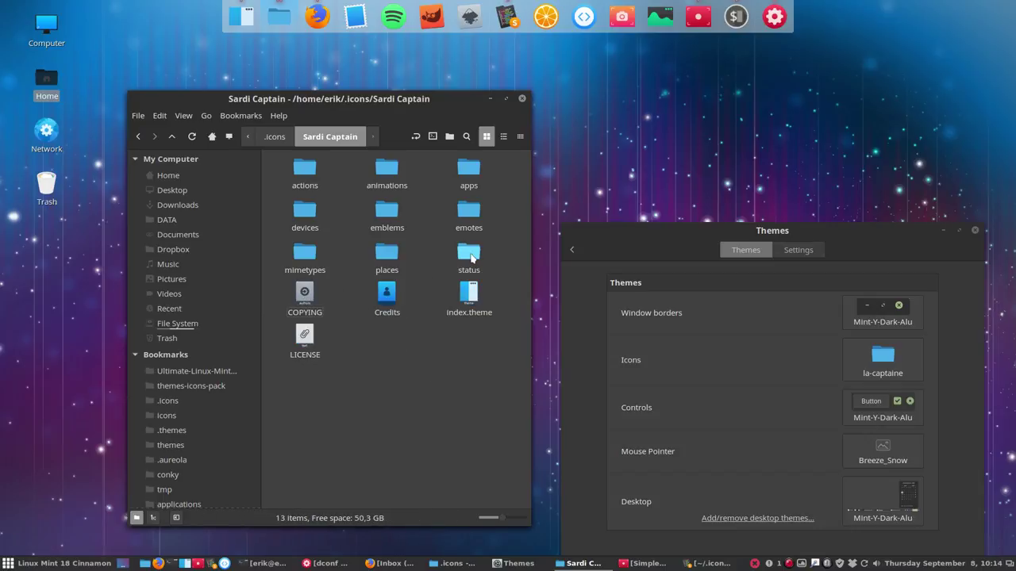
click(465, 173)
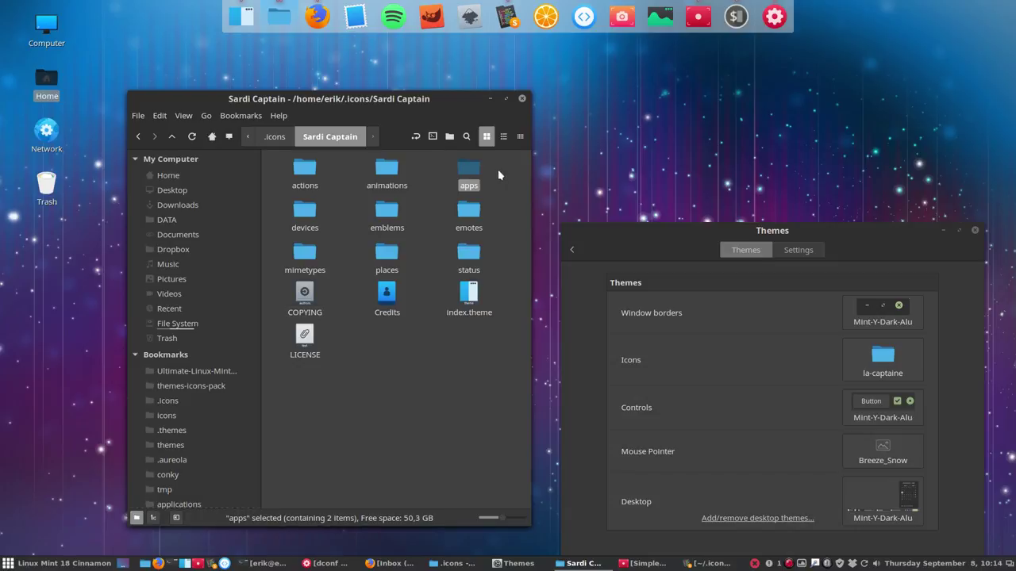
click(497, 169)
click(473, 173)
key(Delete)
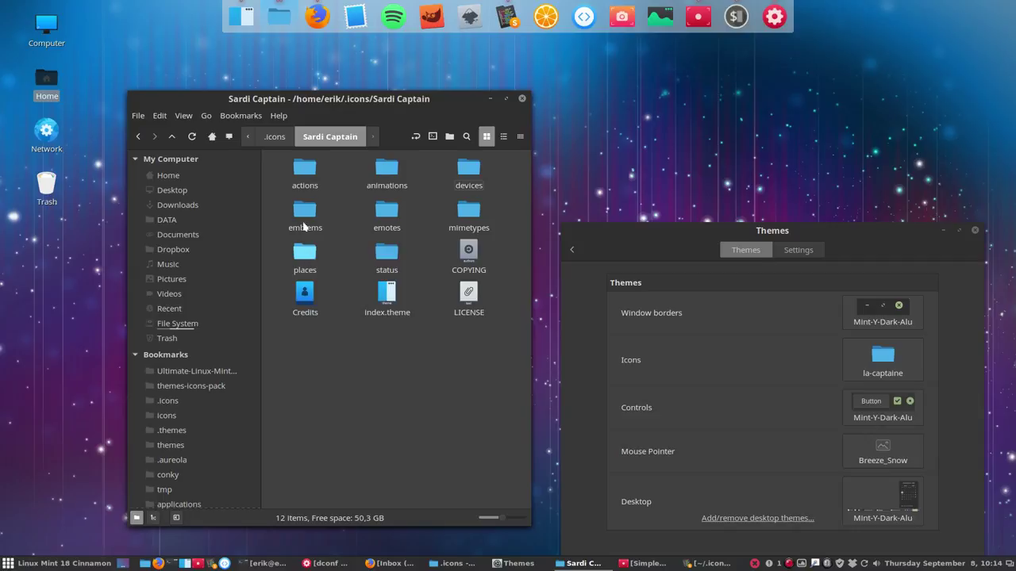
click(858, 356)
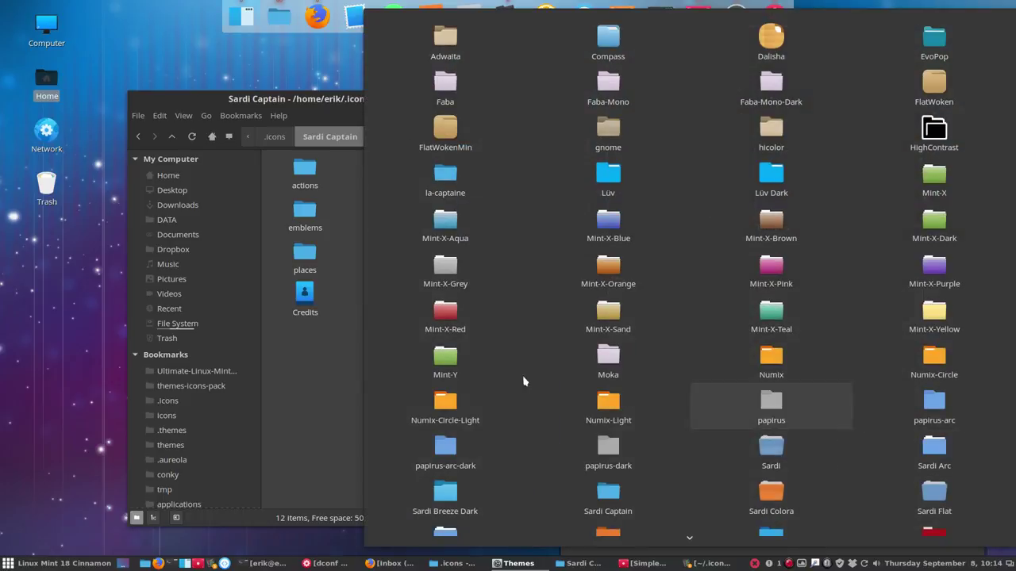
- Set the Icons theme to Sardi Captain and open the application menu to view it
click(333, 377)
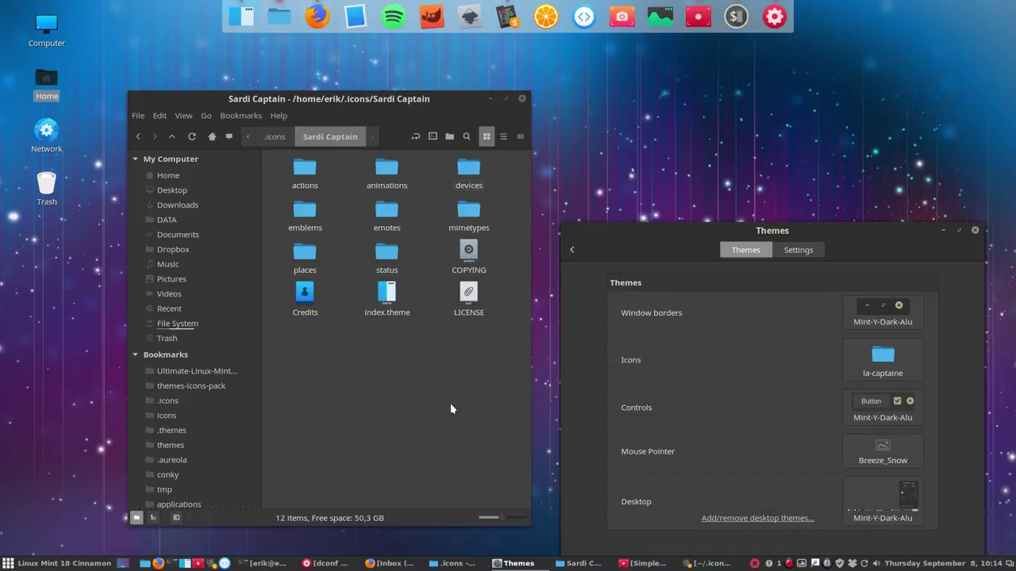
click(872, 363)
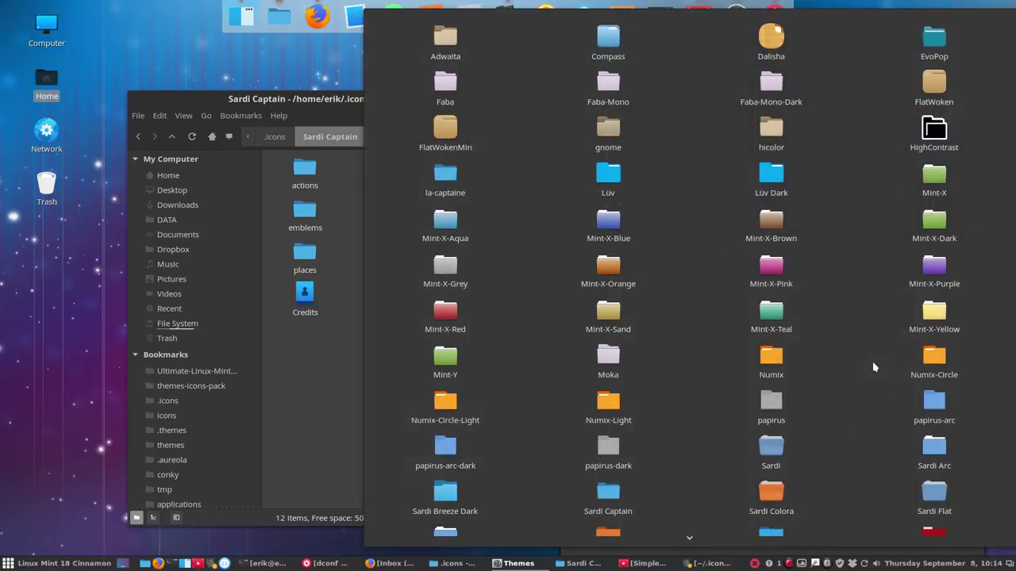
scroll(794, 421, down, 2)
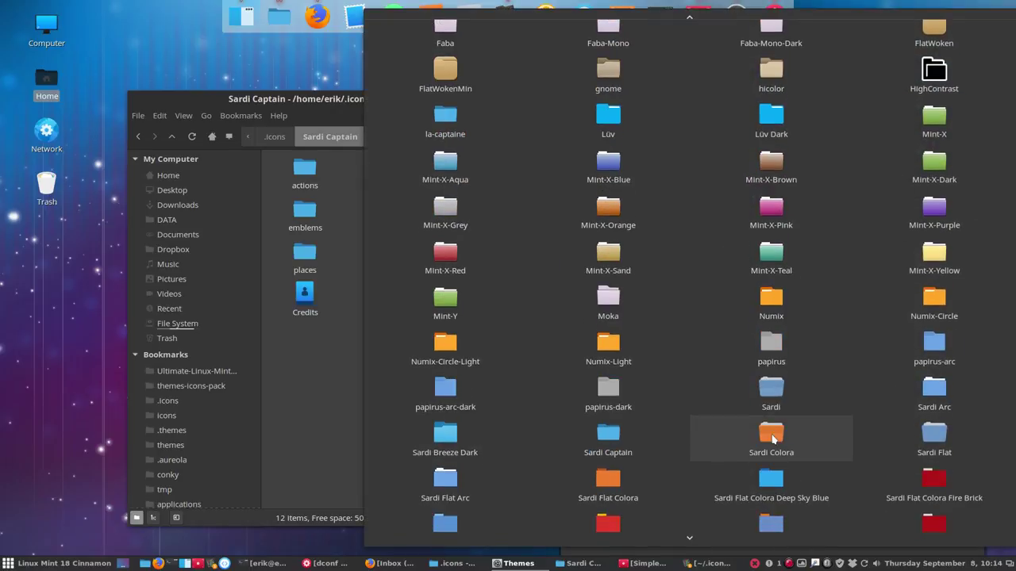
click(621, 435)
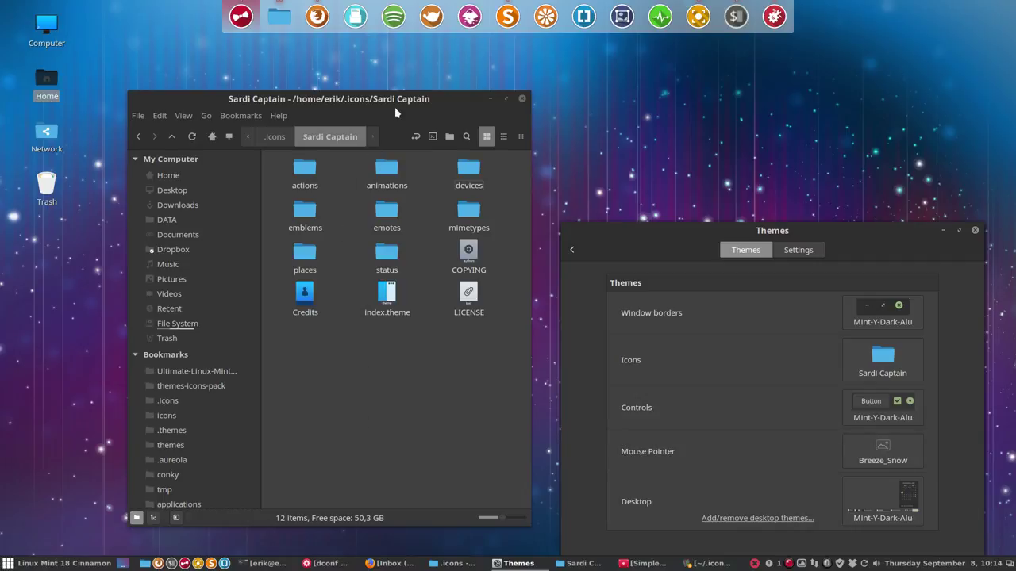
drag(389, 100, 457, 81)
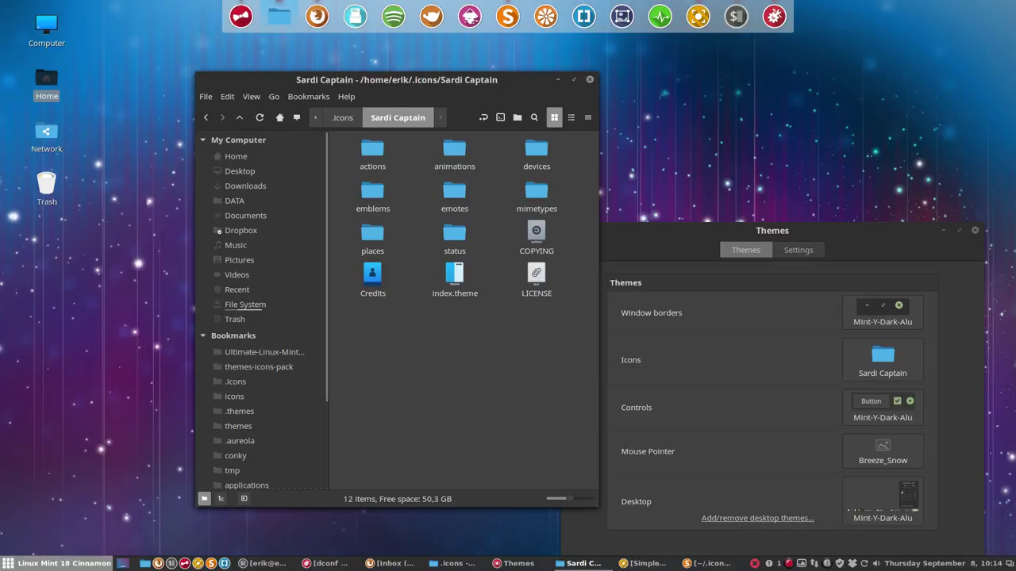
click(9, 566)
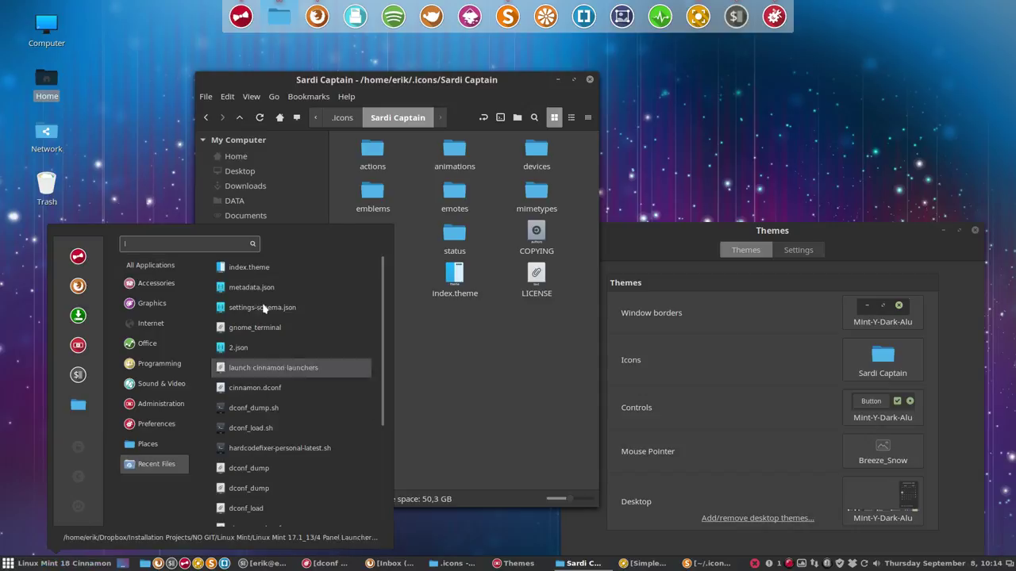
- Scroll through All Applications checking icons, ending on the Internet category's apps
scroll(254, 325, down, 3)
scroll(256, 342, down, 10)
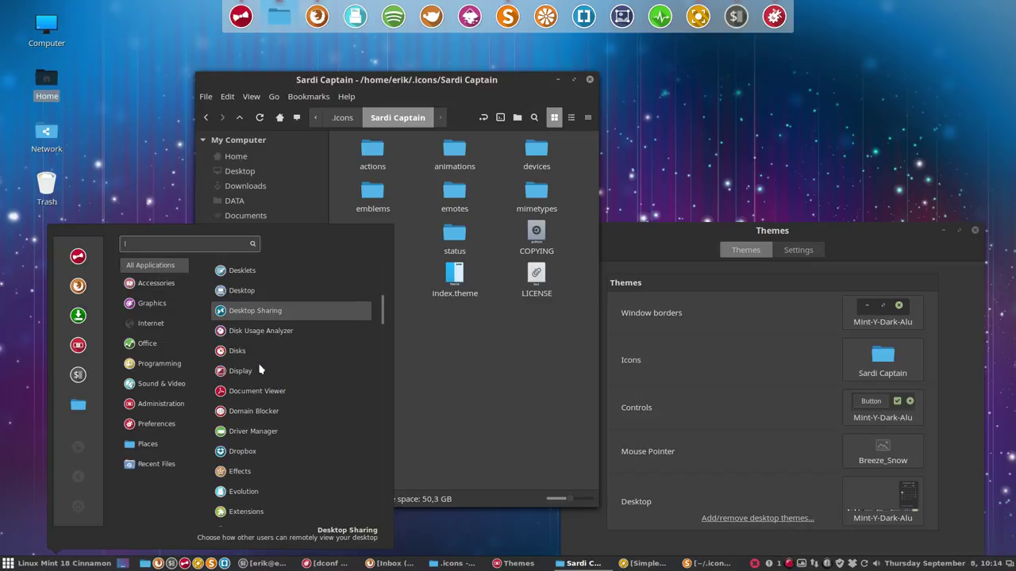
scroll(259, 368, up, 3)
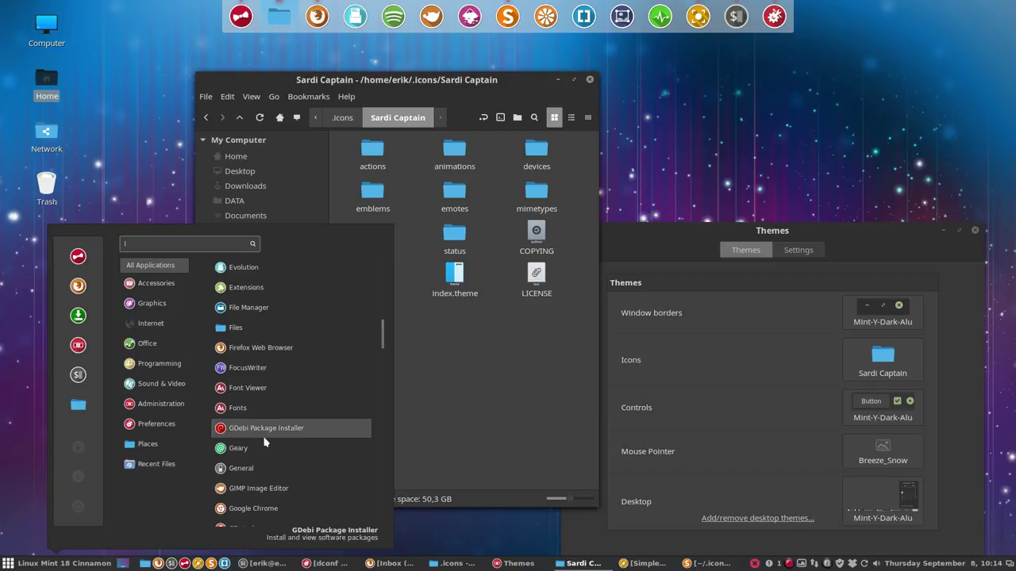
scroll(262, 420, down, 10)
scroll(264, 442, down, 9)
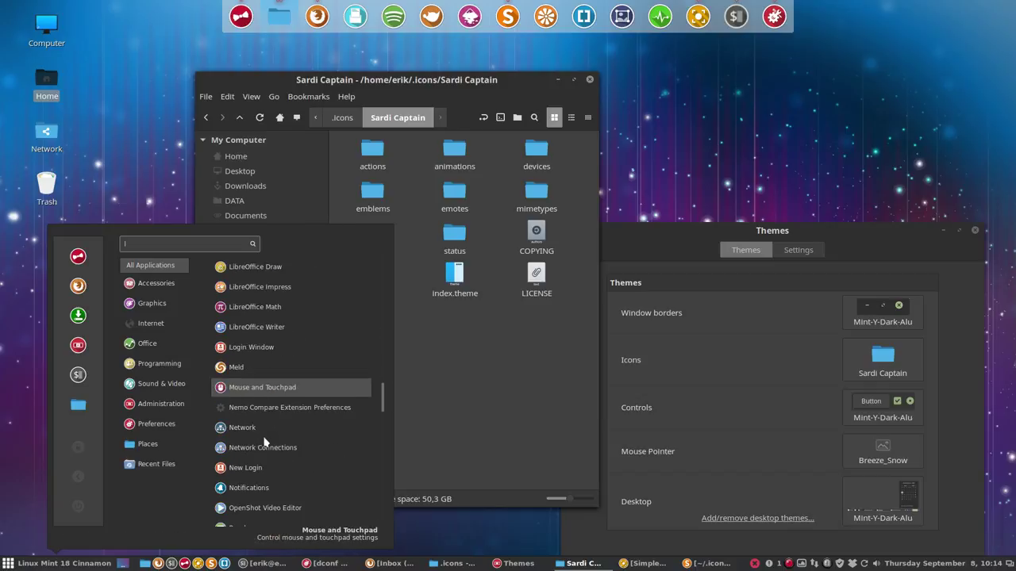
scroll(266, 428, down, 7)
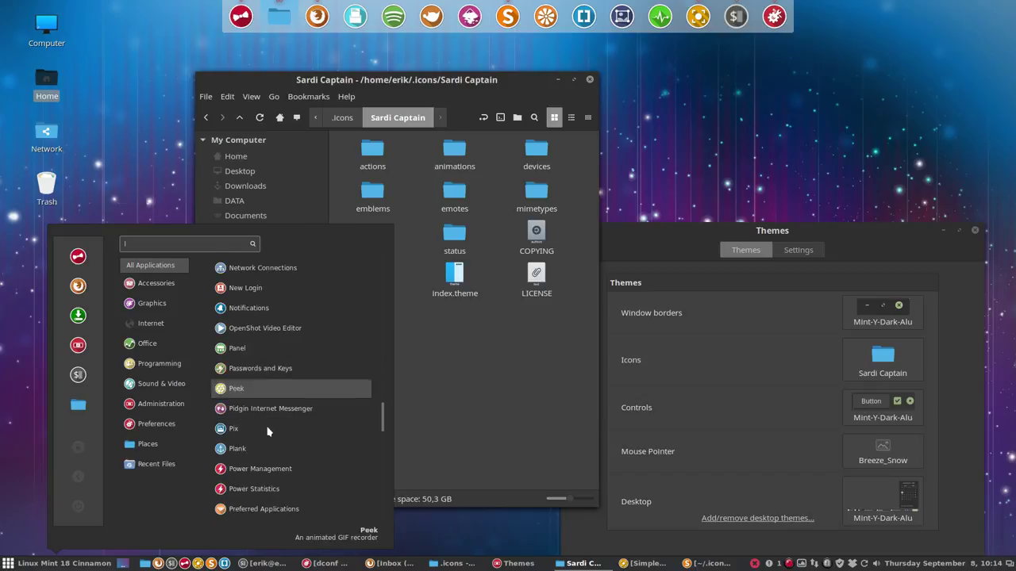
scroll(267, 433, down, 9)
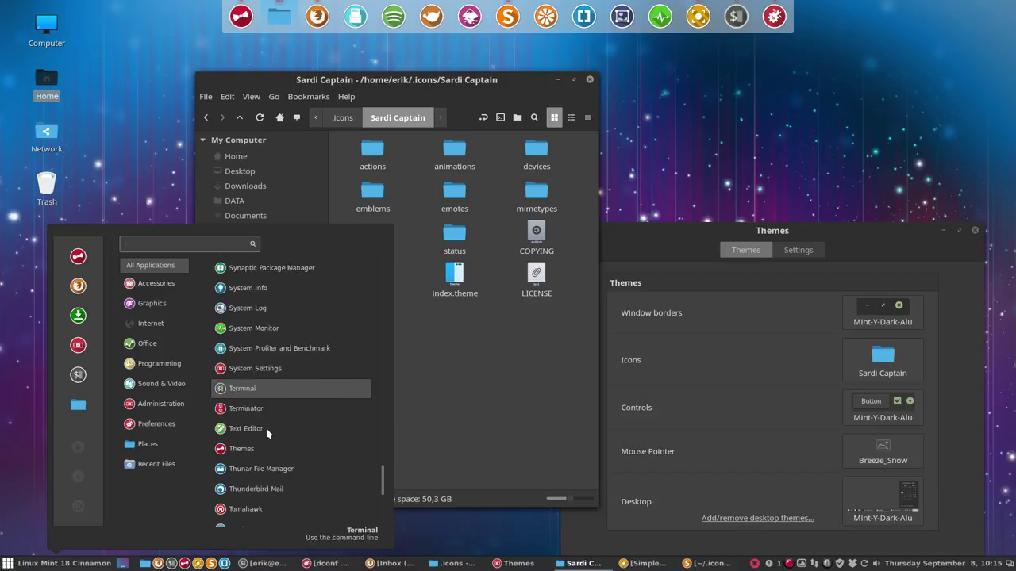
scroll(267, 433, down, 5)
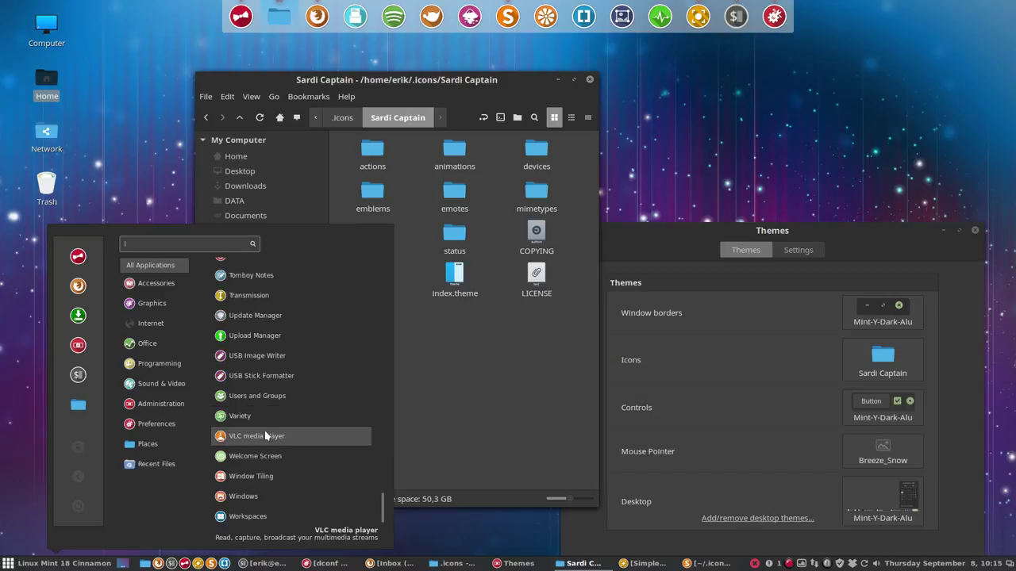
scroll(265, 439, up, 2)
scroll(264, 442, up, 10)
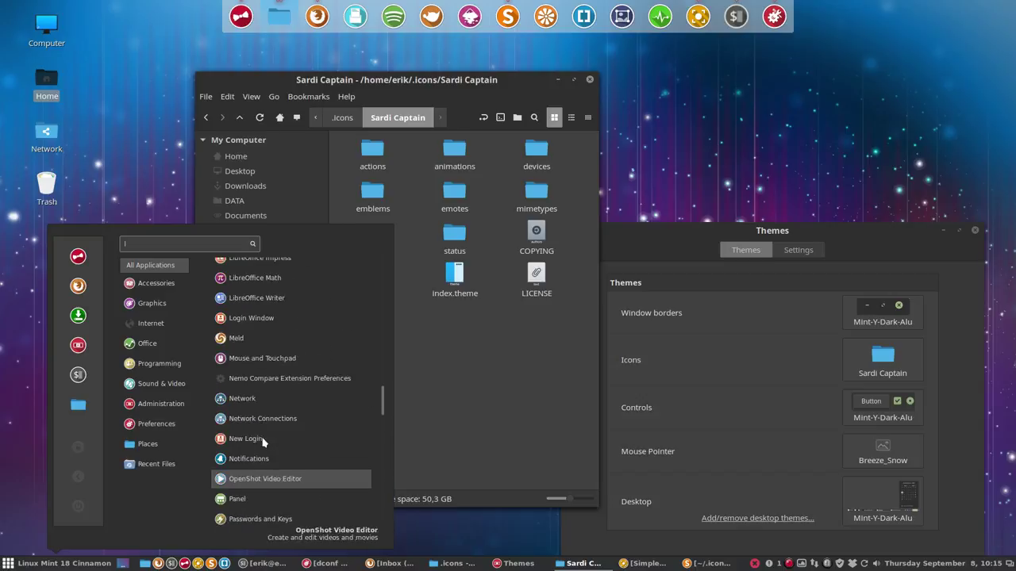
mouse_move(135, 327)
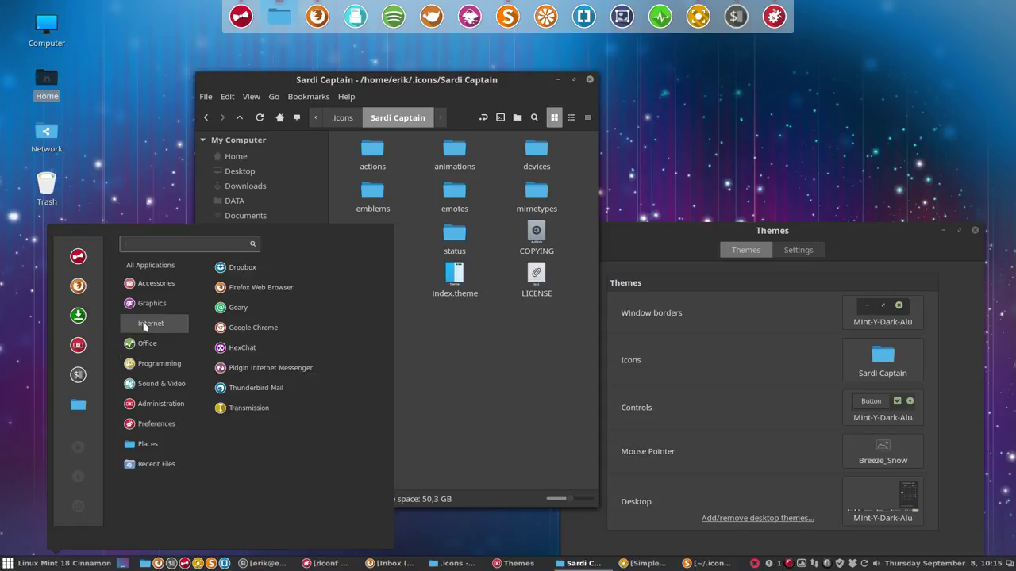
- Search Sardi Captain for 'applications-in' and delete applications-internet.svg, then reopen the menu
click(478, 195)
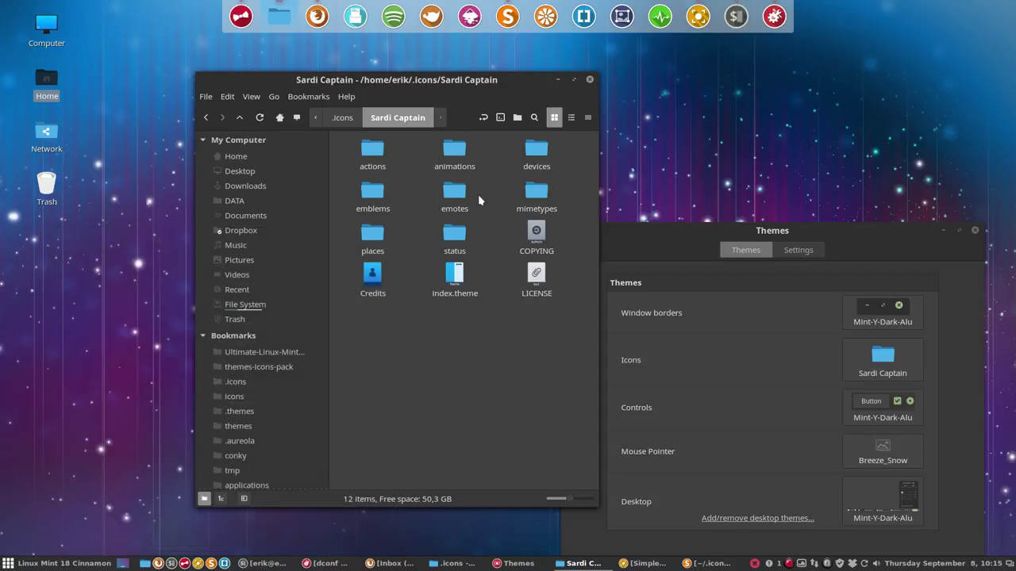
click(534, 119)
text(ap)
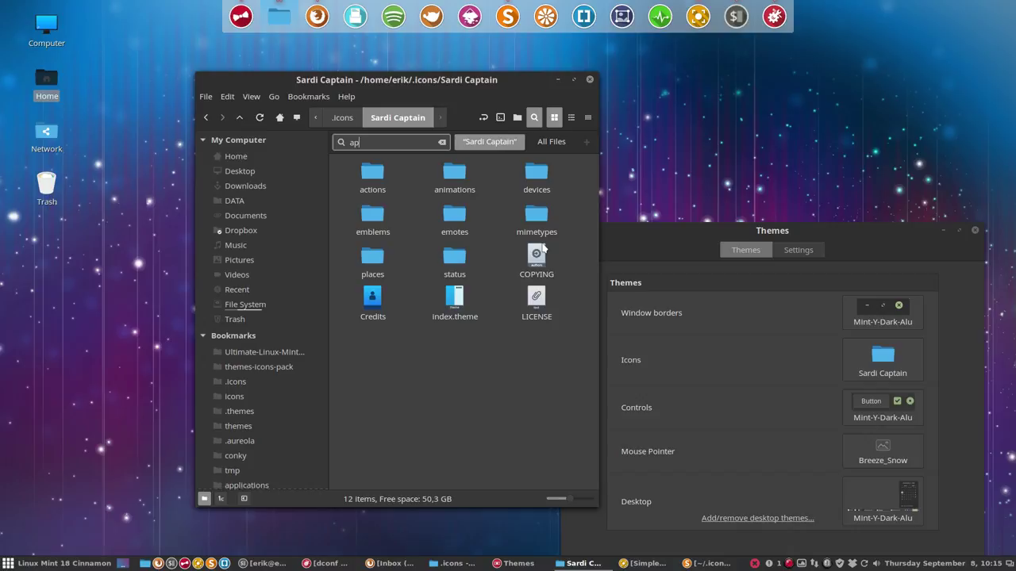
text(plications)
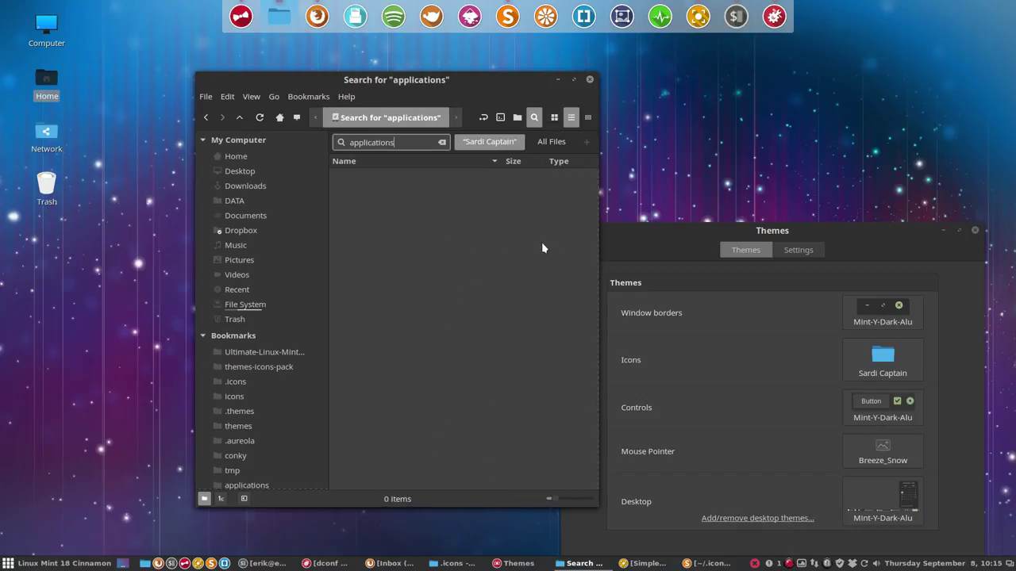
text(-in)
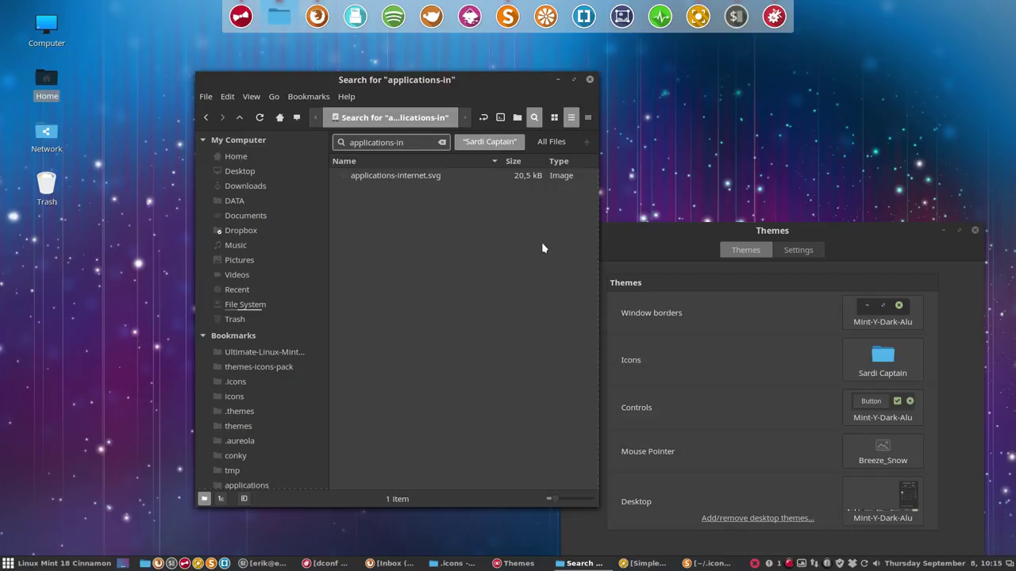
click(431, 179)
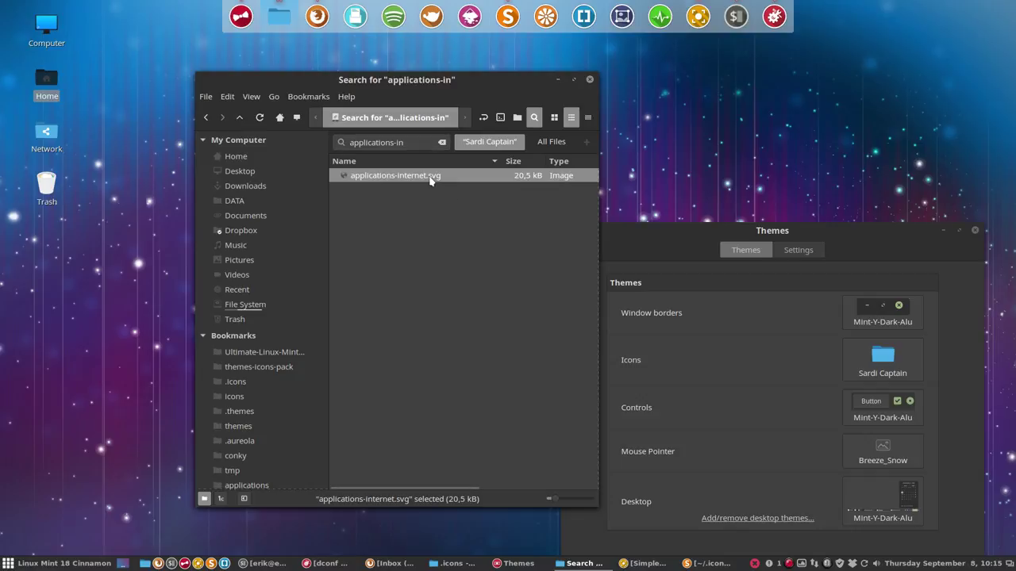
key(Delete)
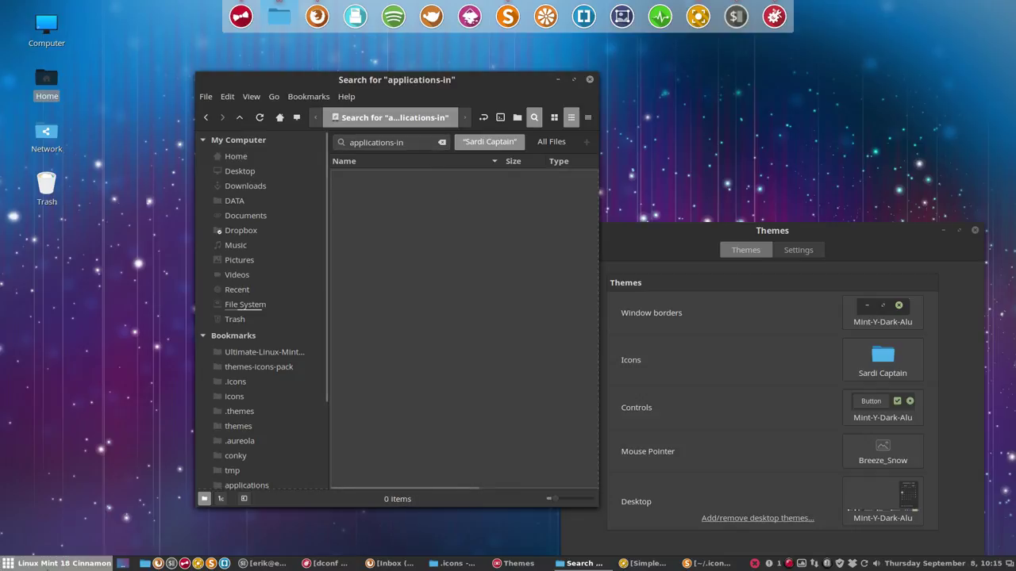
click(47, 563)
- Switch icons to Mint-X-Teal and back to Sardi Captain, then recheck the application menu icons
mouse_move(137, 325)
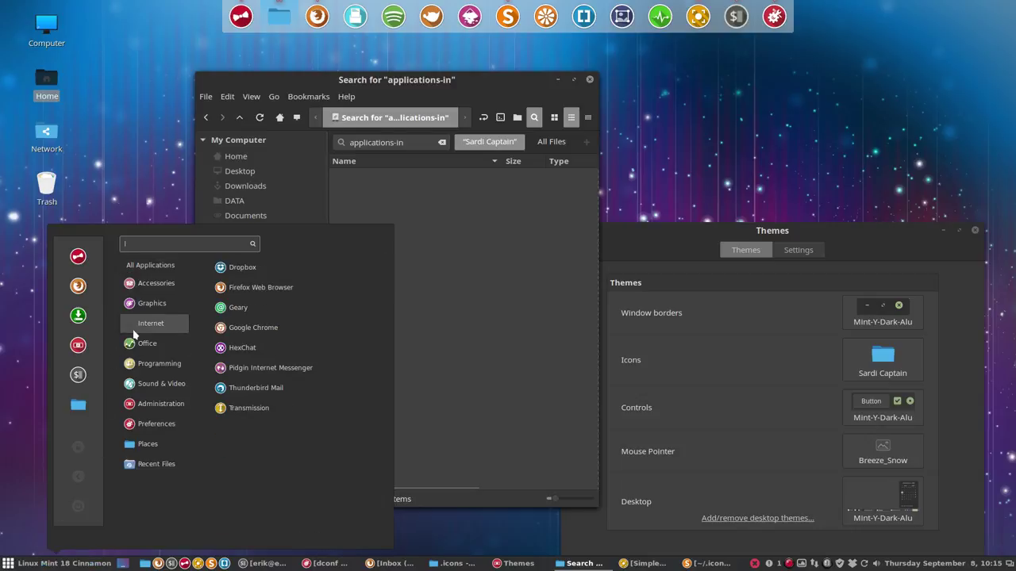
click(863, 363)
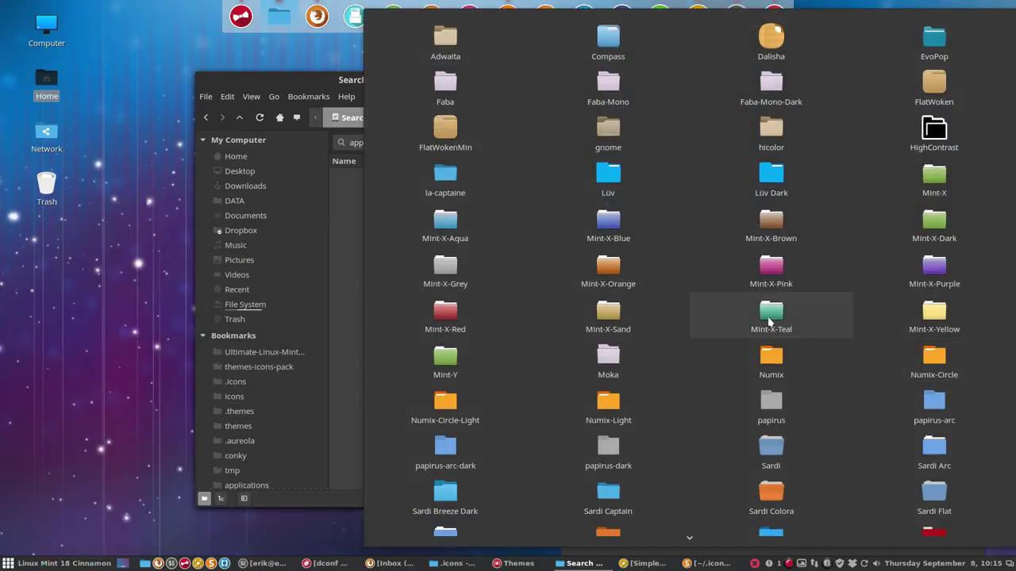
click(769, 321)
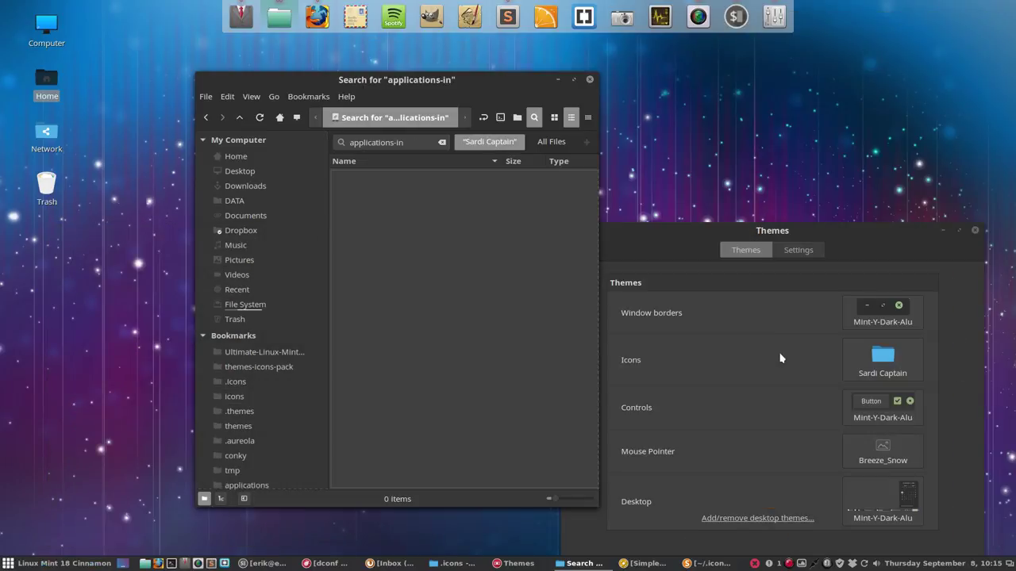
click(879, 364)
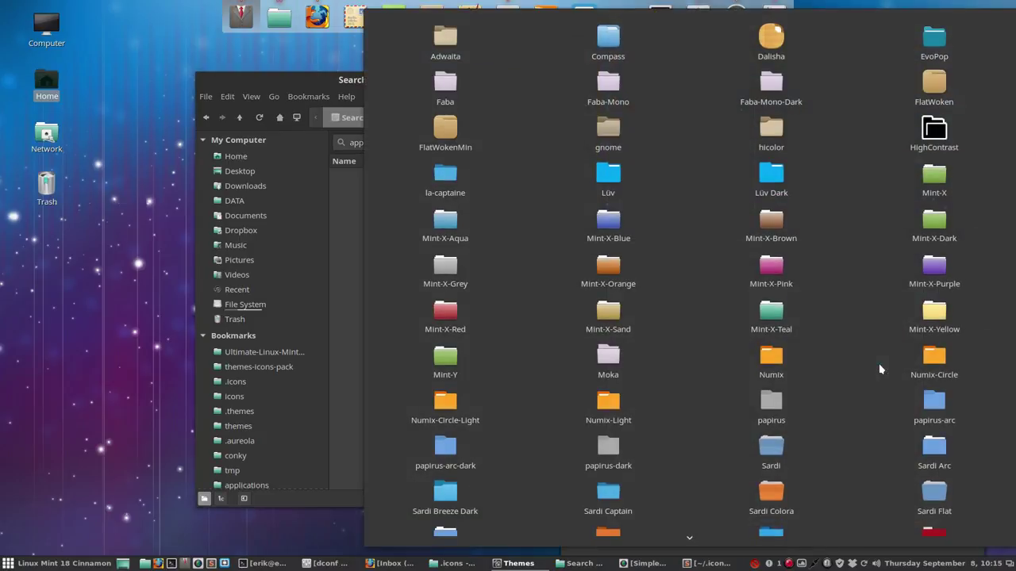
click(607, 496)
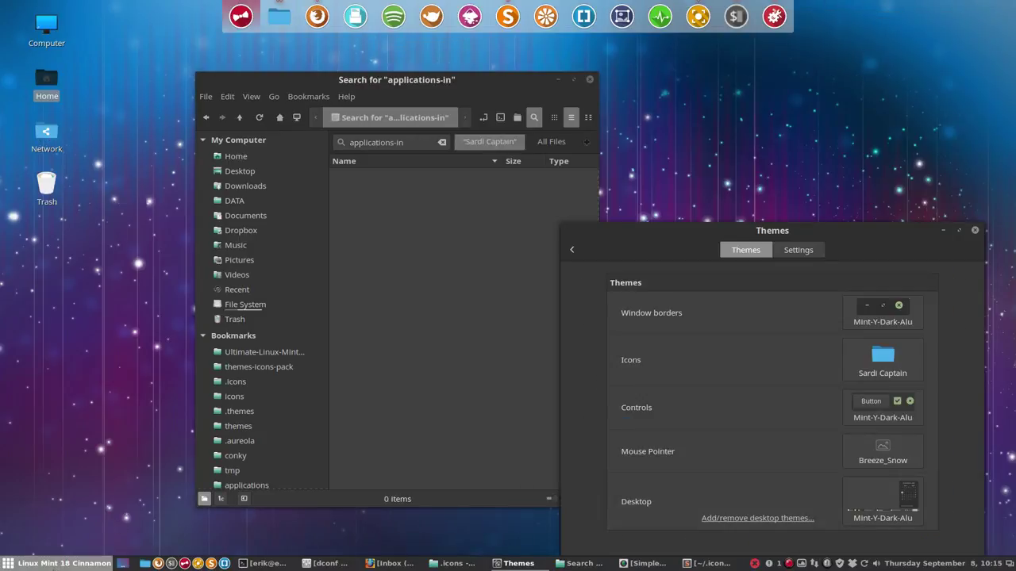
key(super)
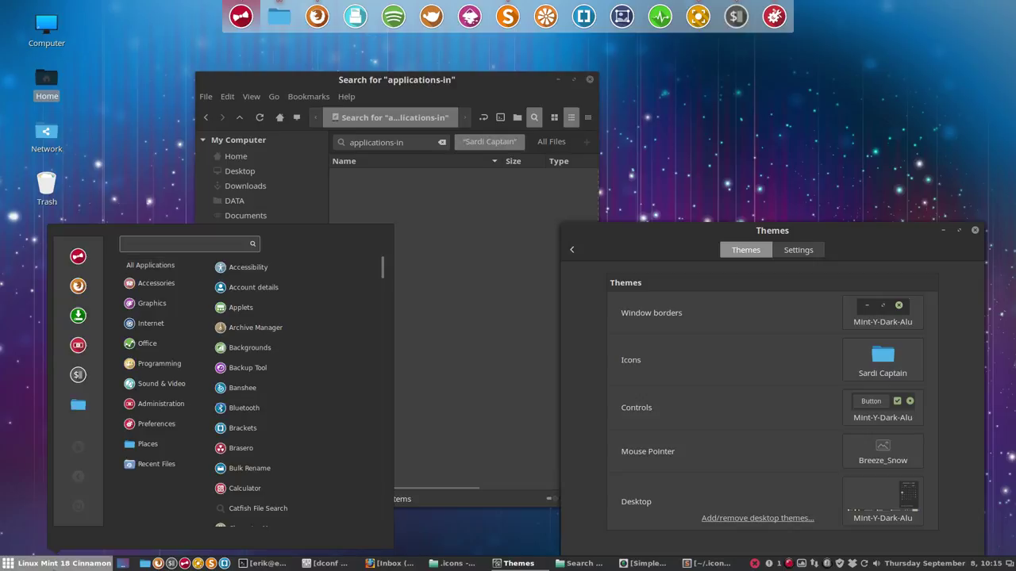
mouse_move(153, 325)
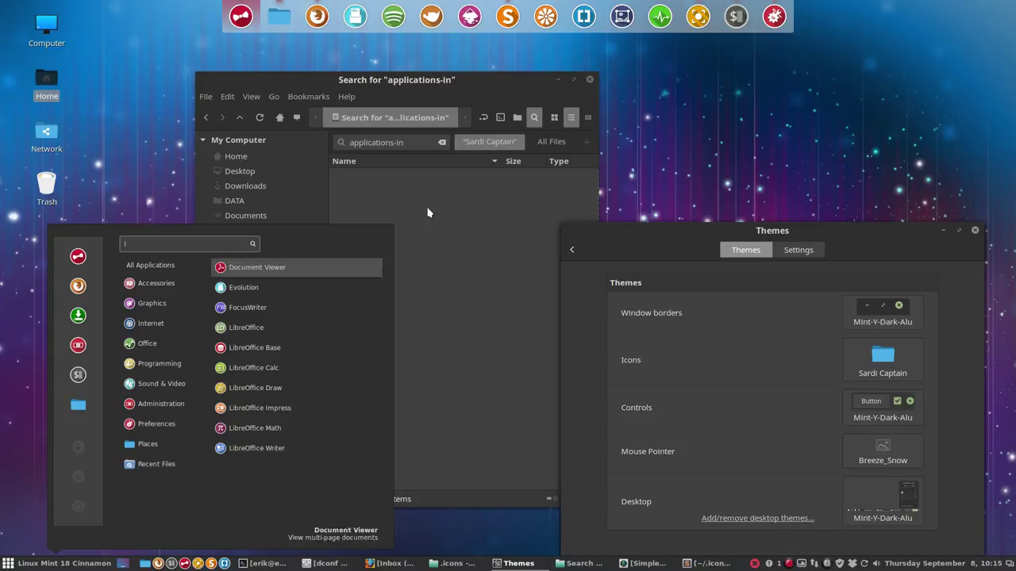
click(325, 140)
- Search the Sardi Captain icons for 'shutdown' and check the menu's shutdown icon
click(326, 140)
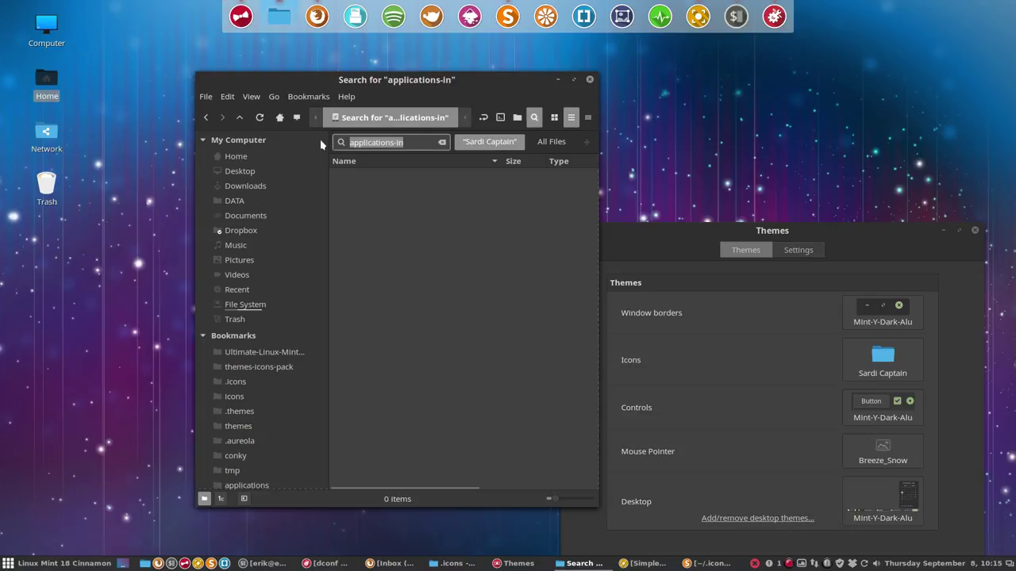
text(shutdown)
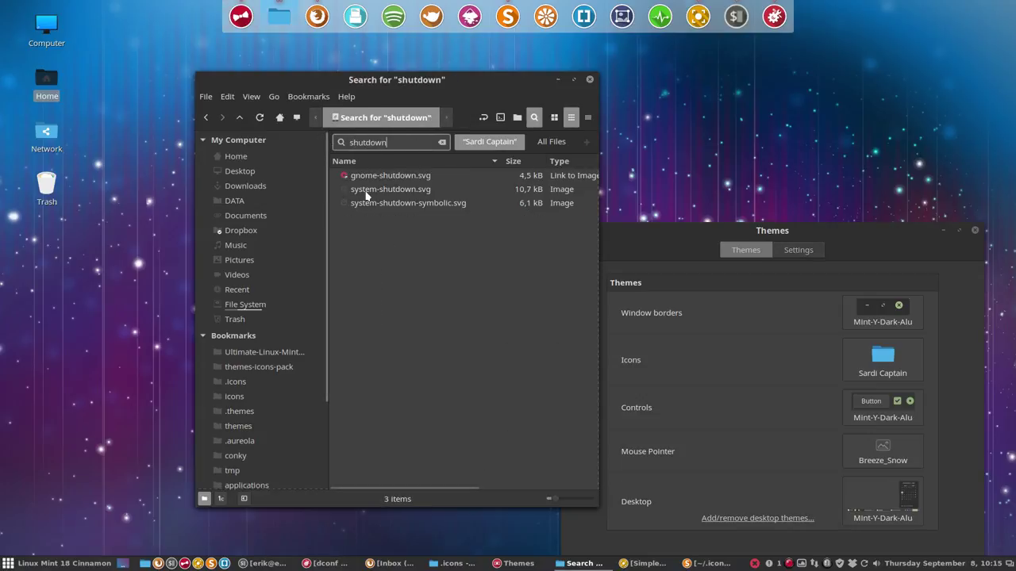
click(48, 563)
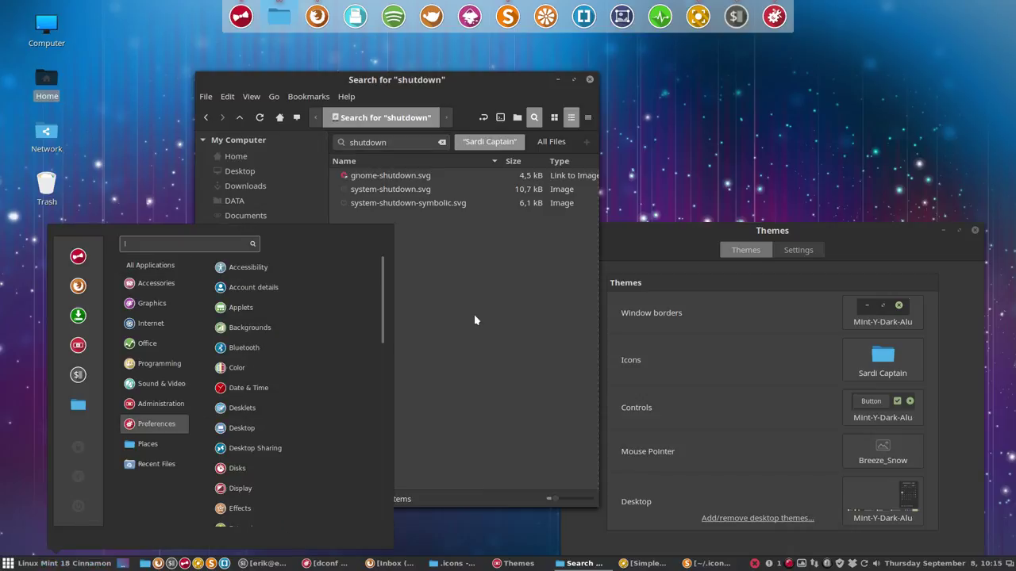
click(445, 216)
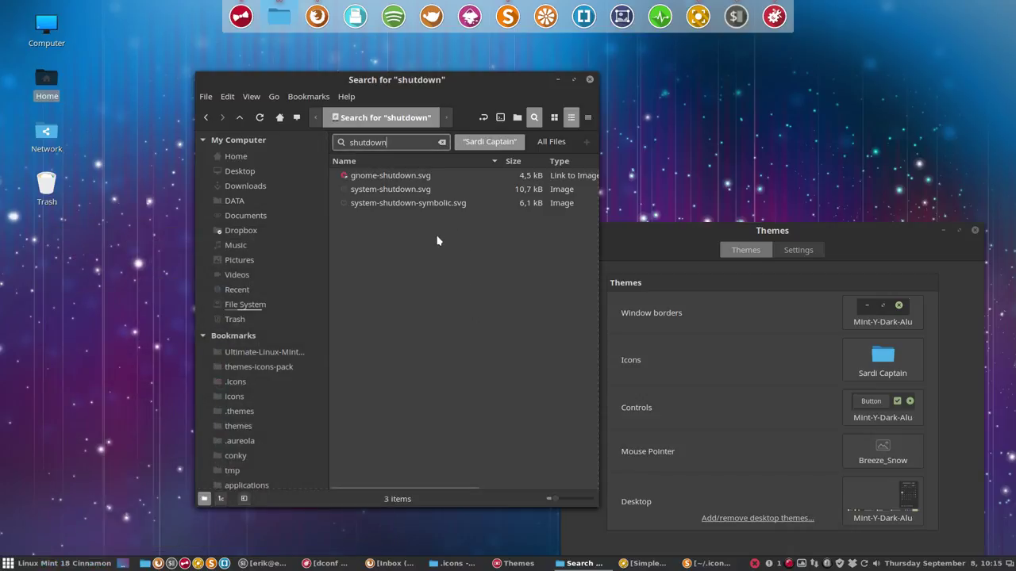
click(82, 565)
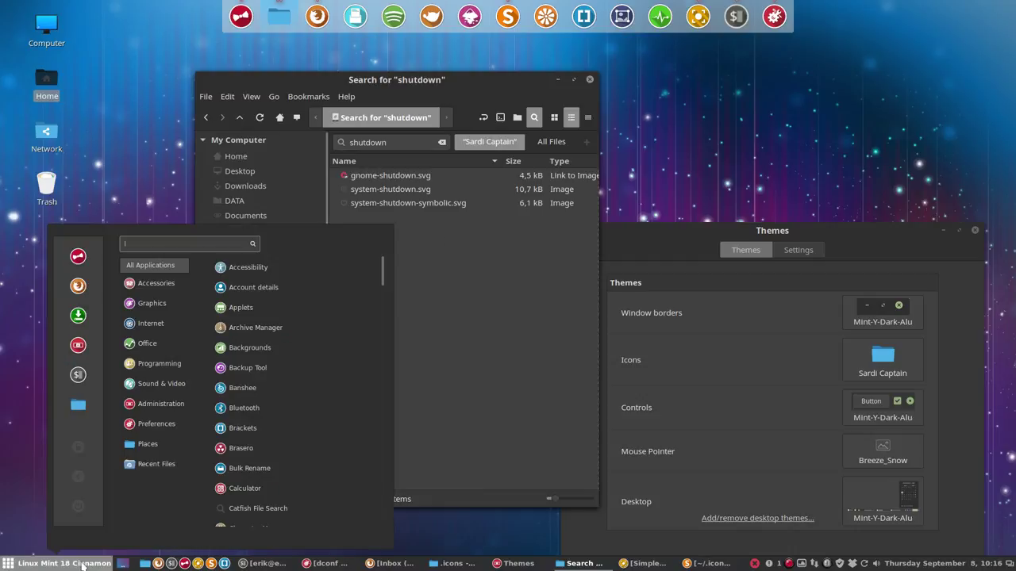
click(430, 278)
- Delete system-shutdown.svg and look at the application menu's icons
click(397, 191)
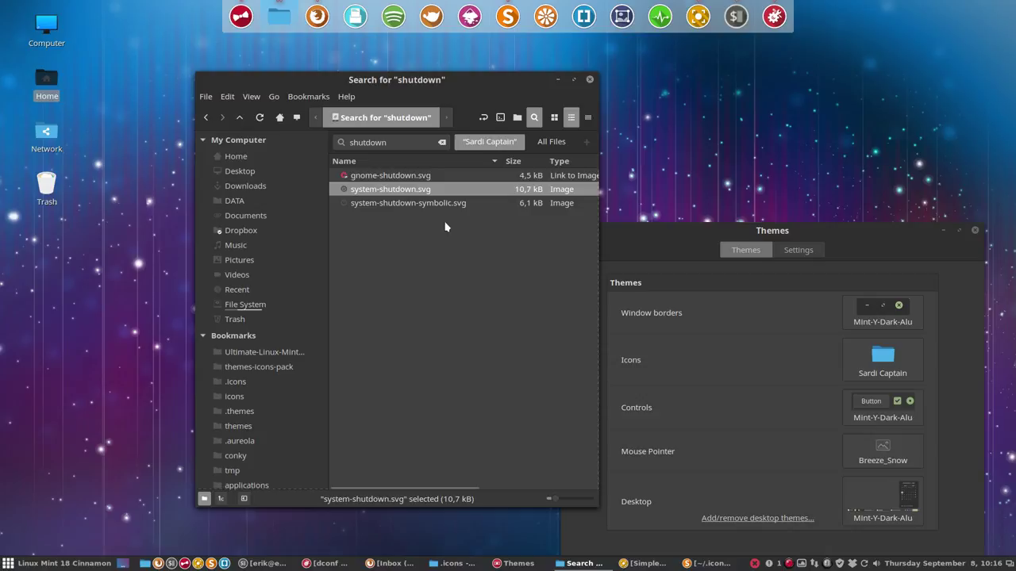
key(Delete)
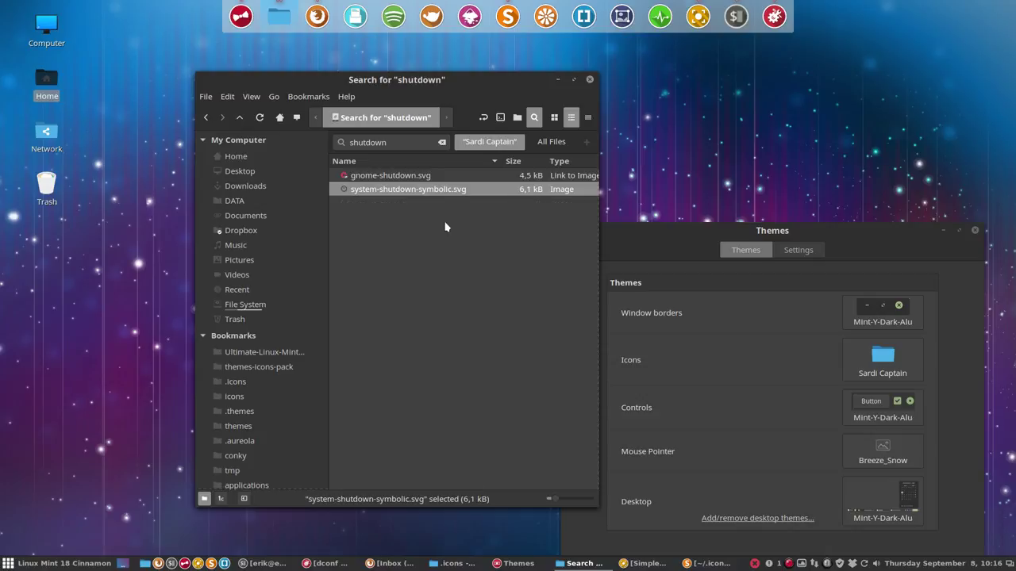
click(97, 563)
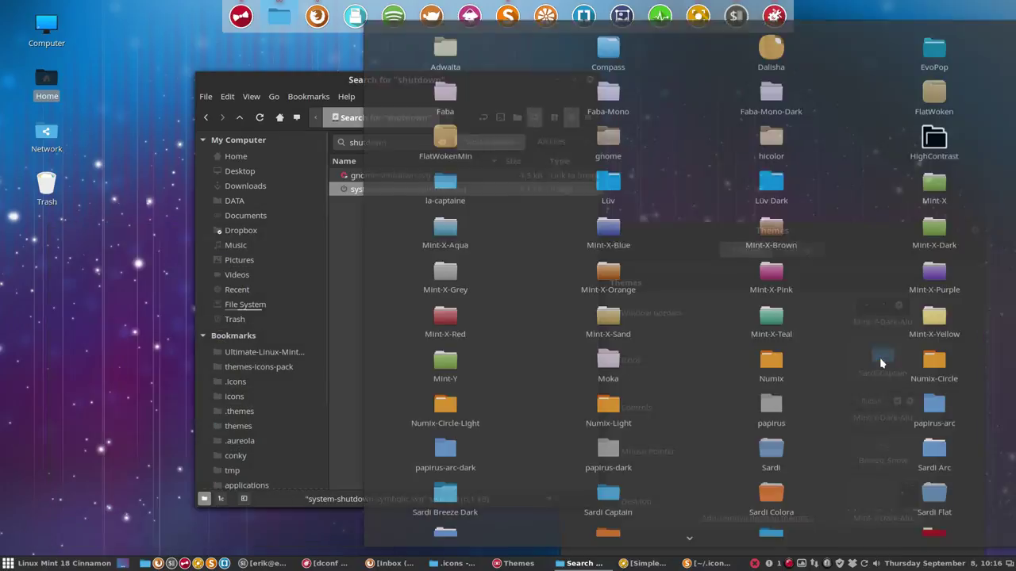
click(882, 357)
- Reapply the Sardi Captain icon theme, check the menu, then search for 'logout-'
click(746, 391)
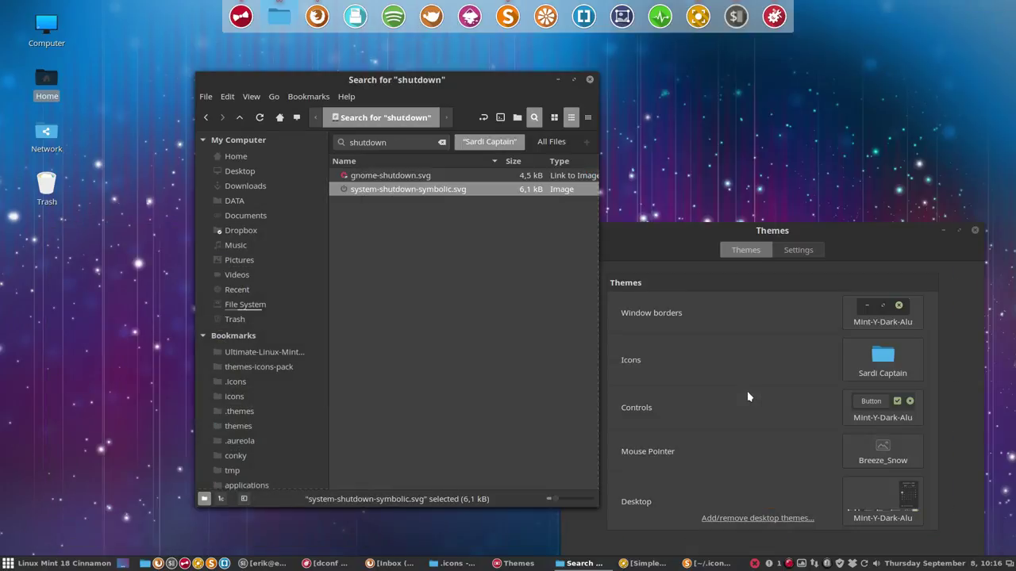
click(859, 373)
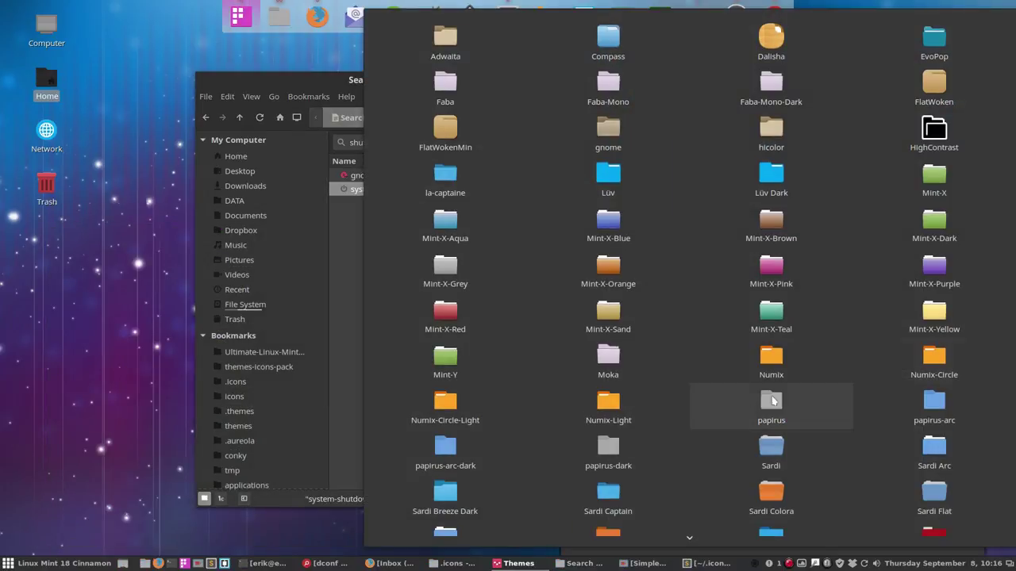
click(608, 496)
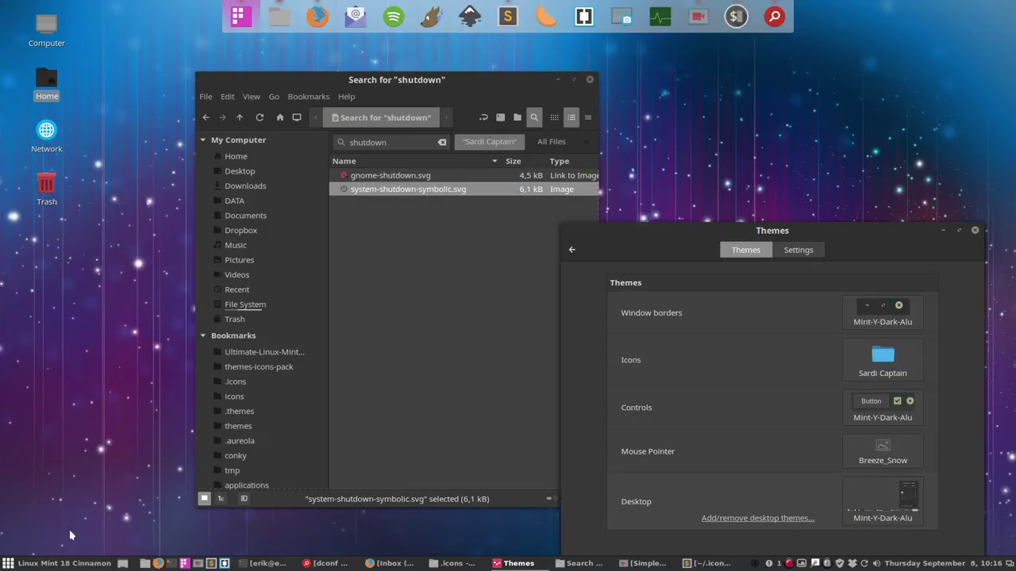
key(super)
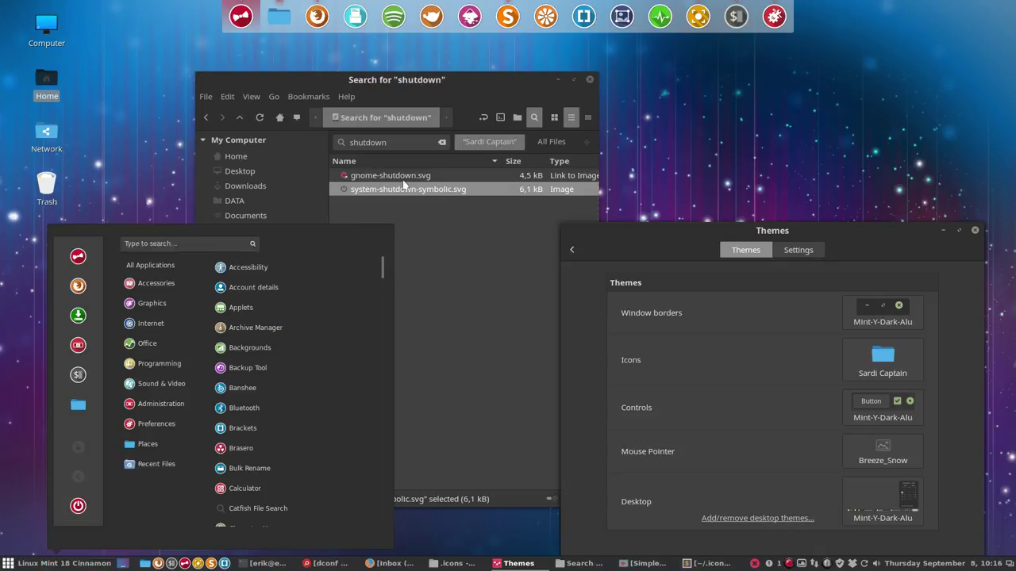
click(287, 145)
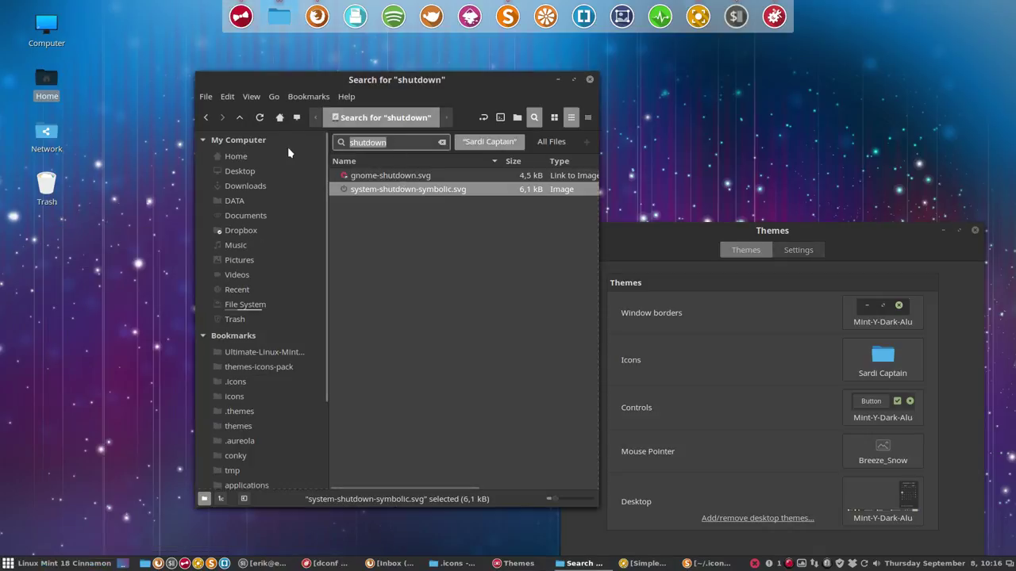
text(logout)
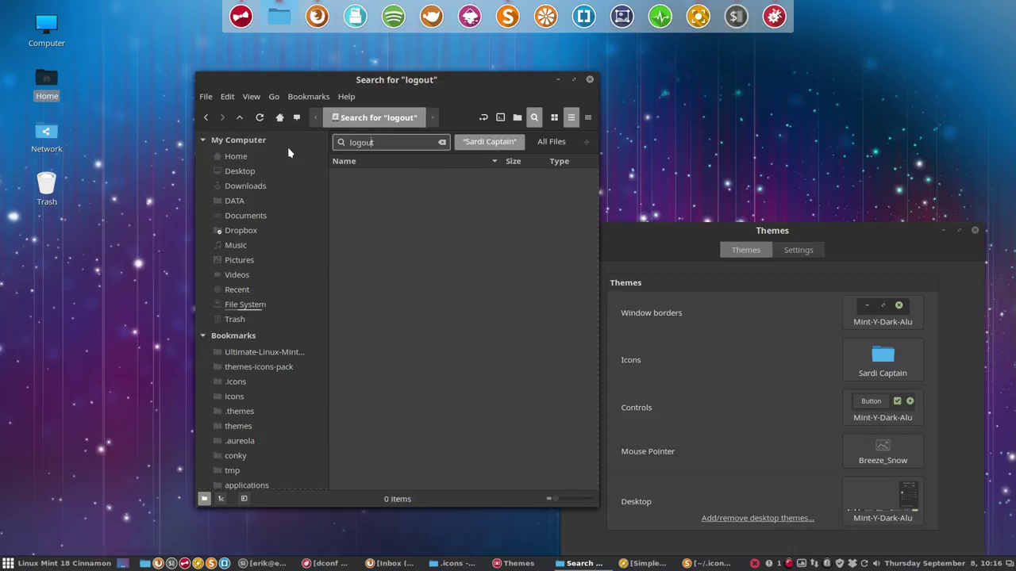
text(-)
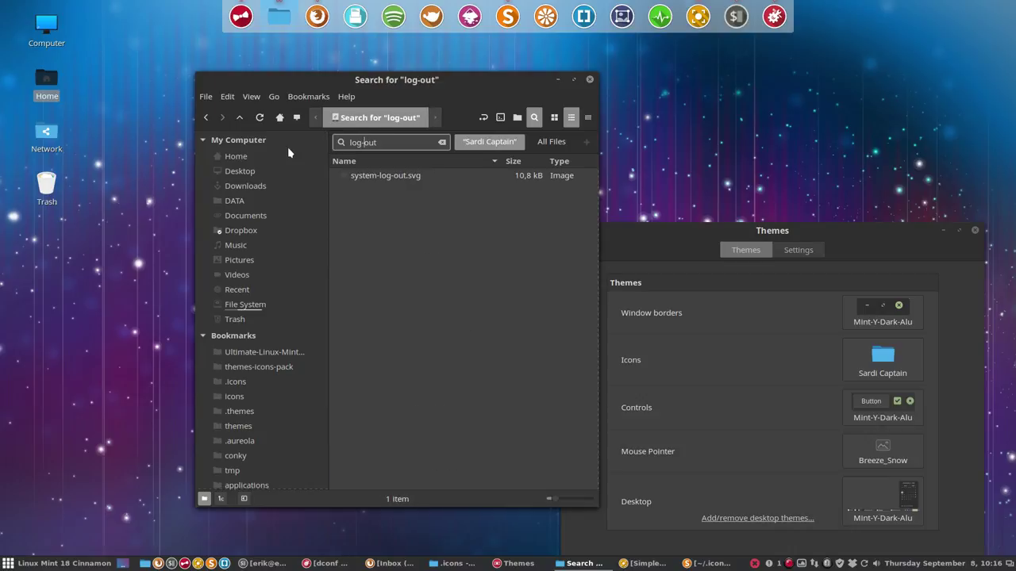
- Remove system-log-out.svg from Sardi Captain and view the application menu
click(354, 178)
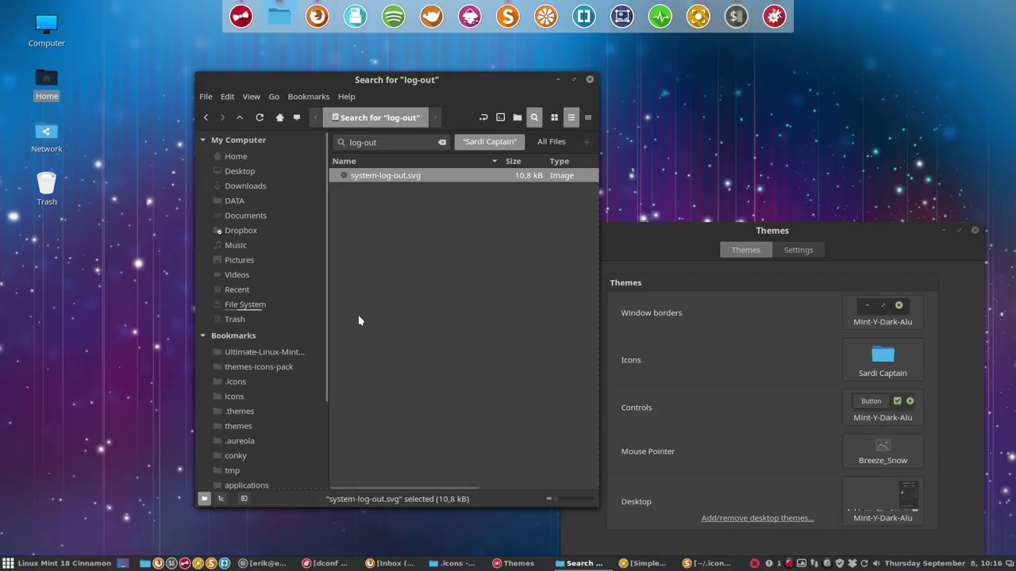
click(59, 563)
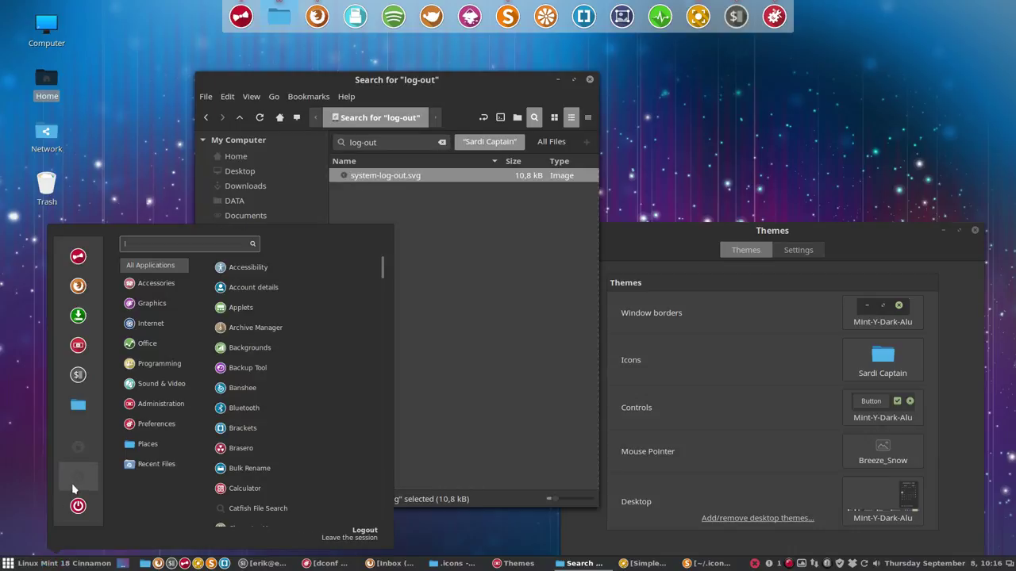
click(508, 188)
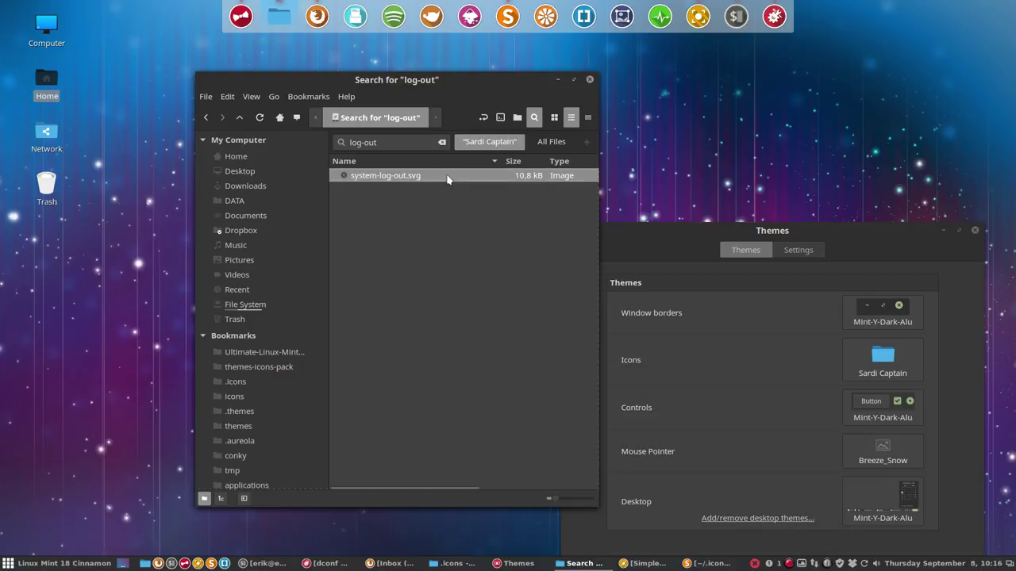
- Switch icons to Mint-X-Teal and back to Sardi Captain, then check the menu's logout icon
click(855, 349)
click(785, 309)
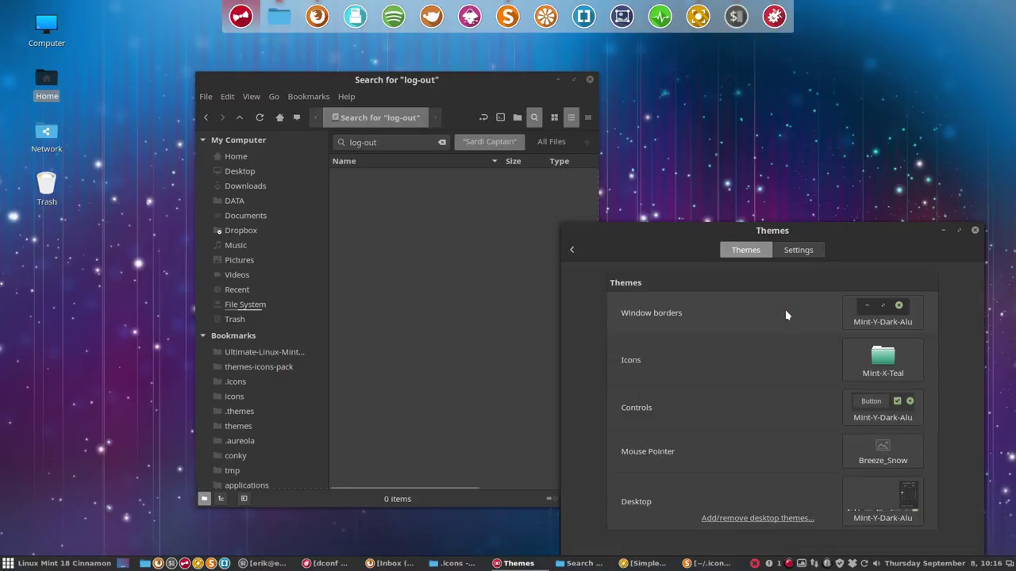
click(876, 359)
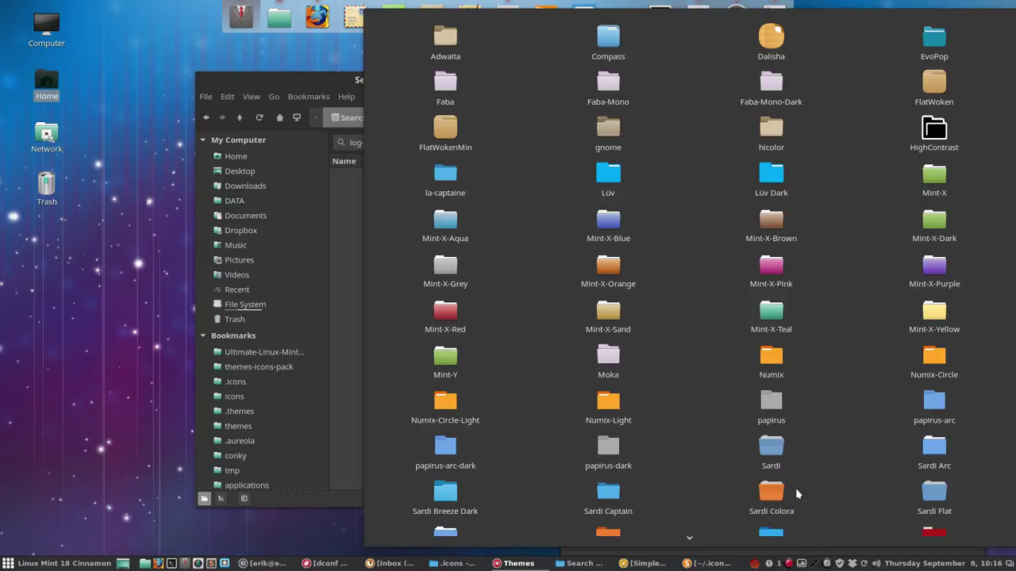
scroll(657, 525, down, 1)
click(616, 476)
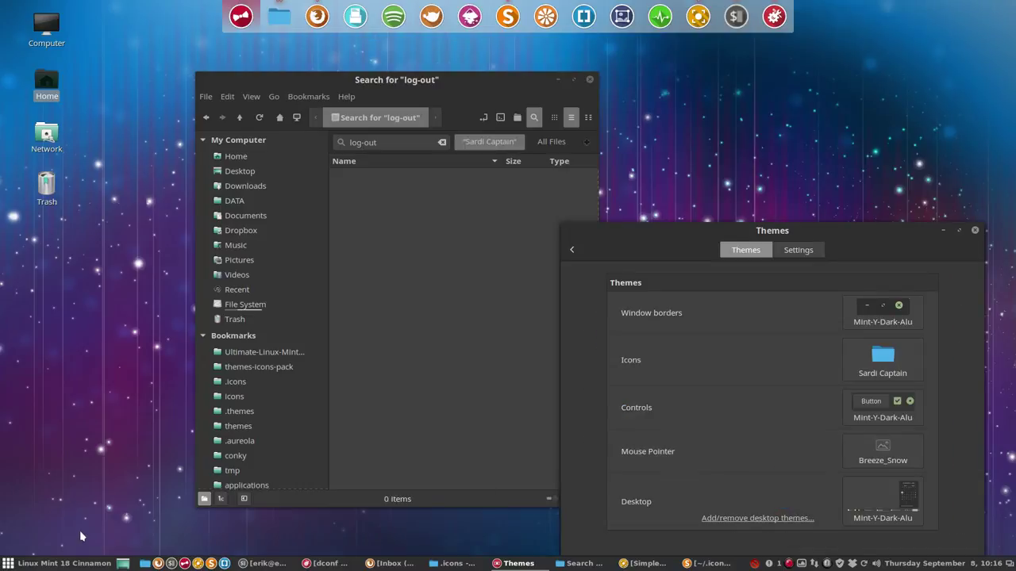
click(38, 569)
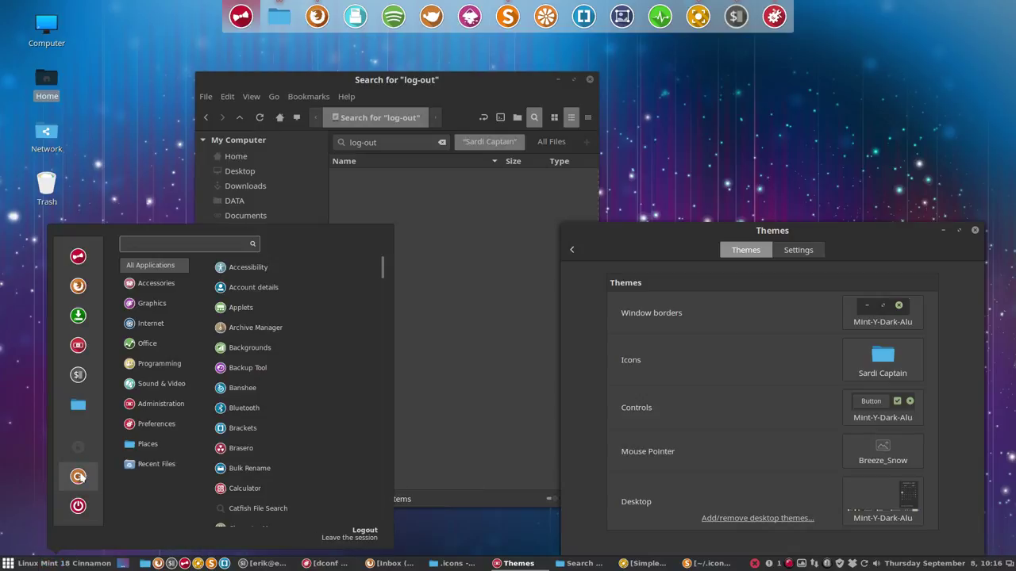
click(450, 226)
- Search Sardi Captain for 'lock', check the menu, and remove system-lock-screen.svg
text(lock)
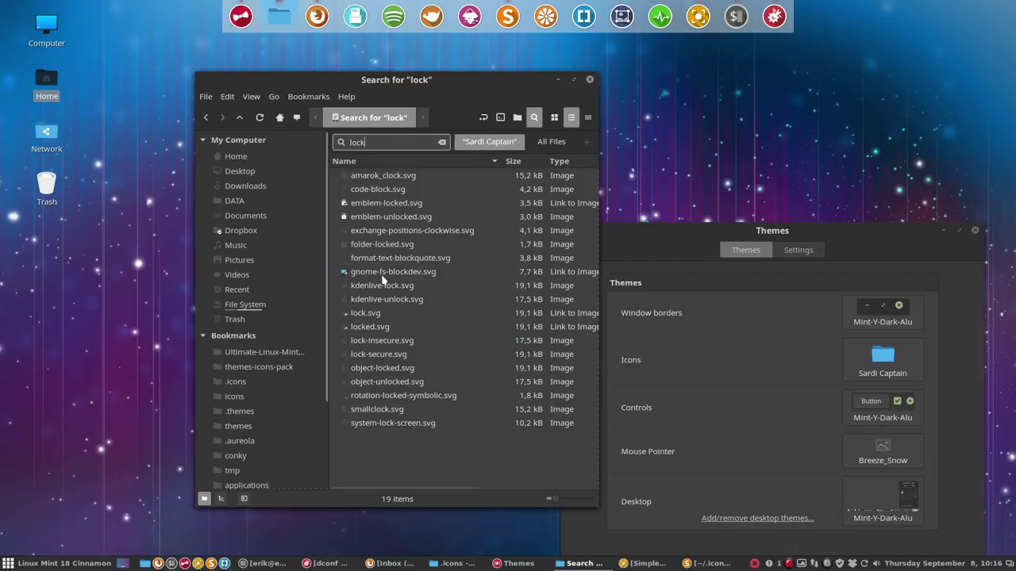
click(60, 563)
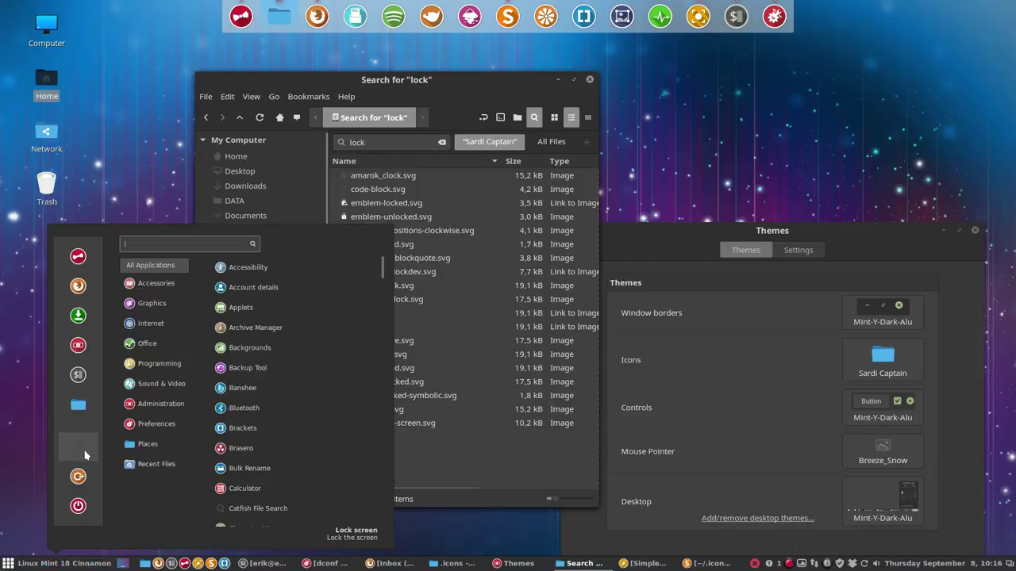
click(477, 447)
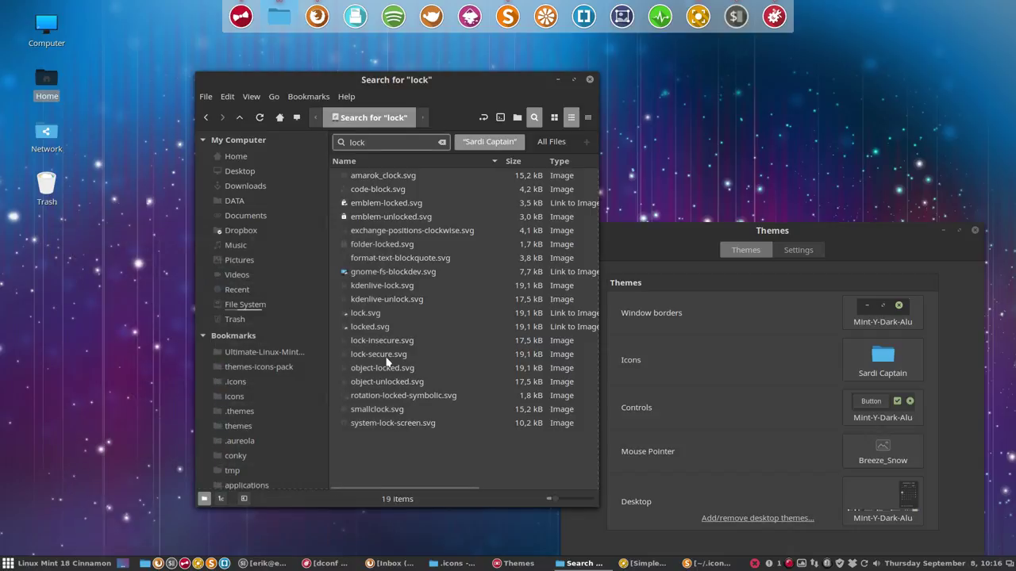
click(388, 423)
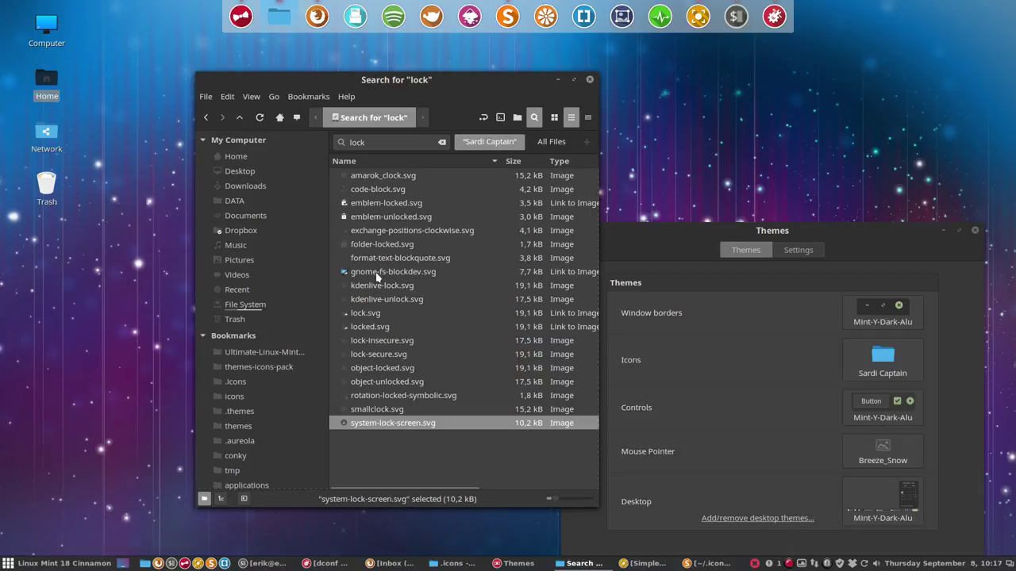
key(Up)
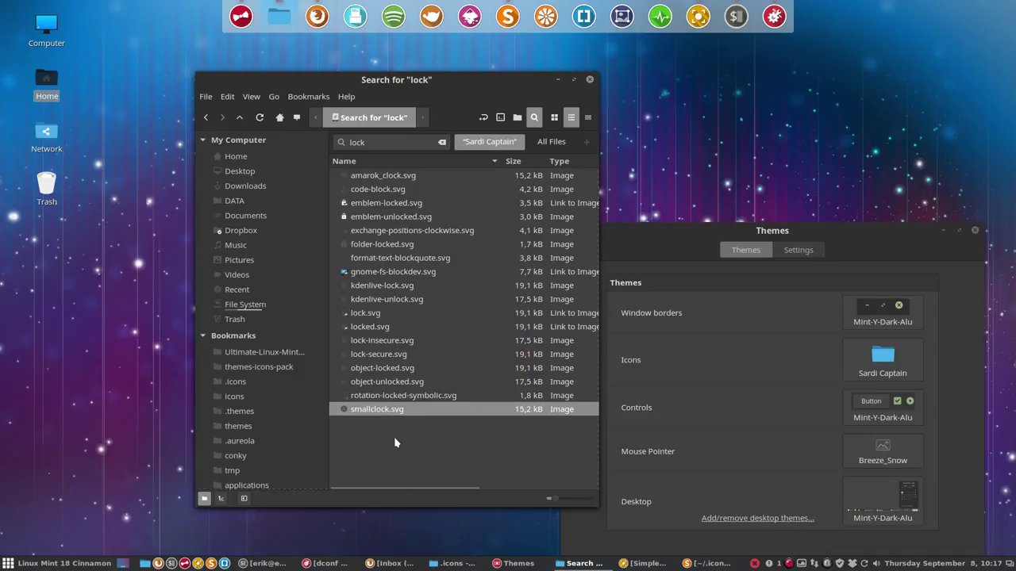
- Switch icons to Numix and back to Sardi Captain, then check the menu's lock icon
click(898, 377)
click(897, 377)
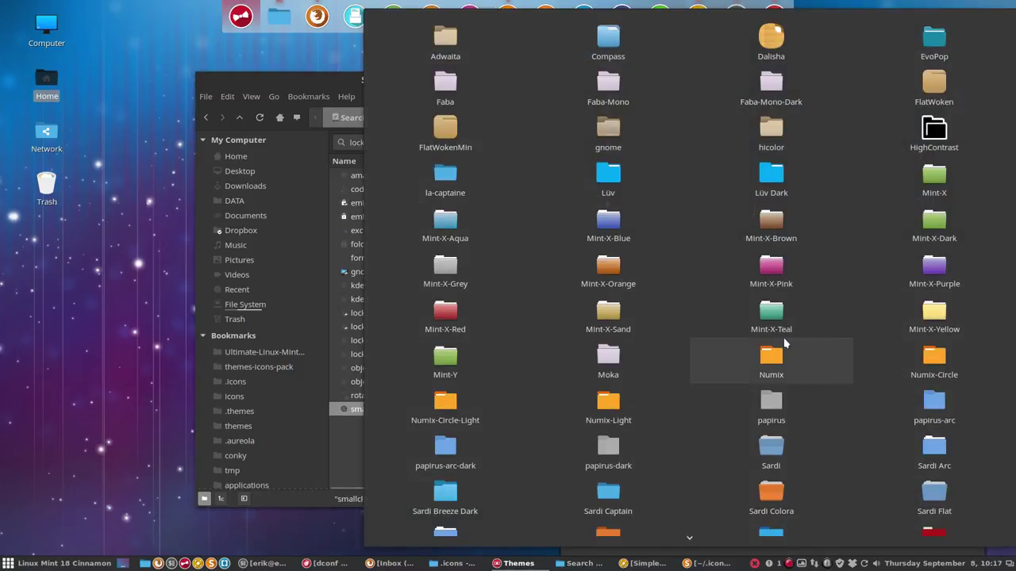
click(726, 359)
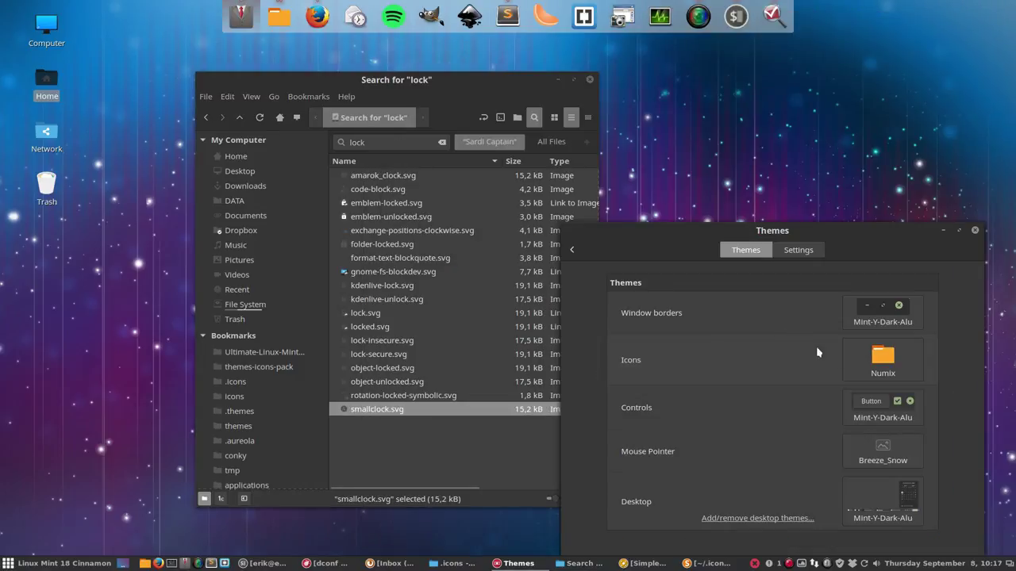
click(868, 361)
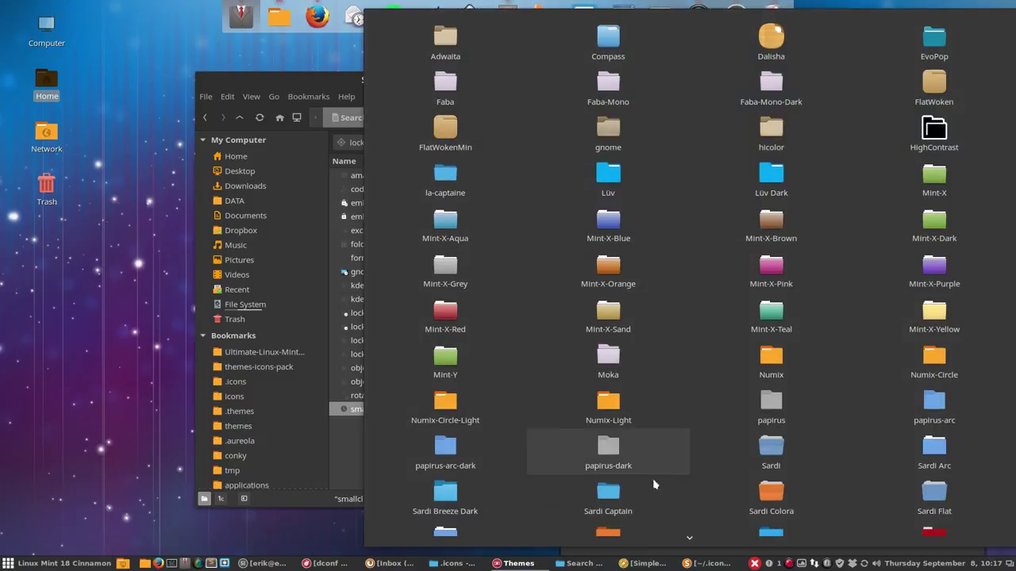
click(627, 498)
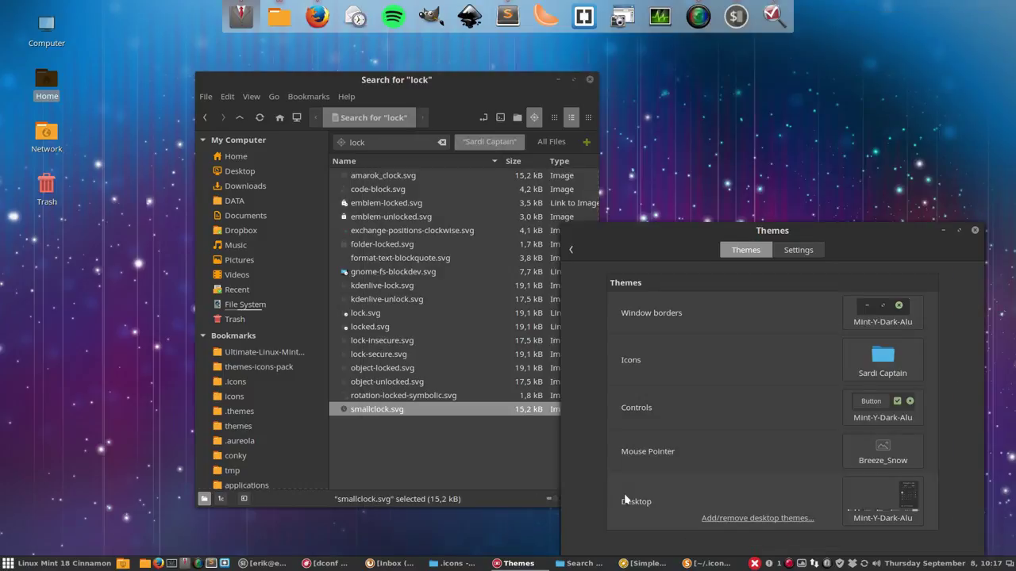
click(43, 568)
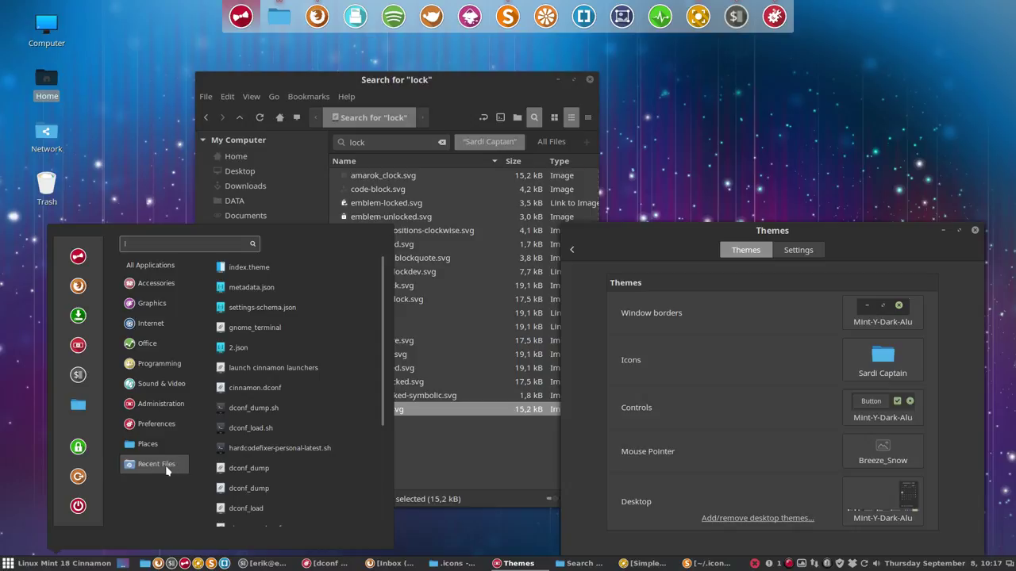
click(457, 103)
- Open .icons, then Sardi Captain's places folder
click(322, 123)
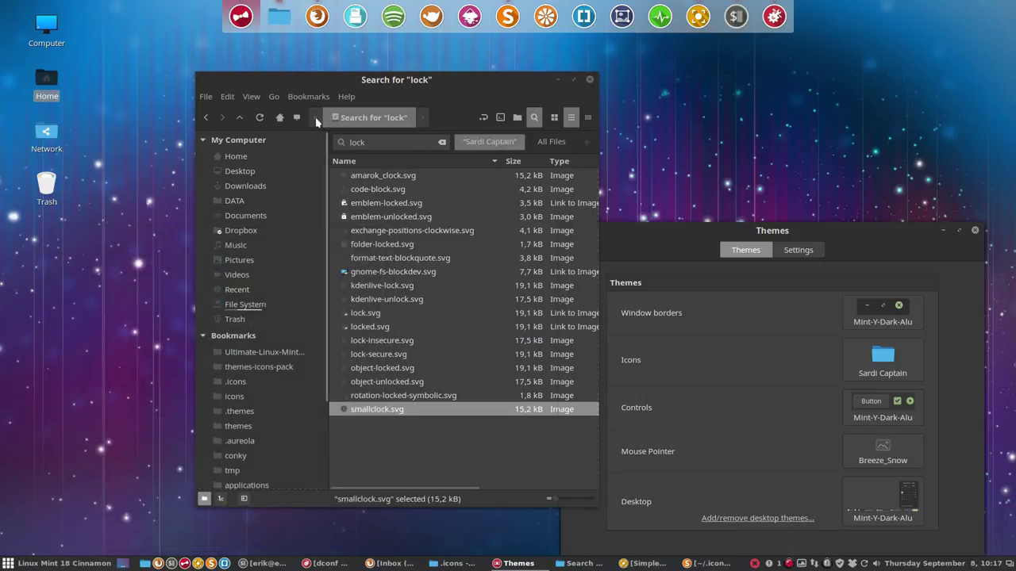
click(240, 383)
click(373, 194)
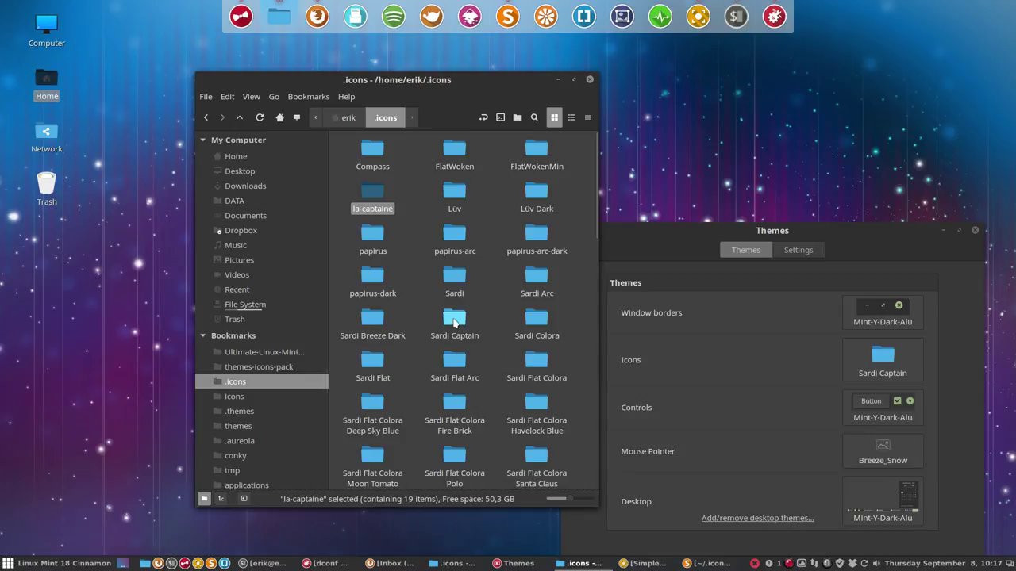
double_click(454, 319)
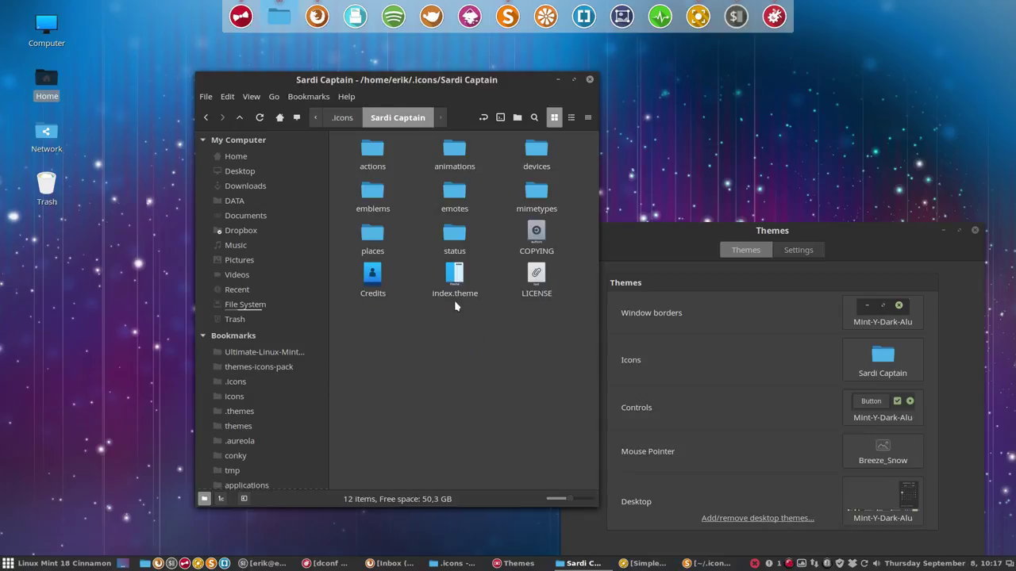
double_click(372, 235)
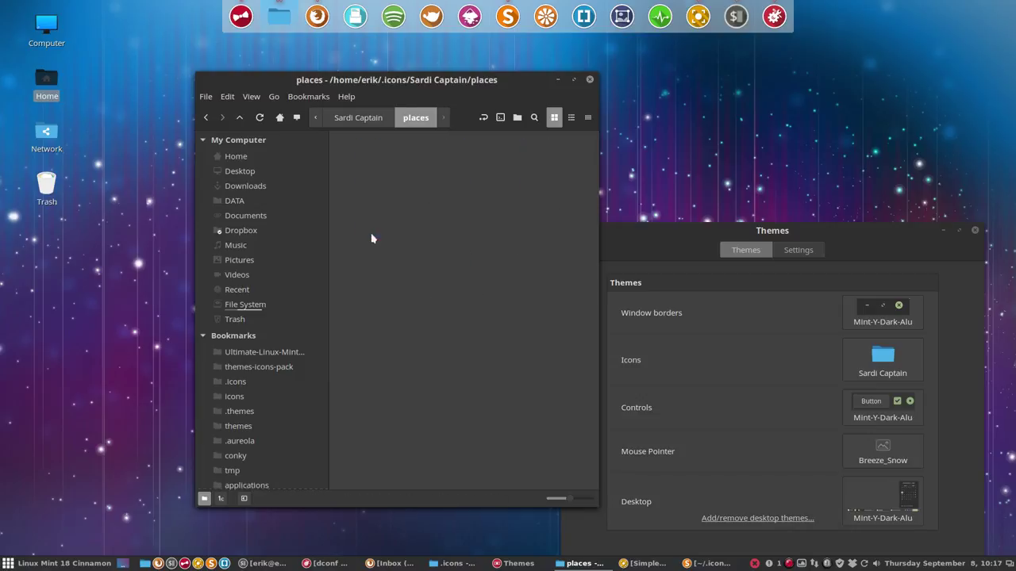
- Cancel a search, return to .icons via the path bar, and open the original Sardi folder
click(536, 119)
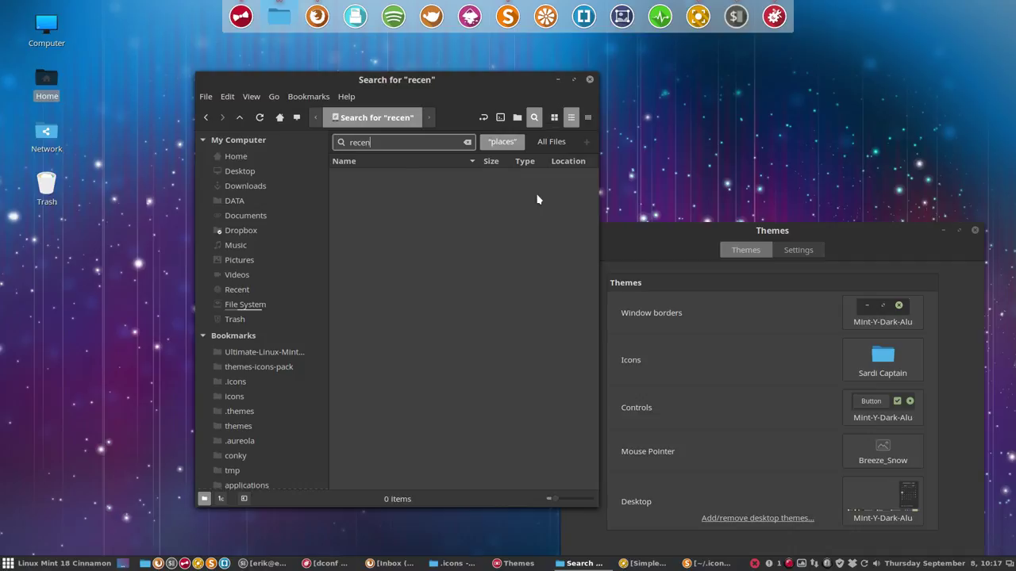
click(206, 117)
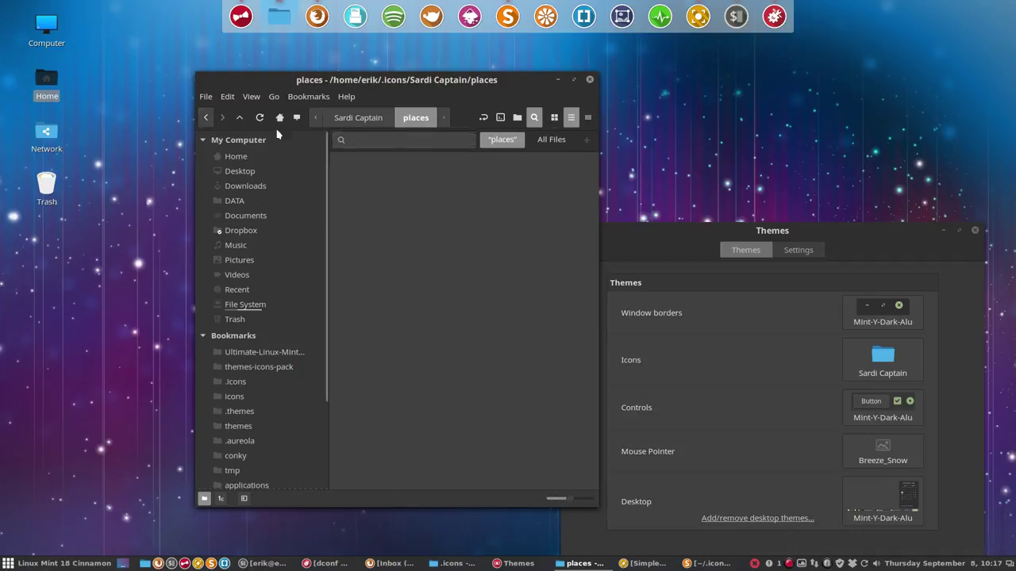
click(315, 118)
click(359, 118)
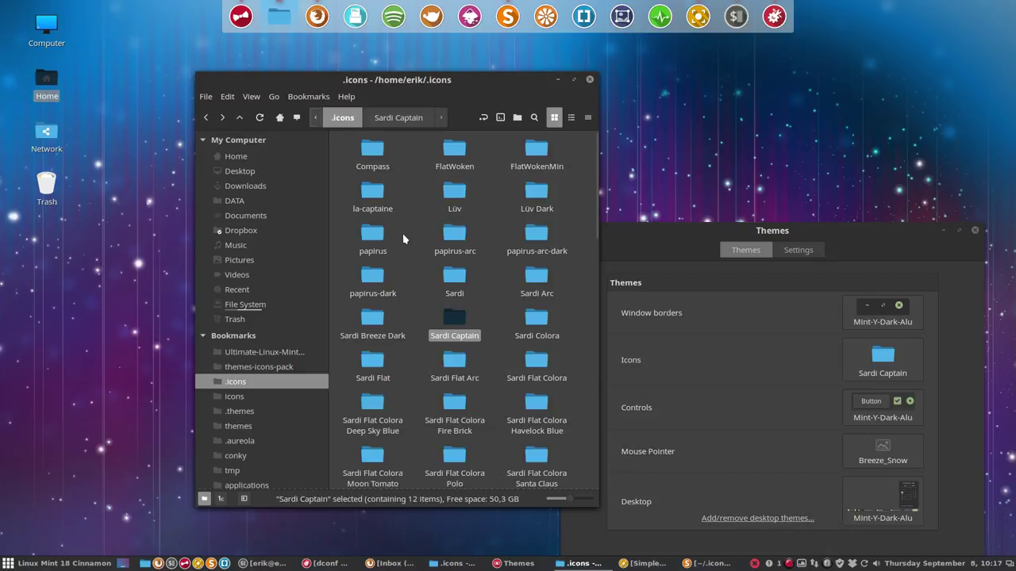
double_click(455, 279)
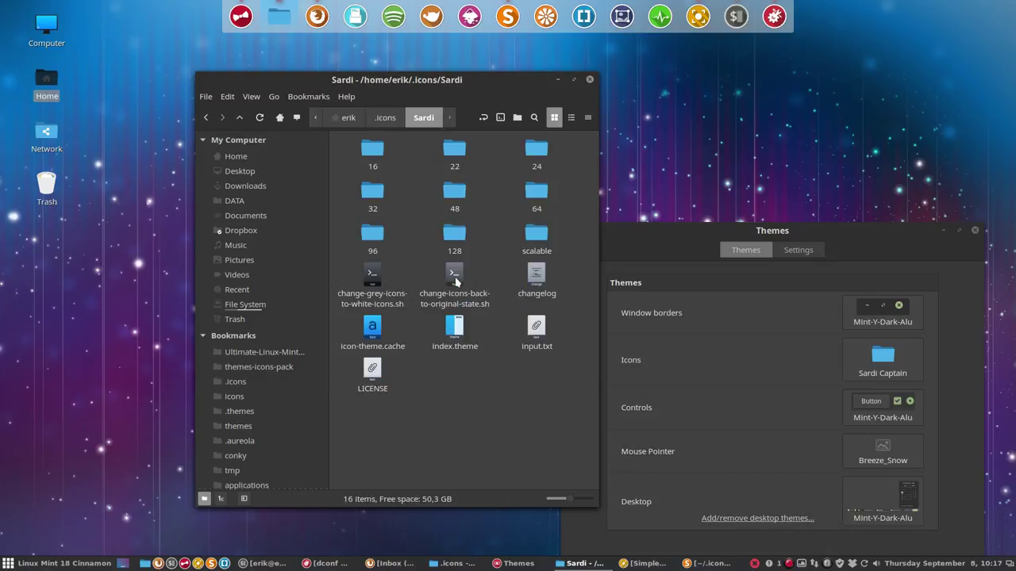
- Search the Sardi theme folder for 'recent' and select document-open-recent.svg
click(534, 118)
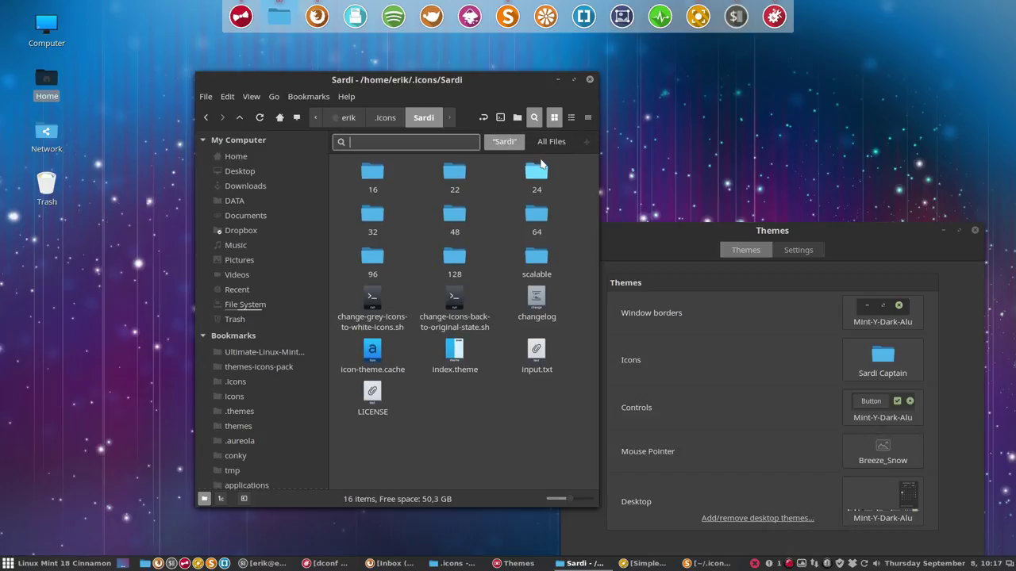
text(re)
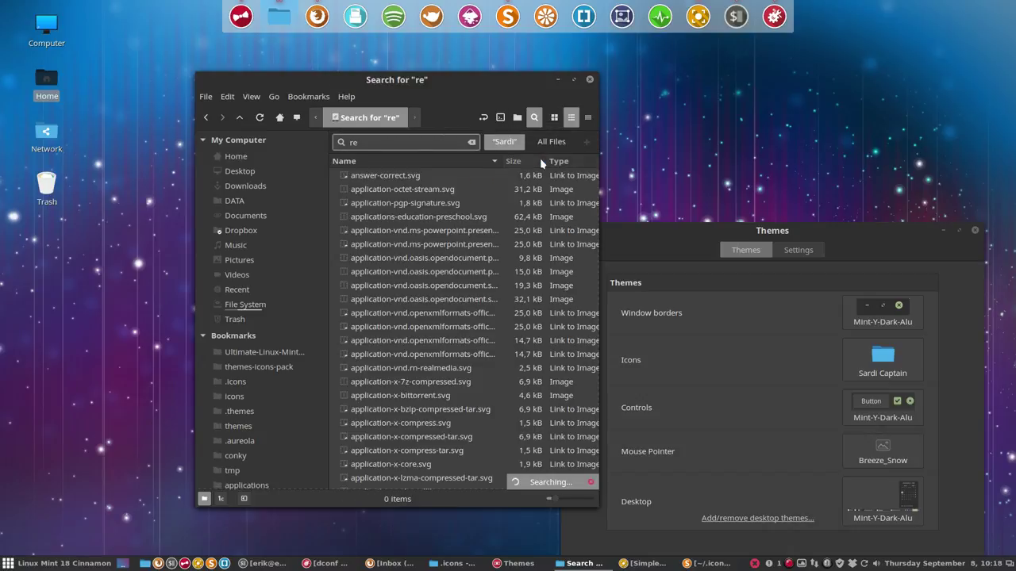
text(cent)
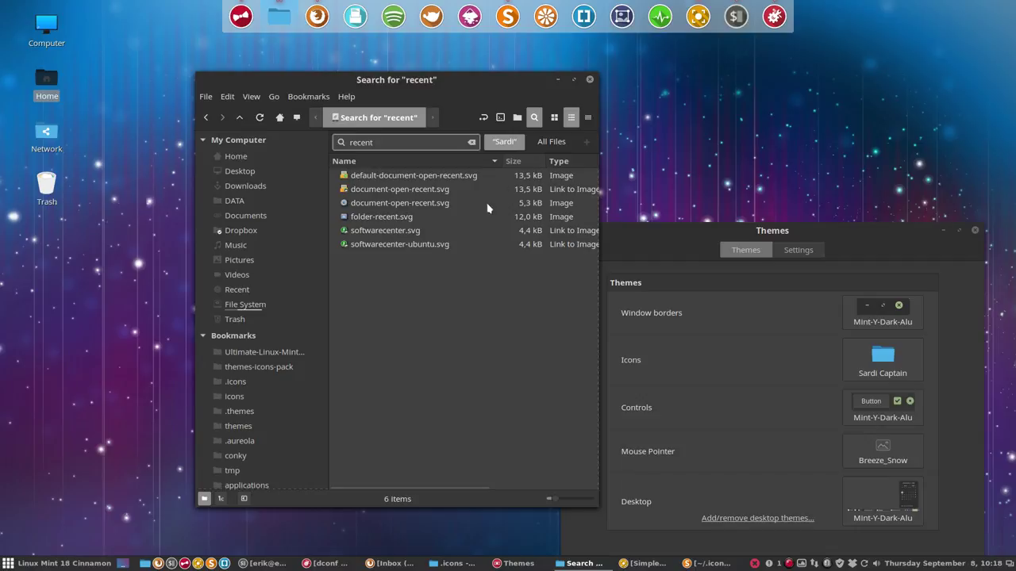
click(400, 193)
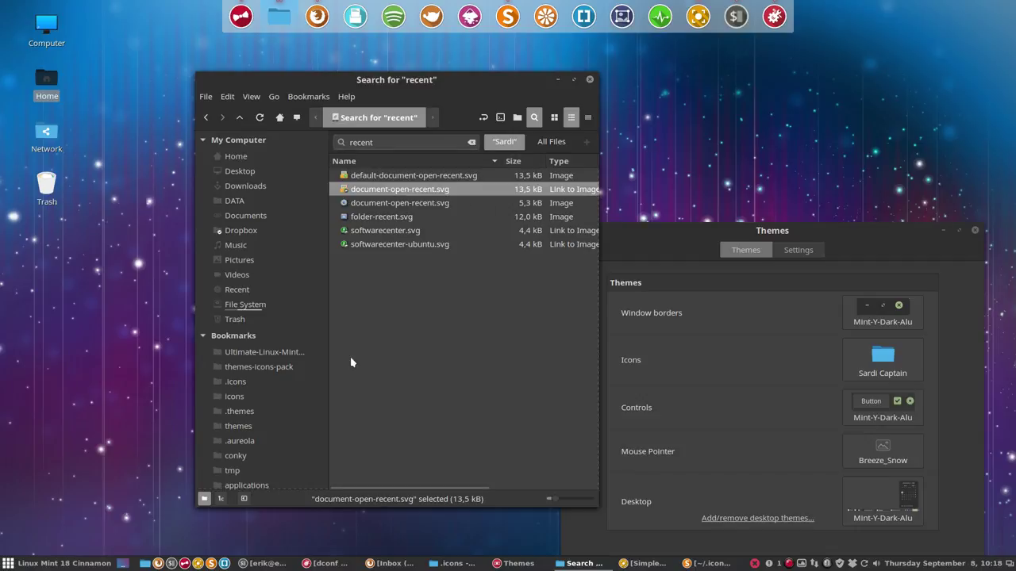
- Look at the Recent Files list in the application menu
click(83, 567)
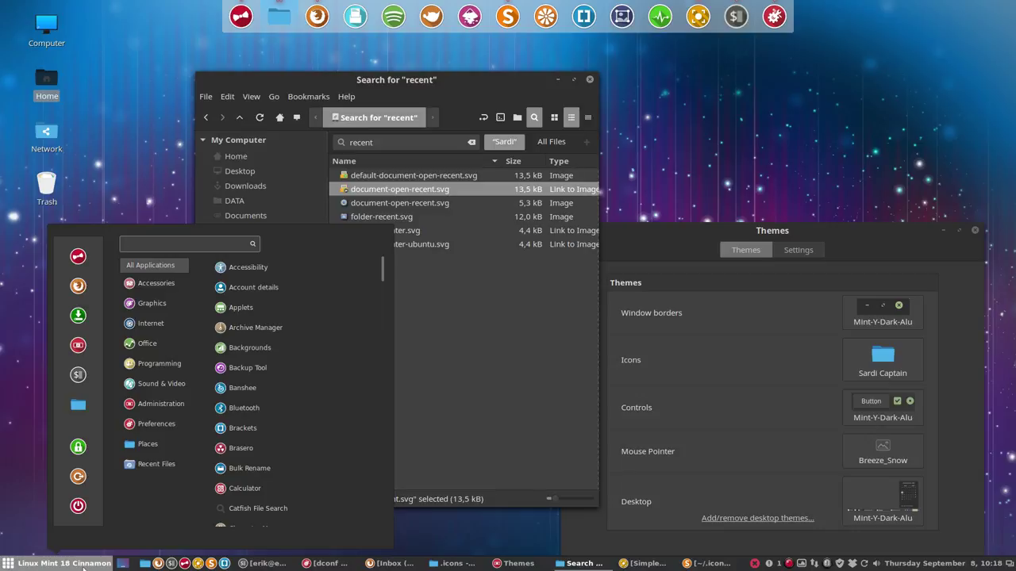
click(279, 80)
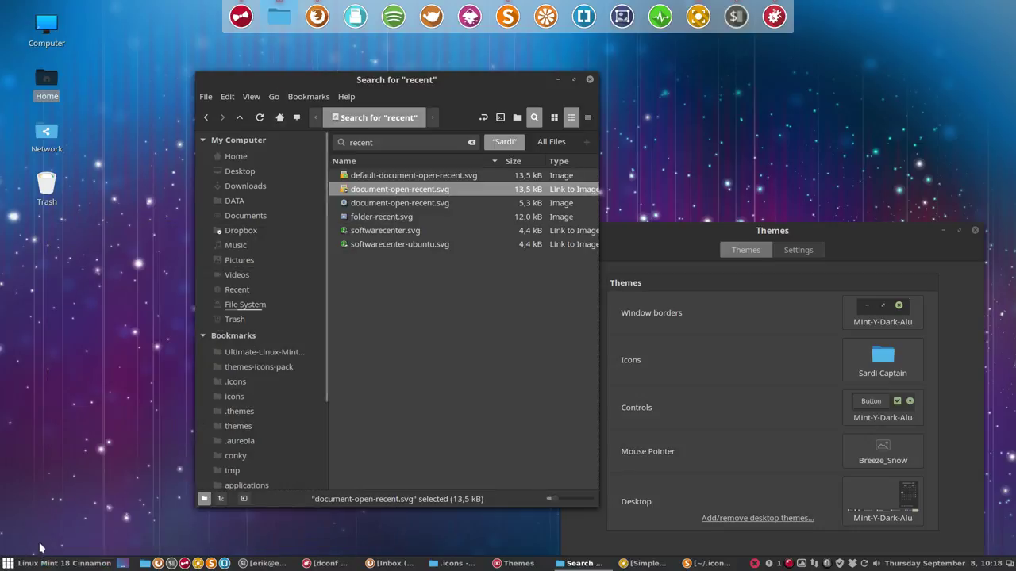
click(44, 563)
click(151, 474)
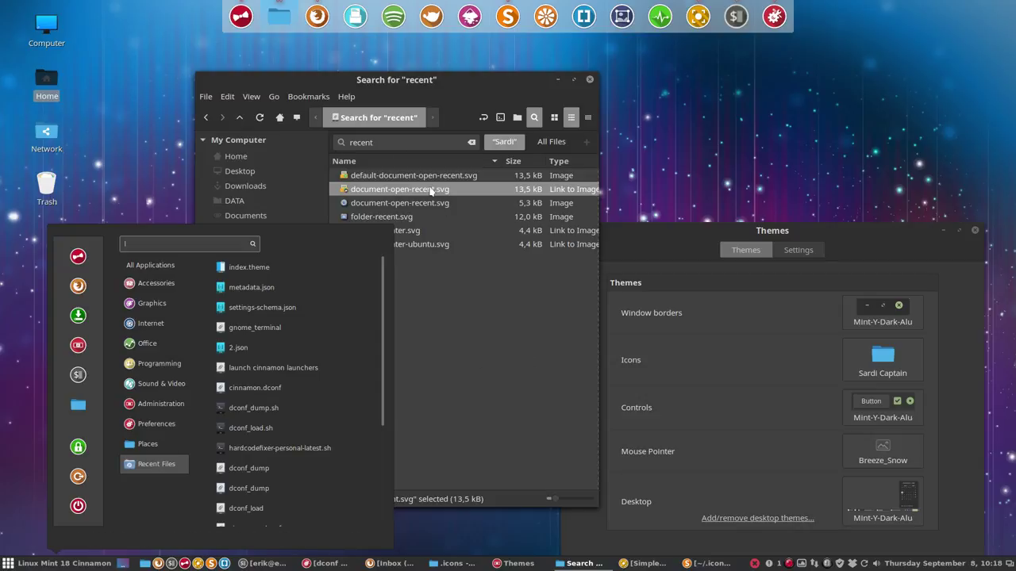
click(384, 143)
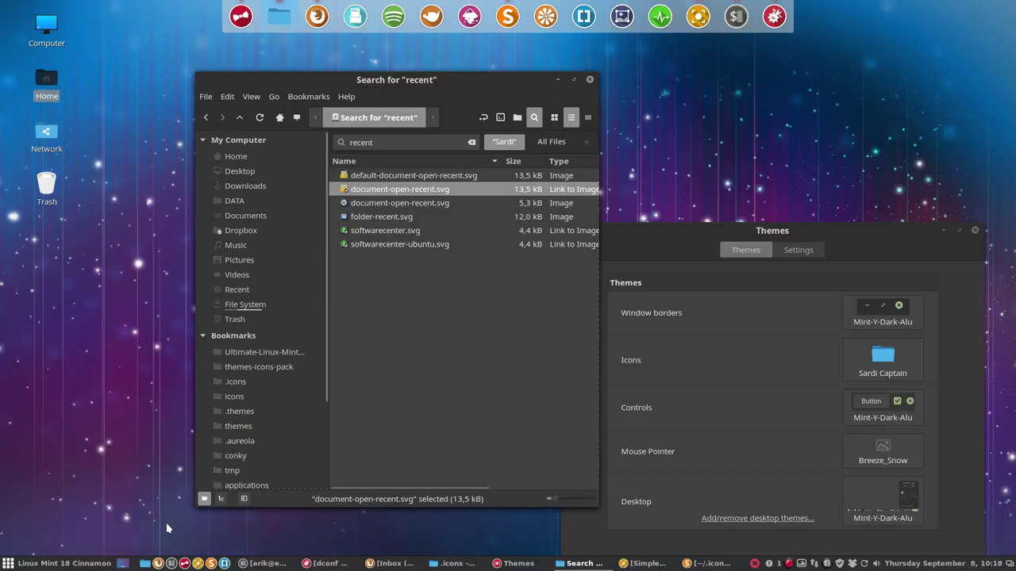
- Select folder-recent.svg, move the window left, and open a Home folder window
click(359, 218)
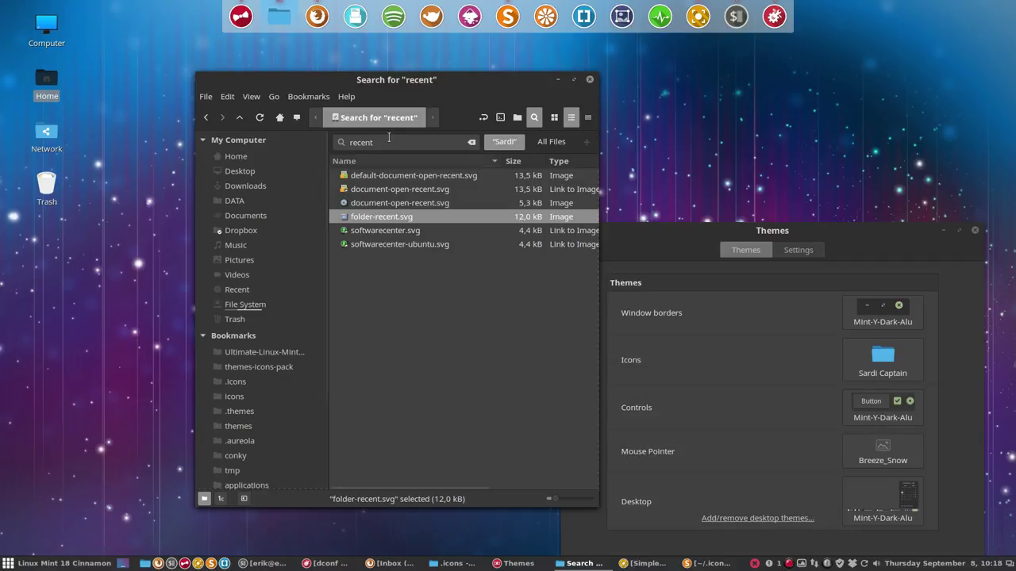
drag(392, 79, 317, 80)
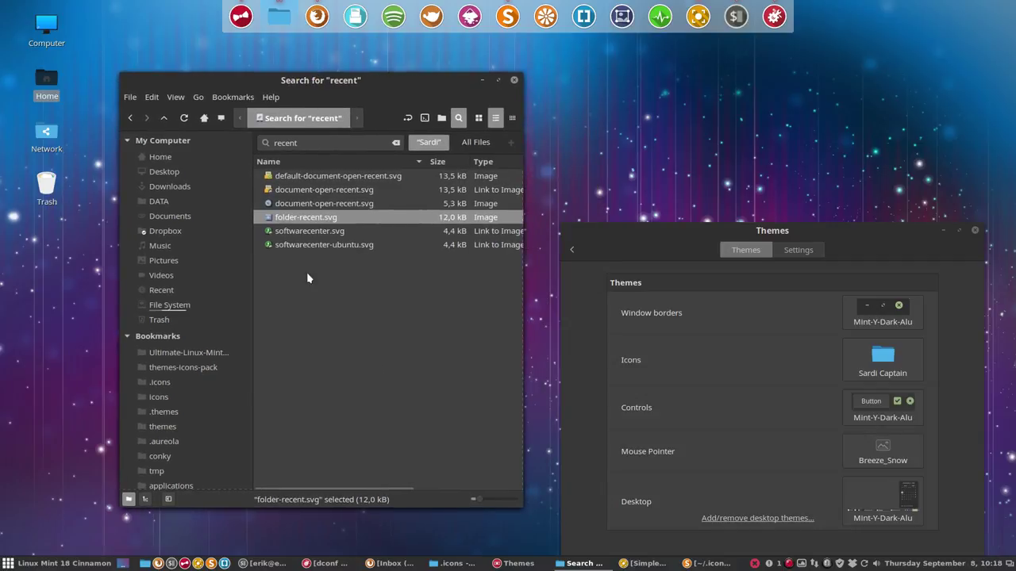
double_click(46, 78)
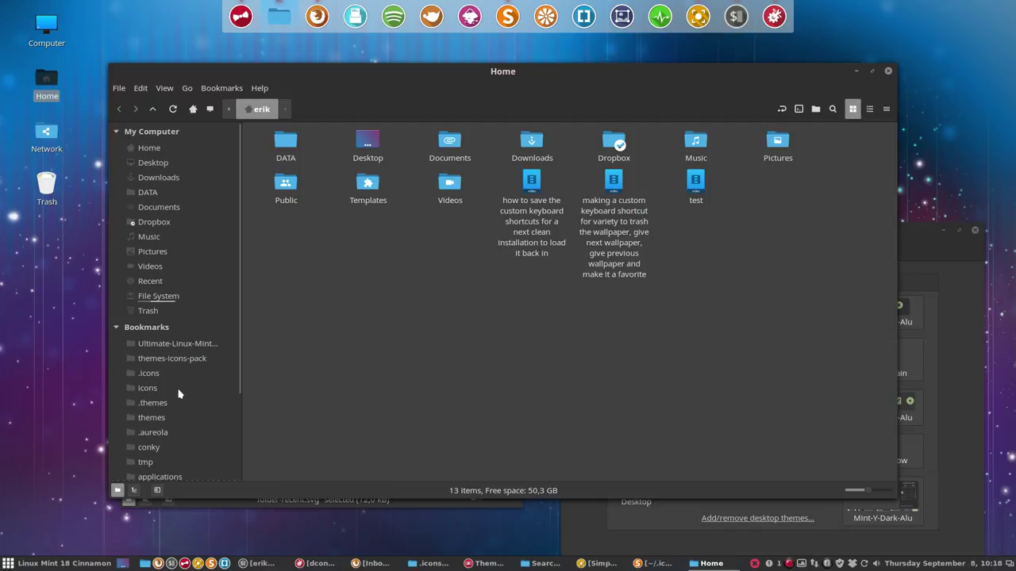
- Go to .icons/Sardi Captain/places/scalable and start a terminal in that folder
click(163, 376)
click(364, 282)
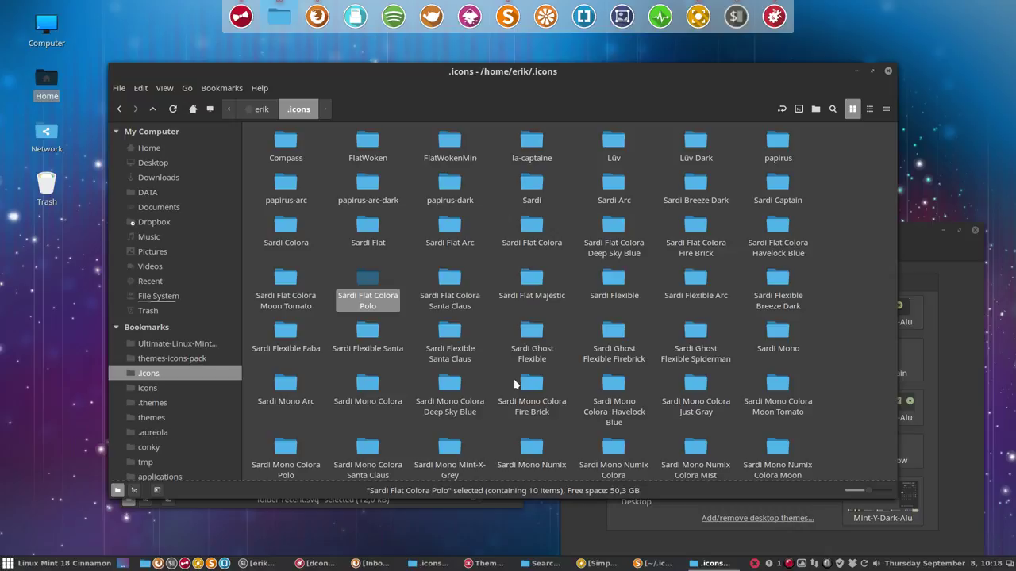
double_click(775, 187)
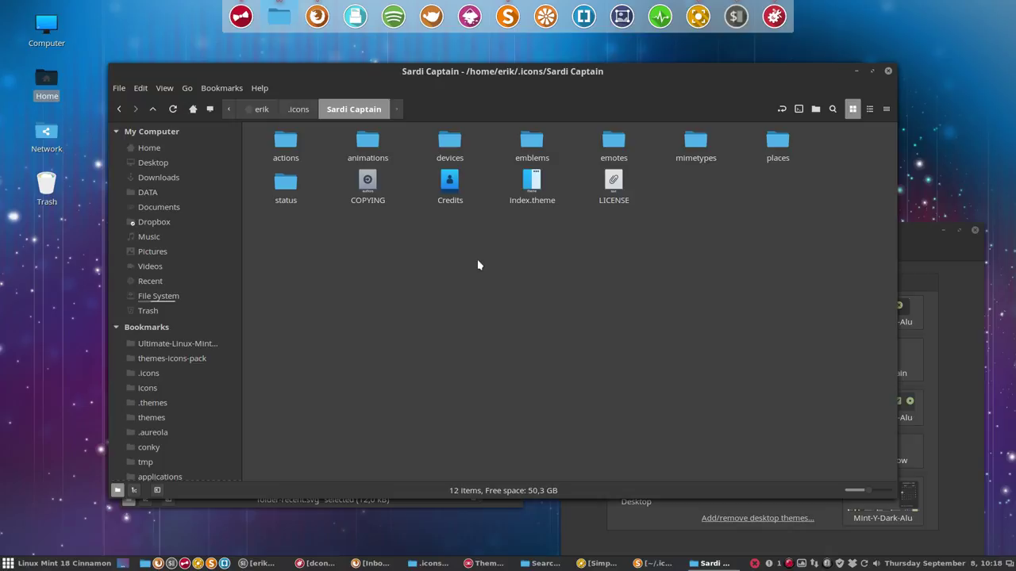
double_click(778, 141)
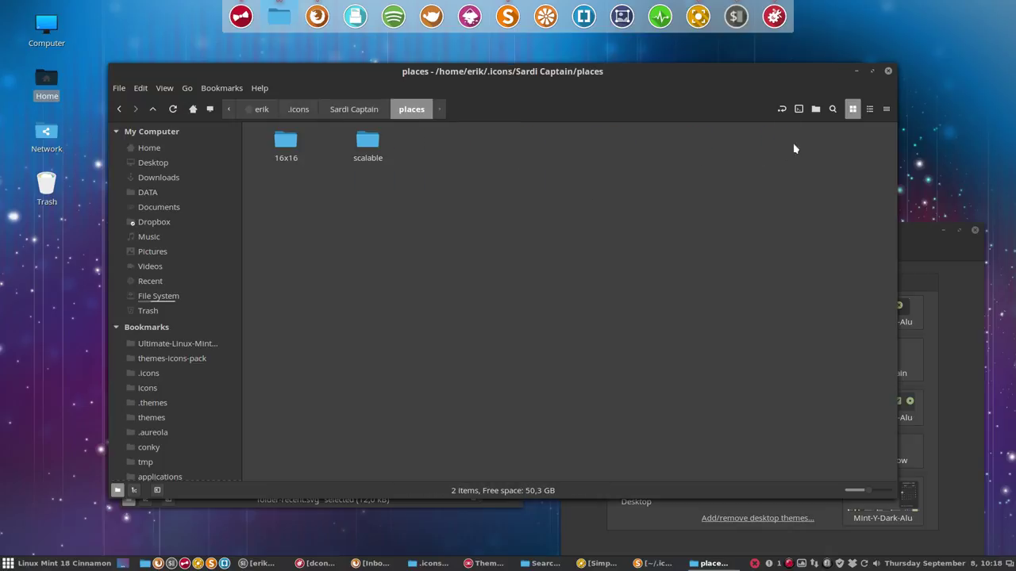
double_click(367, 141)
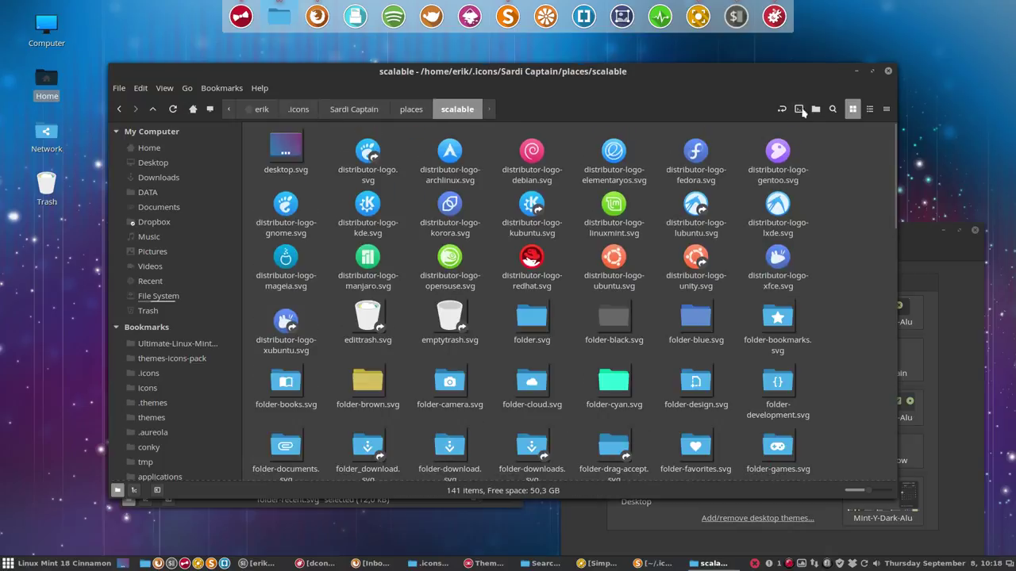
click(800, 109)
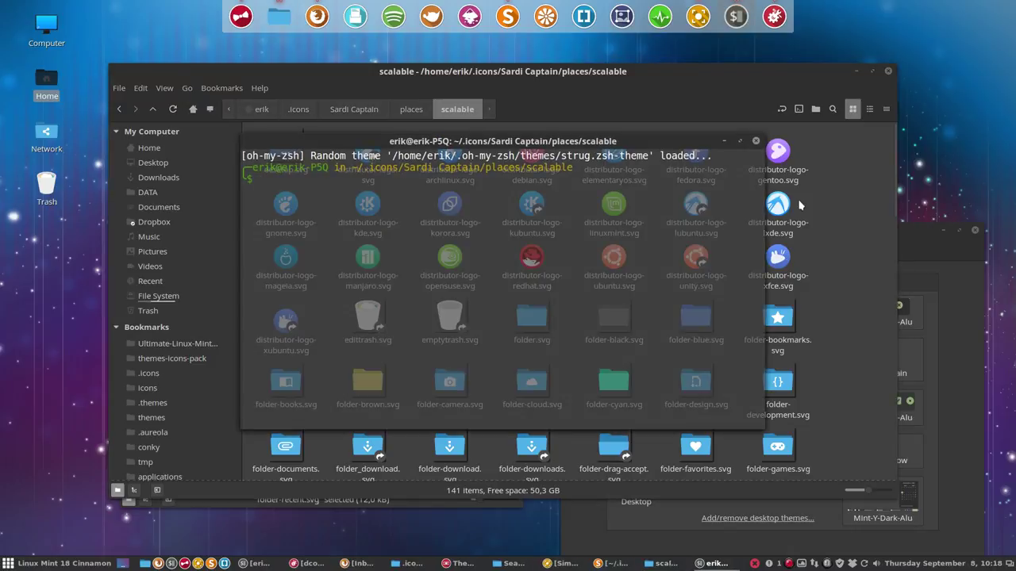
- Run 'ln -s folder.svg folder-recent.svg' to link folder-recent.svg to folder.svg
text(ln -s folder)
key(Tab)
text(.)
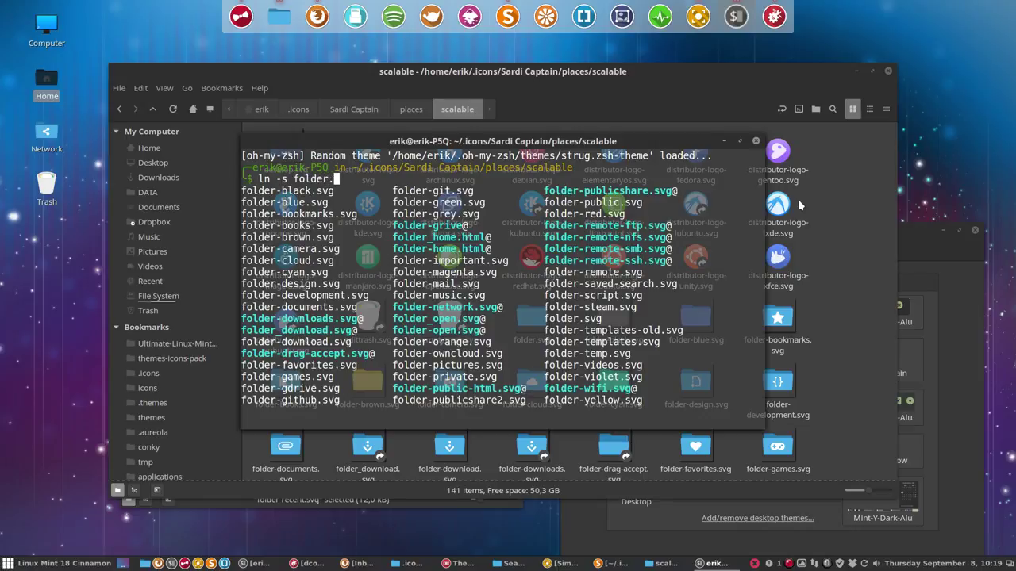
text(svg)
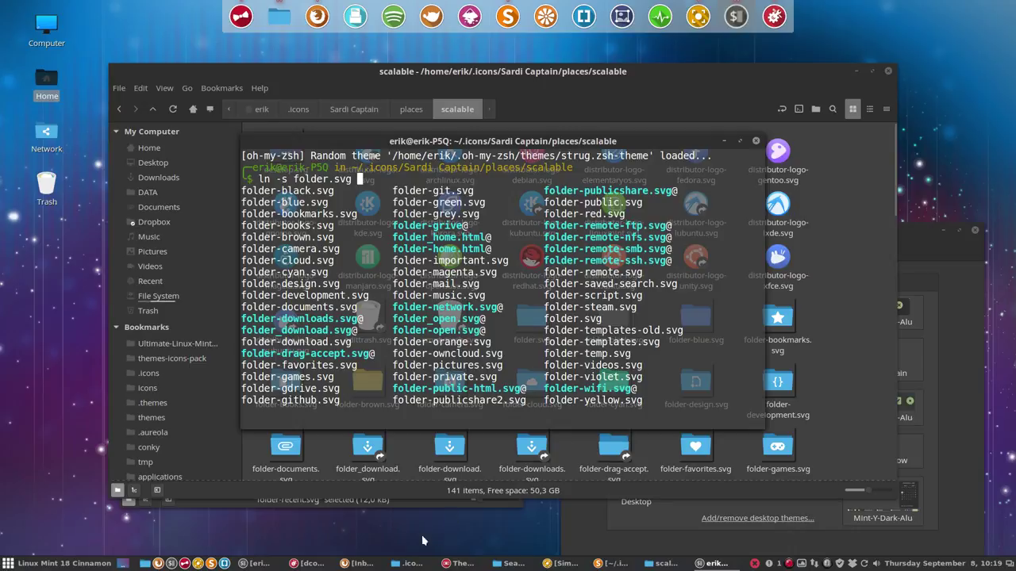
text(folder)
text(-re)
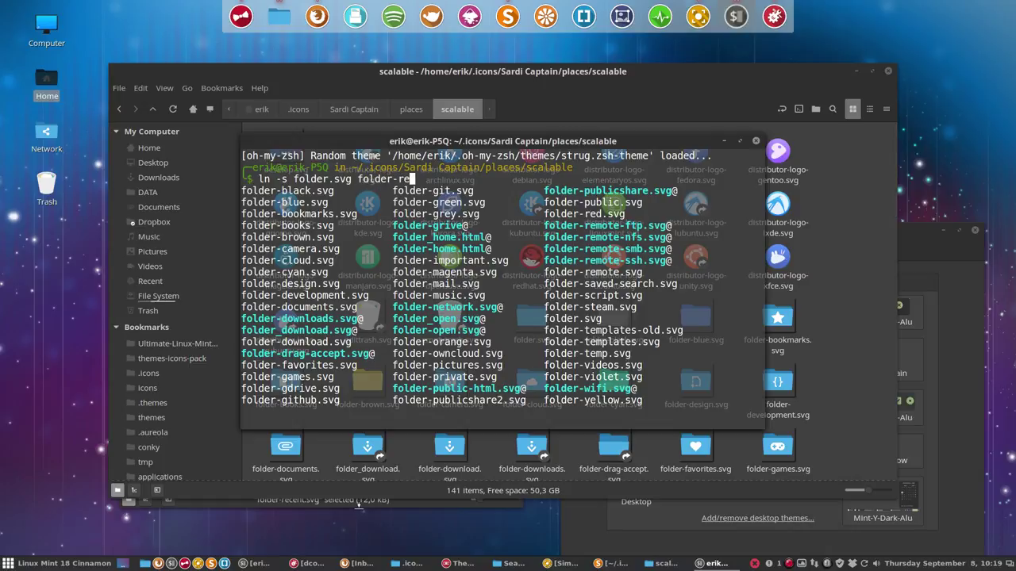
text(cent.svg)
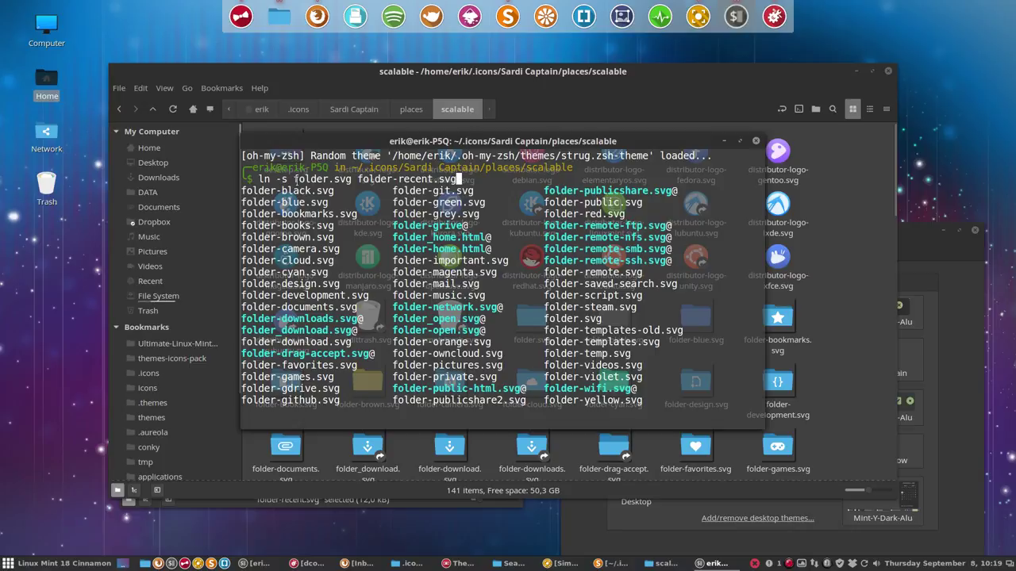
drag(294, 179, 352, 179)
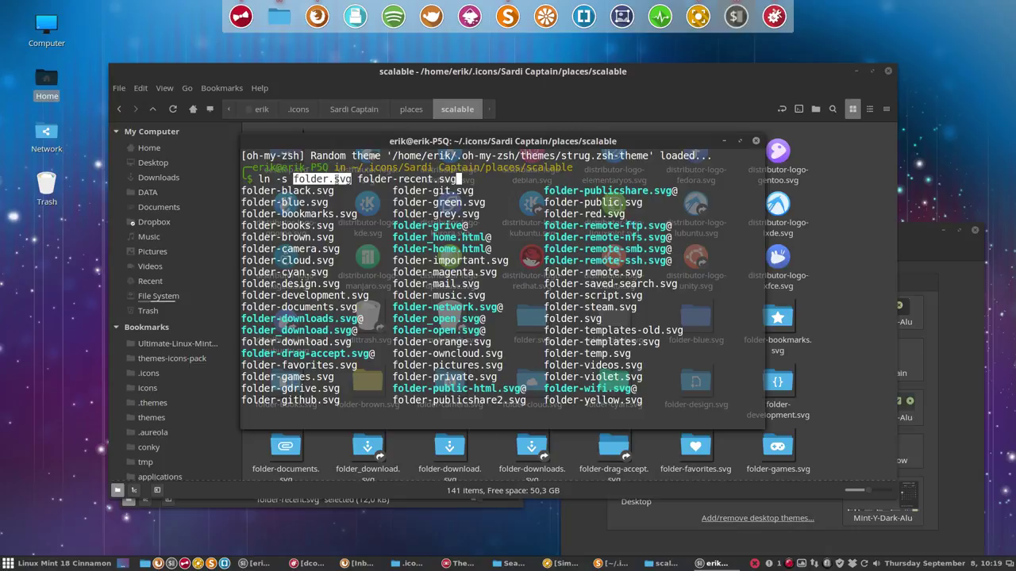
drag(357, 179, 459, 179)
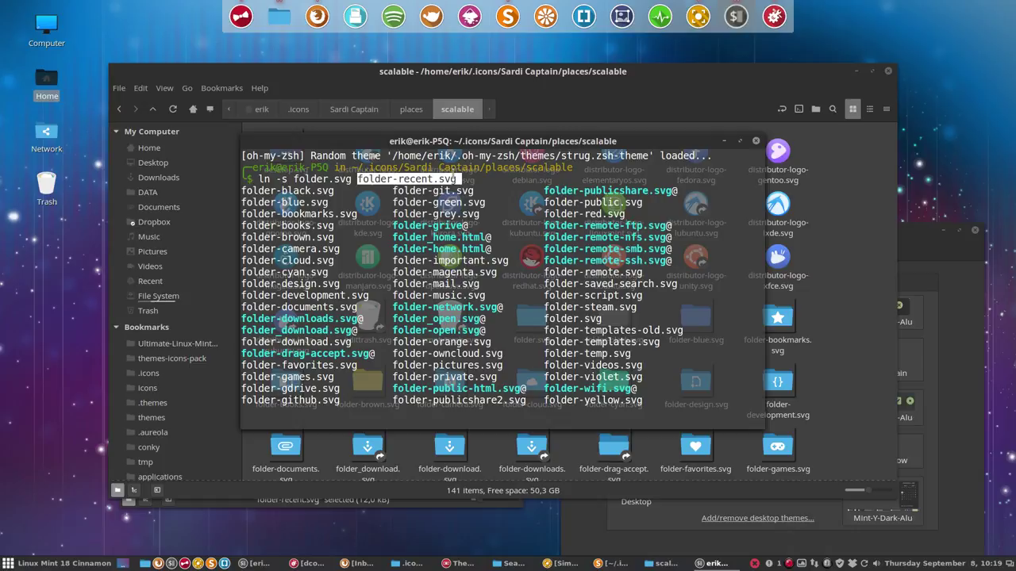
key(Return)
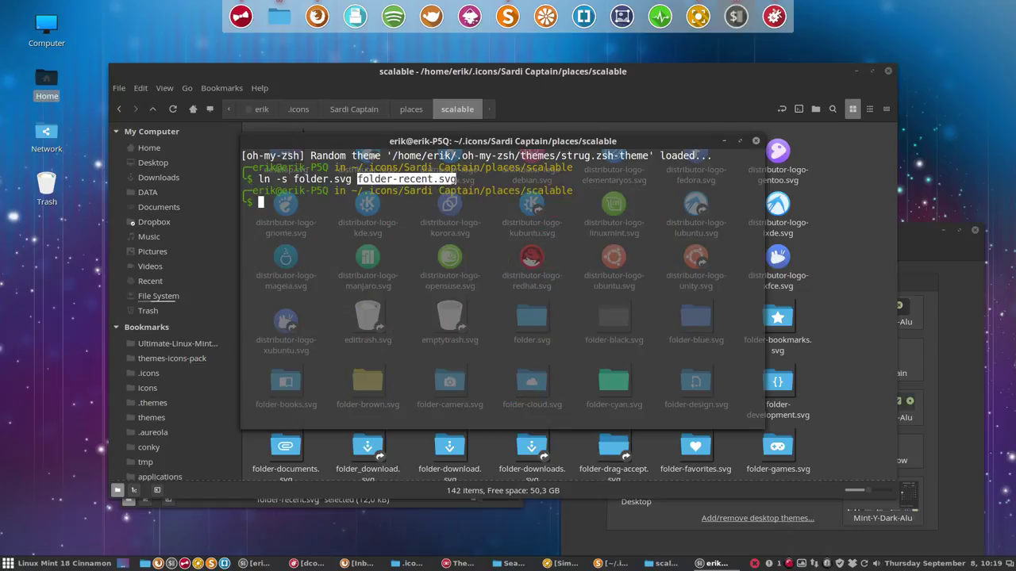
click(56, 563)
- Switch the Icons theme to Mint-X-Teal, back to Sardi Captain, then open the Cinnamon menu
mouse_move(143, 465)
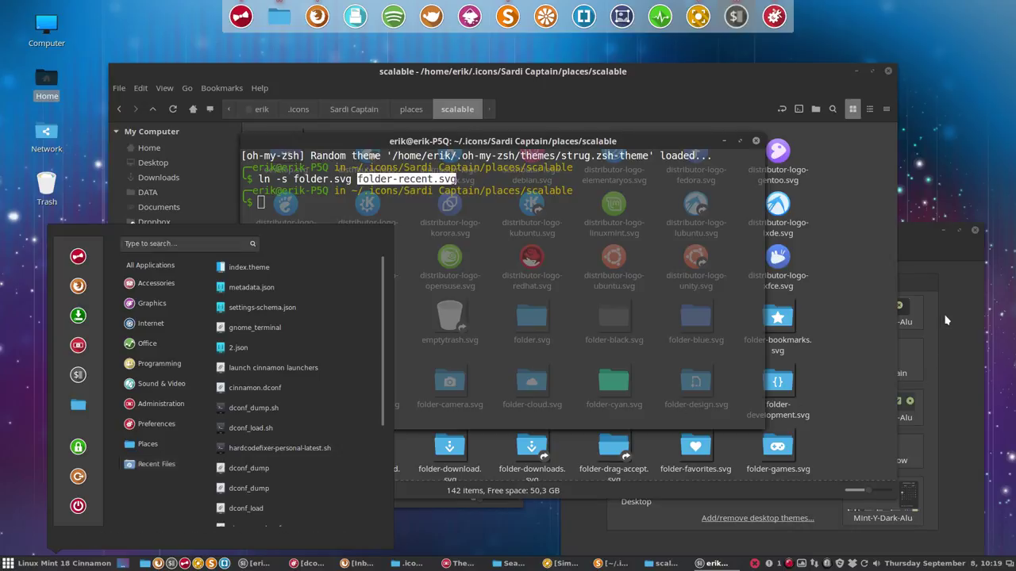
click(933, 289)
click(917, 241)
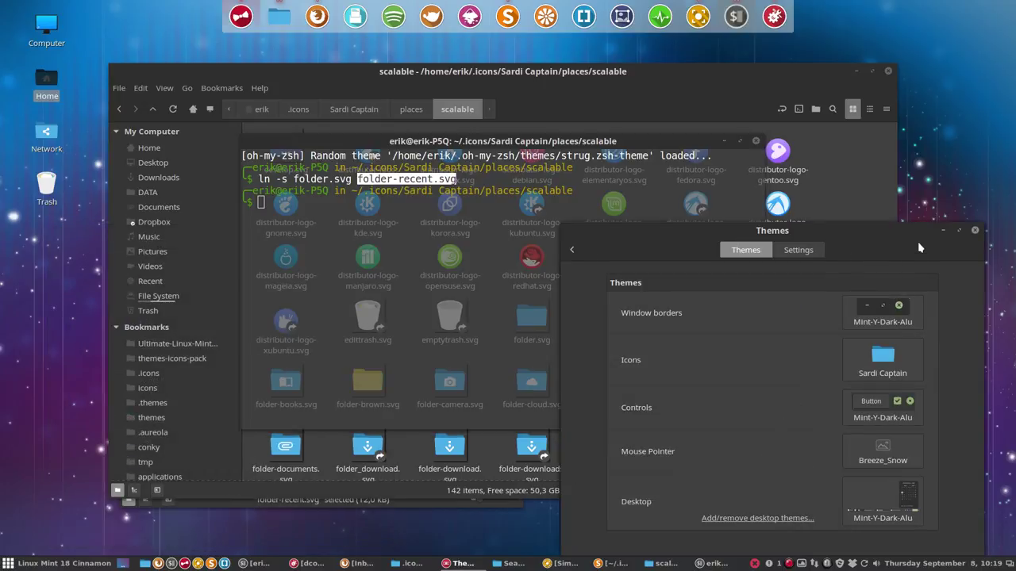
click(897, 349)
click(868, 316)
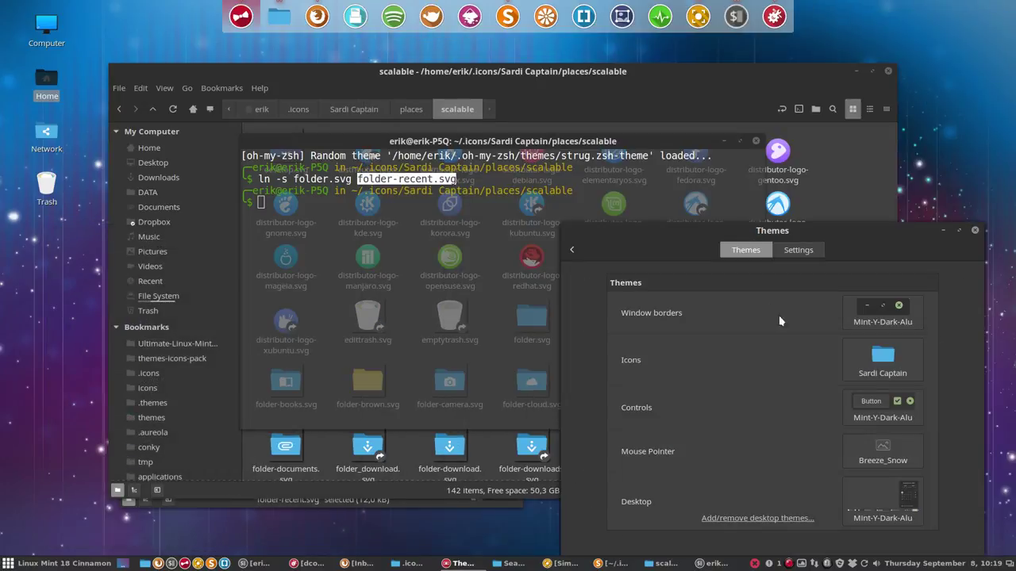
click(886, 368)
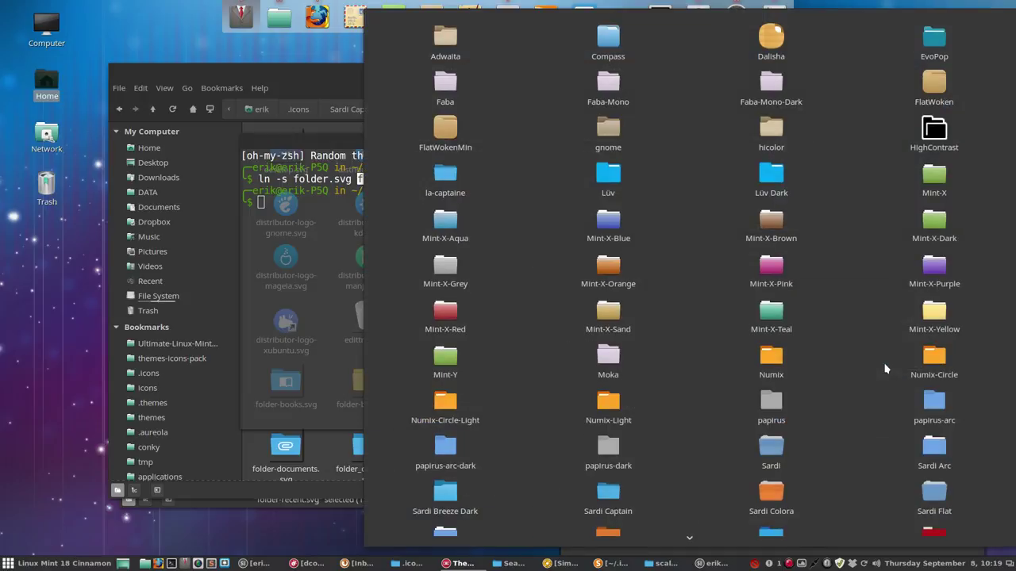
click(628, 497)
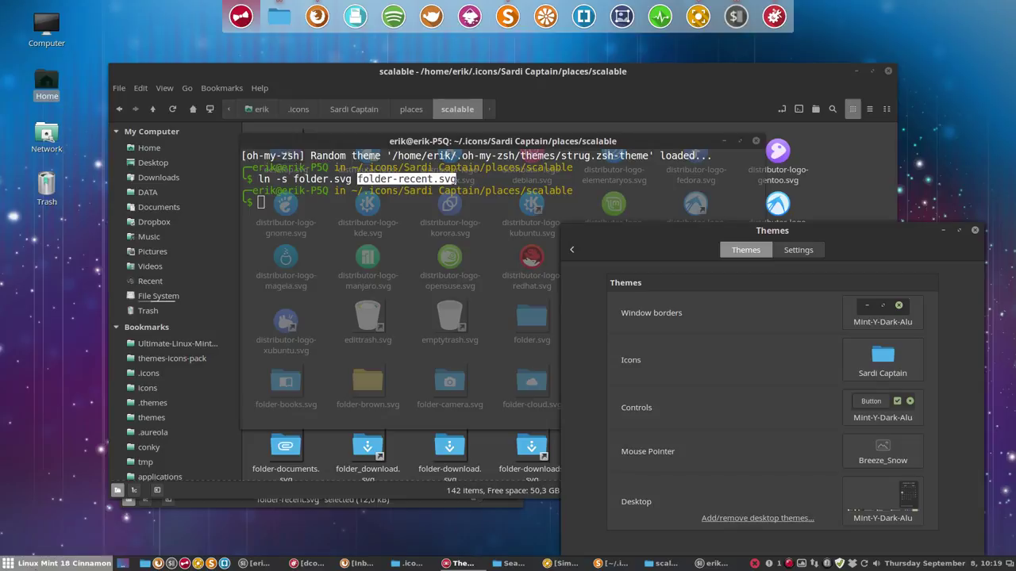
click(63, 563)
mouse_move(157, 473)
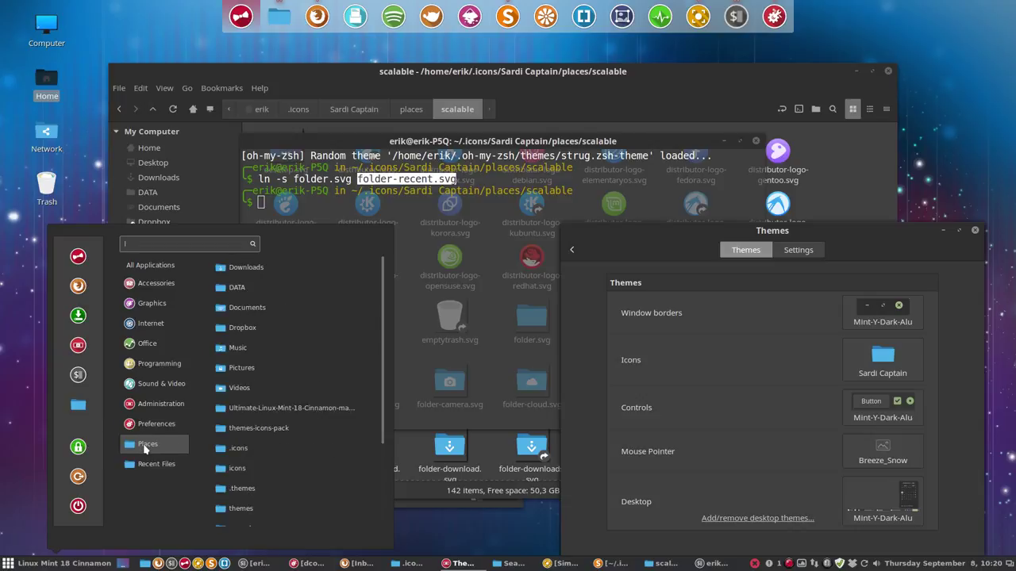
- Inspect the folder icons under Places and Recent Files, then close the menu
scroll(264, 428, down, 3)
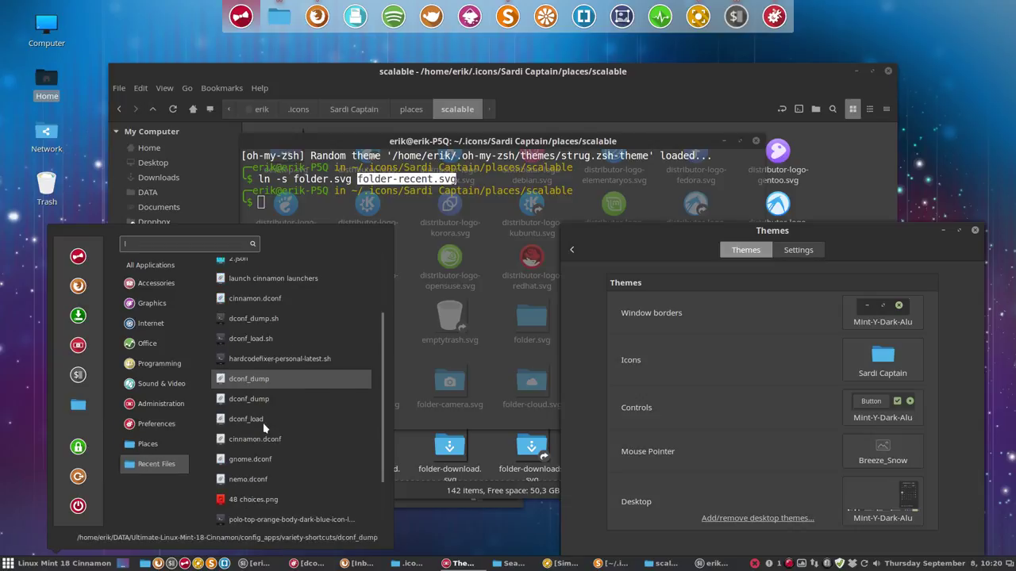
scroll(265, 428, up, 3)
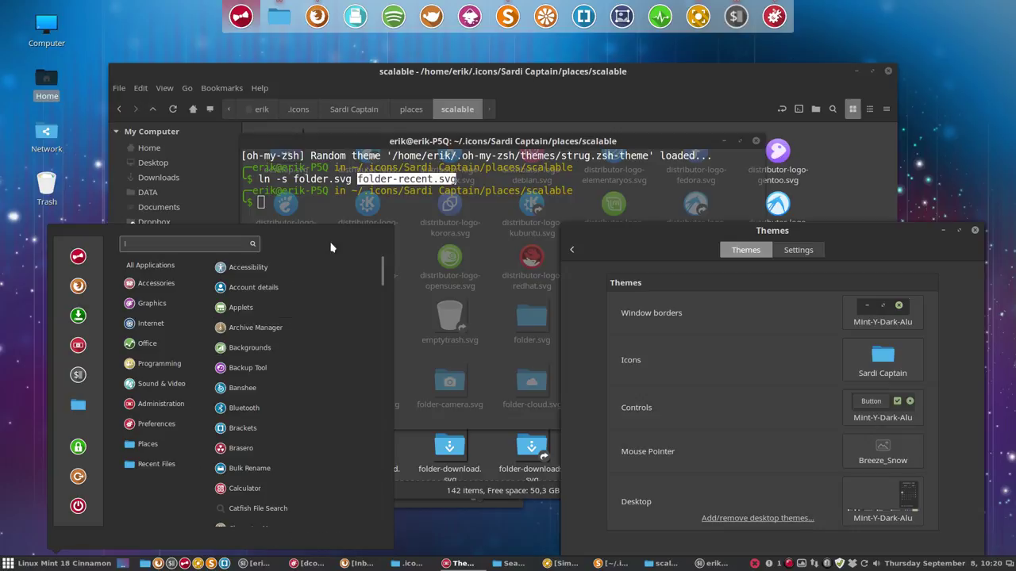
click(944, 233)
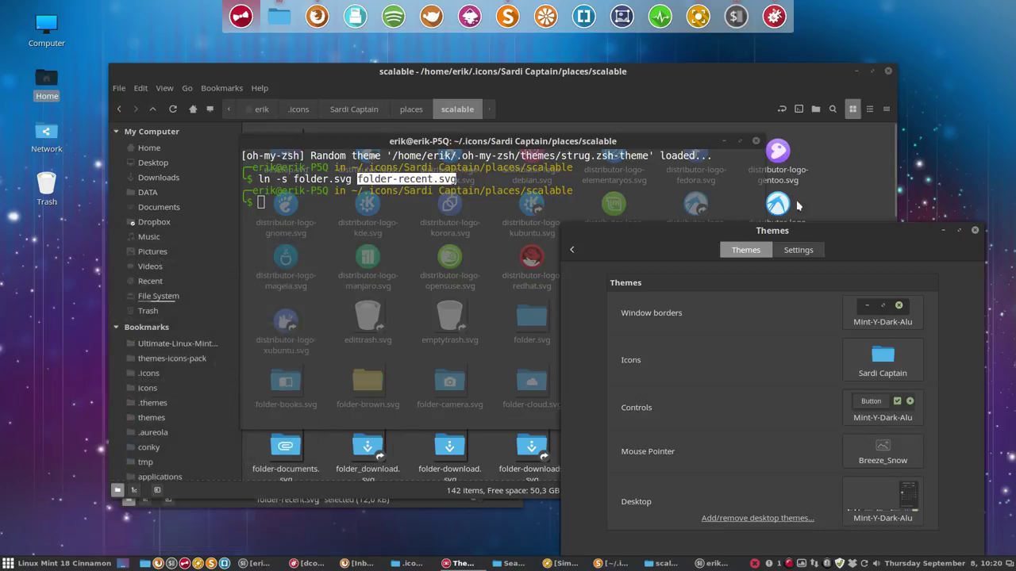
- Close the terminal, minimize Themes, go up to places, and view the File menu icons
click(755, 142)
click(945, 232)
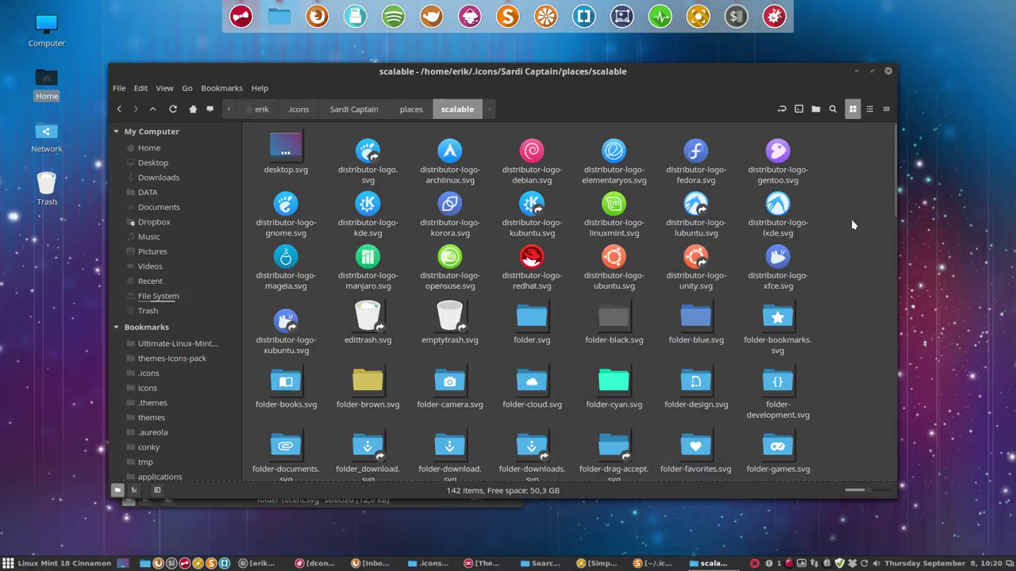
click(417, 110)
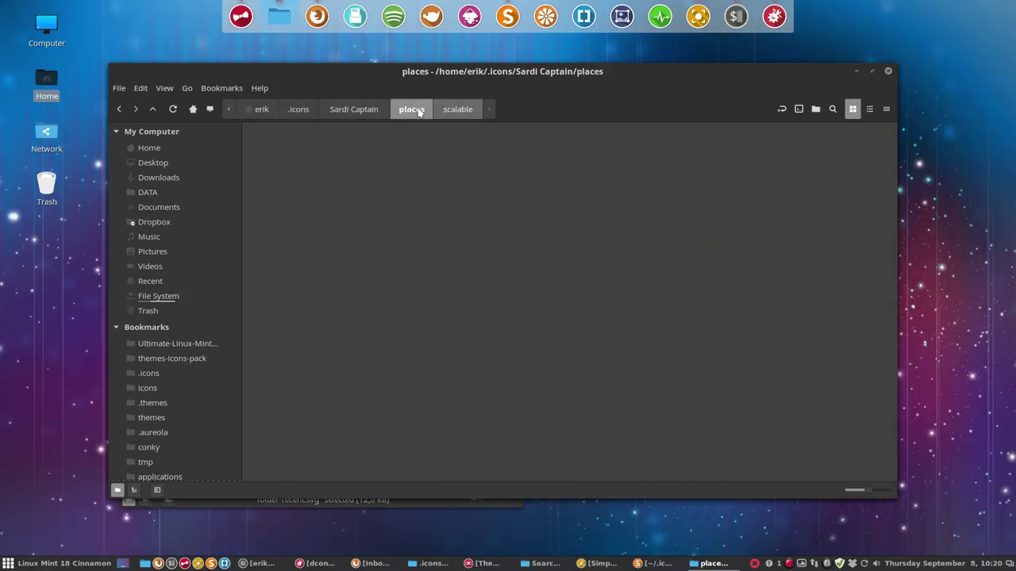
click(117, 88)
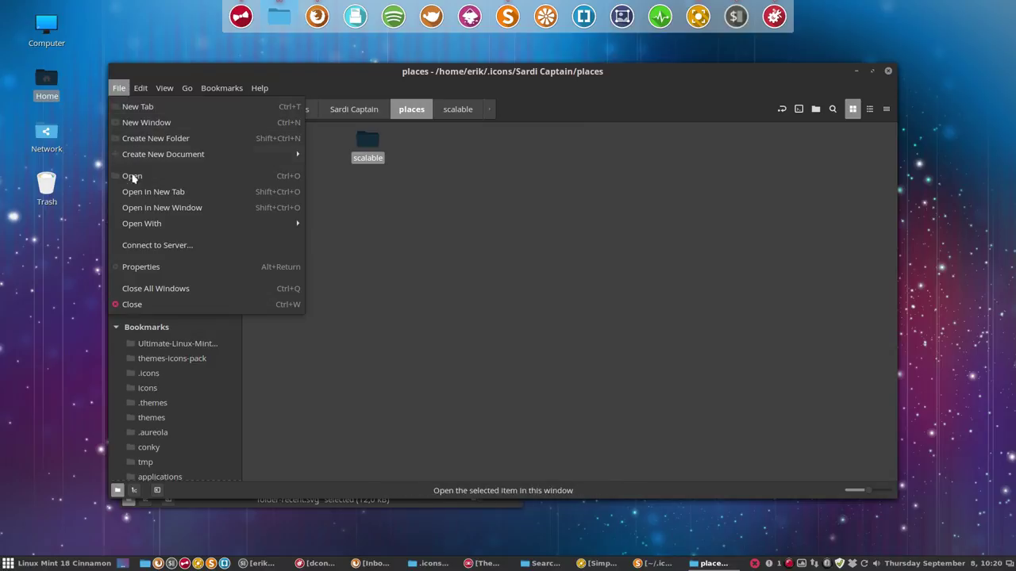
mouse_move(141, 88)
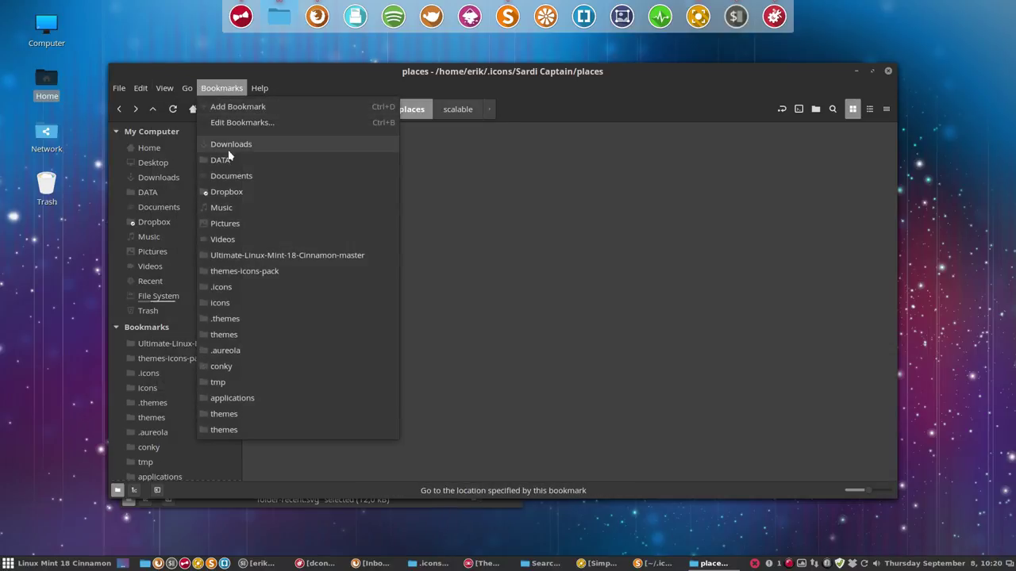
- Browse the Bookmarks, Help and right-click menus, then close the places window
click(261, 88)
click(260, 88)
click(439, 316)
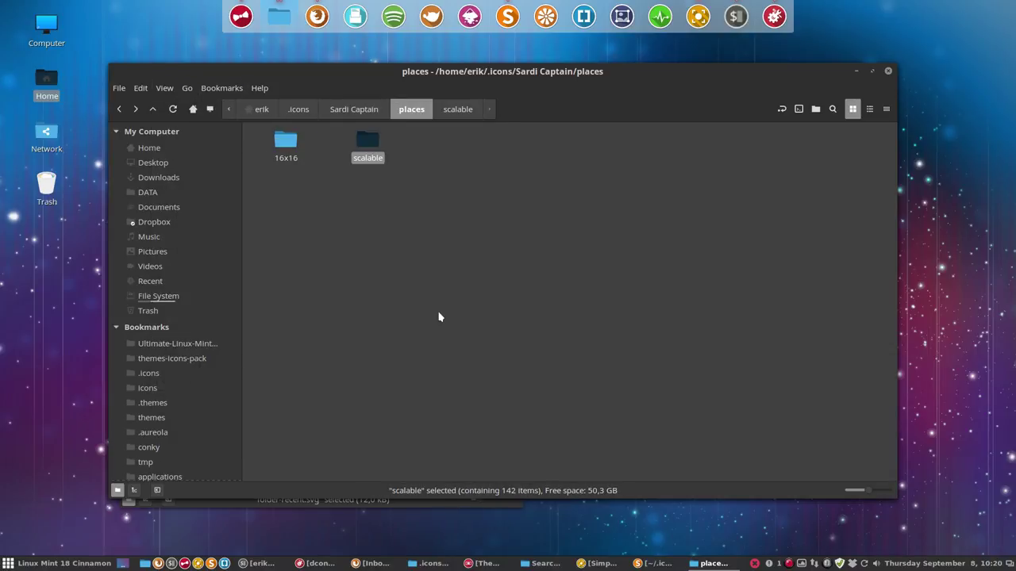
click(439, 317)
right_click(439, 315)
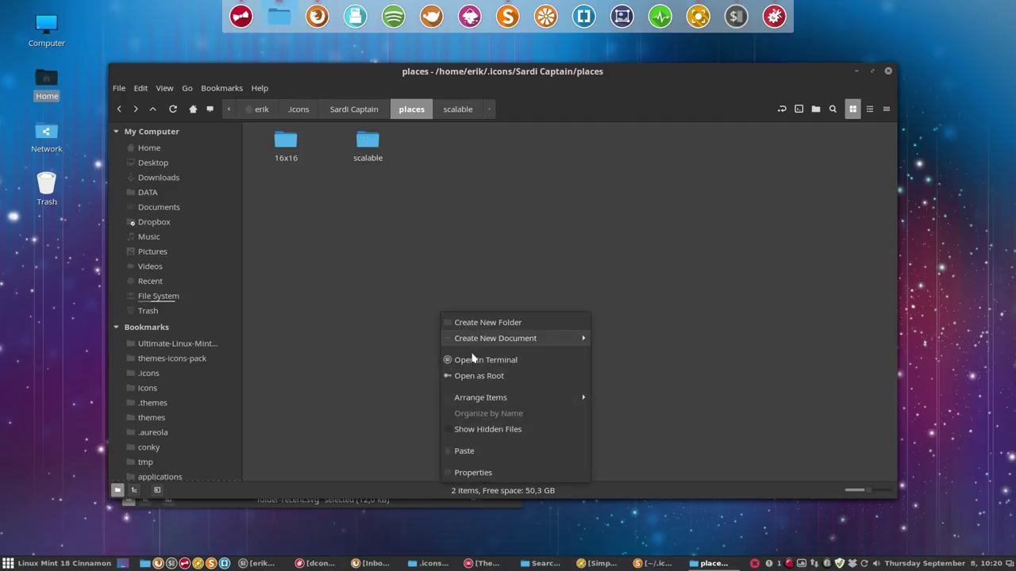
click(334, 438)
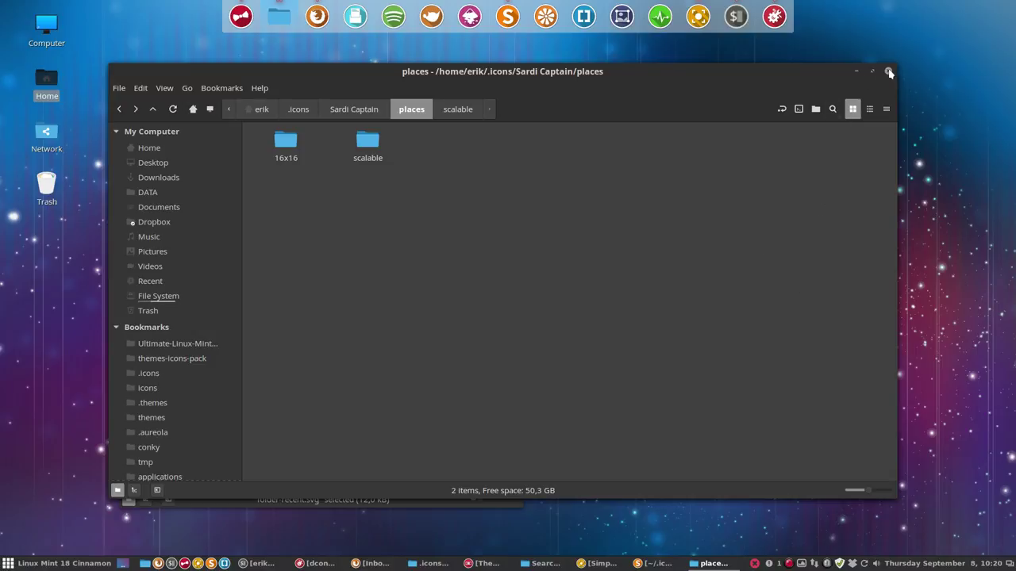
click(889, 71)
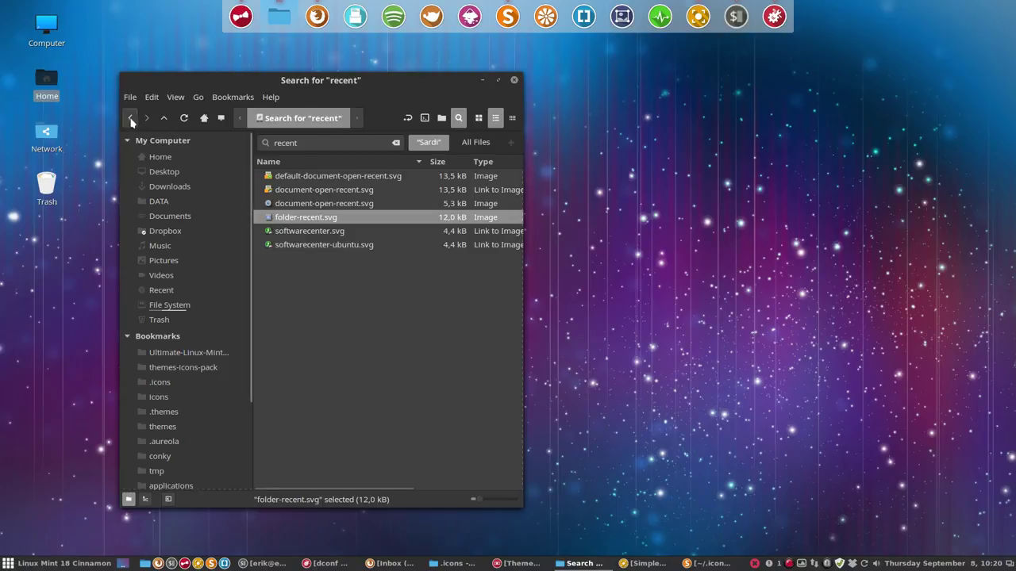
- Go back from the 'recent' results to the .icons folder and select the Sardi Captain theme folder
click(131, 118)
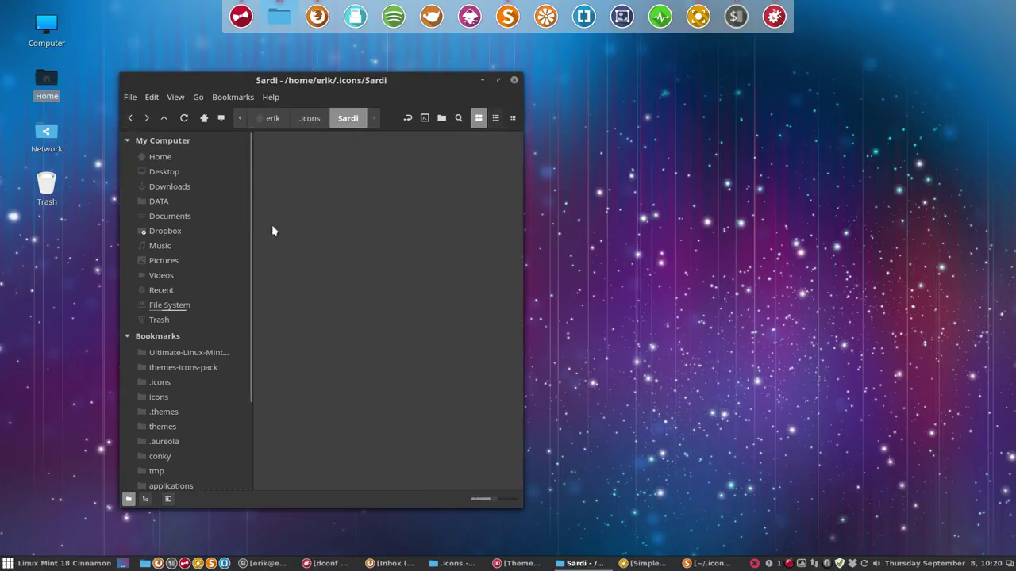
click(310, 119)
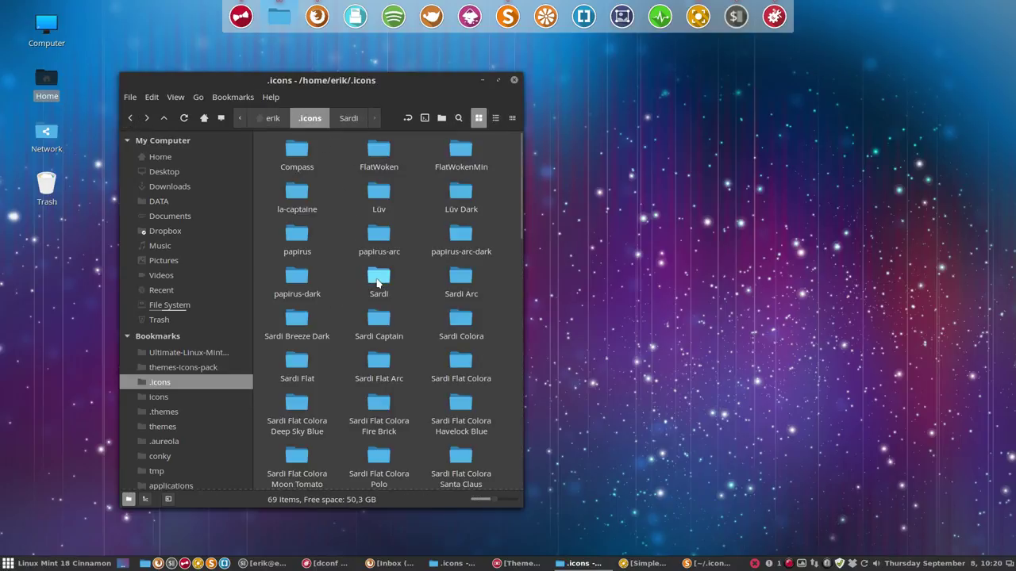
click(387, 329)
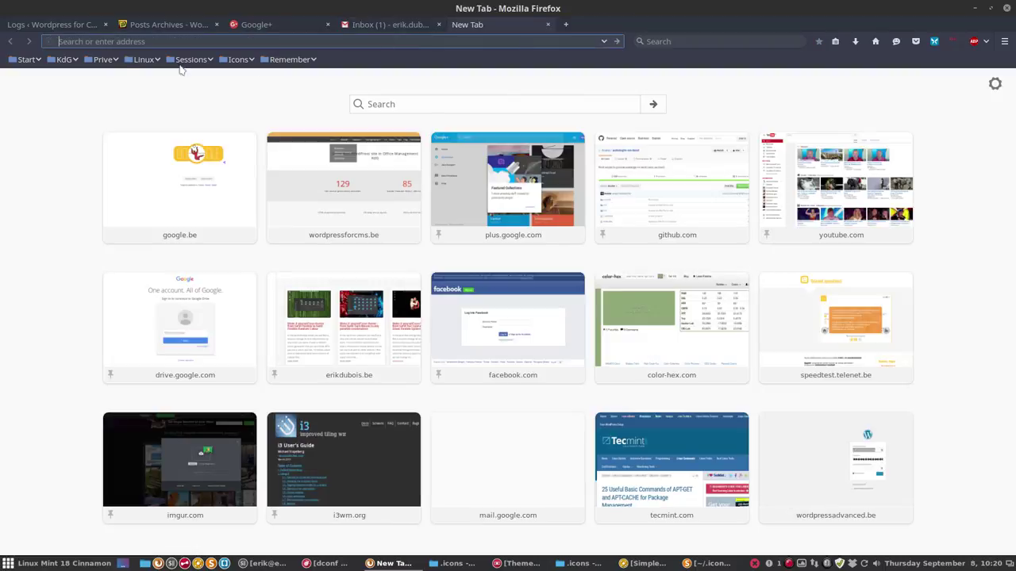
- Open the Sardi-Extra repository from the GitHub bookmark's repository list
click(30, 61)
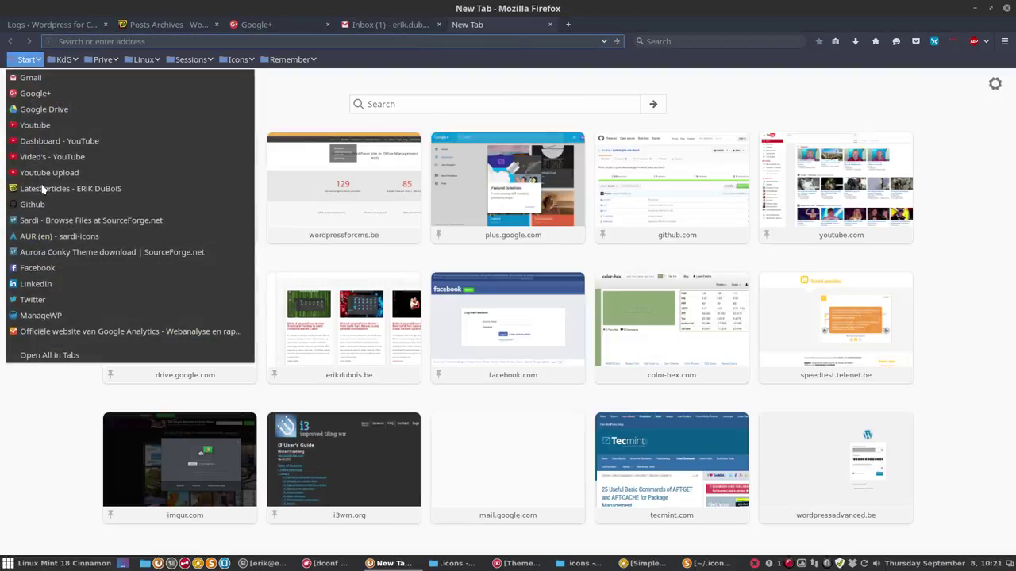
click(32, 203)
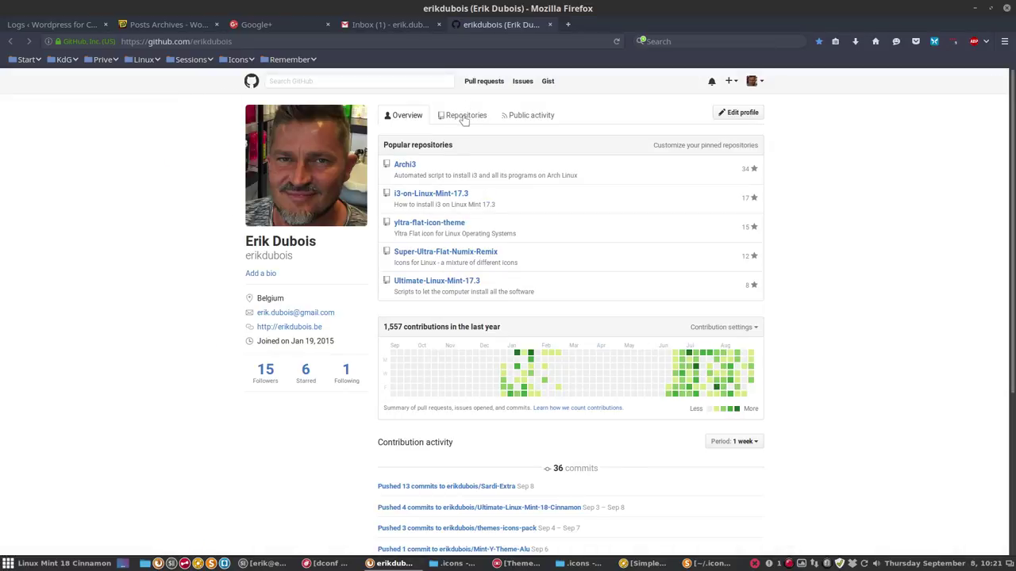
click(464, 118)
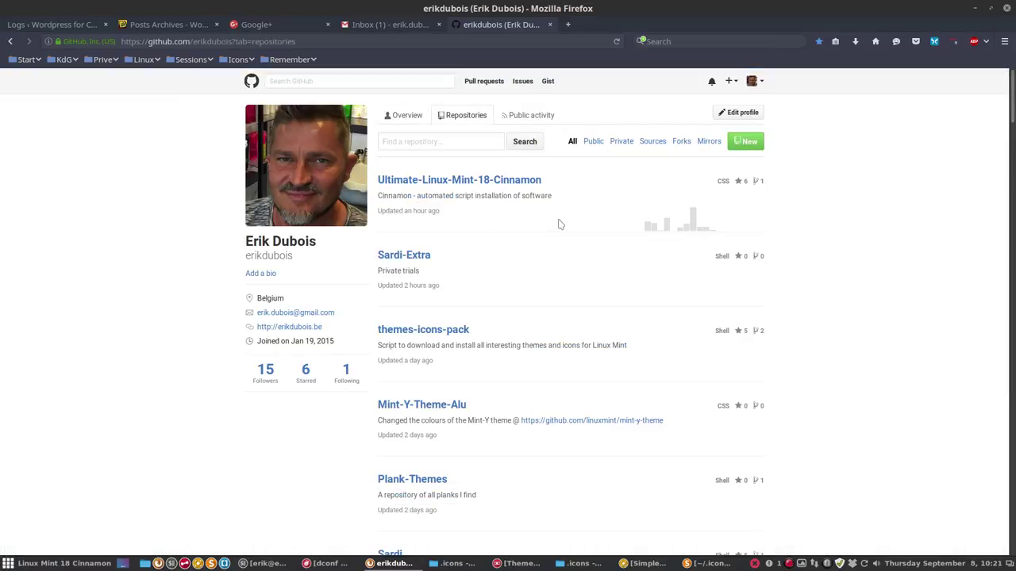
click(393, 257)
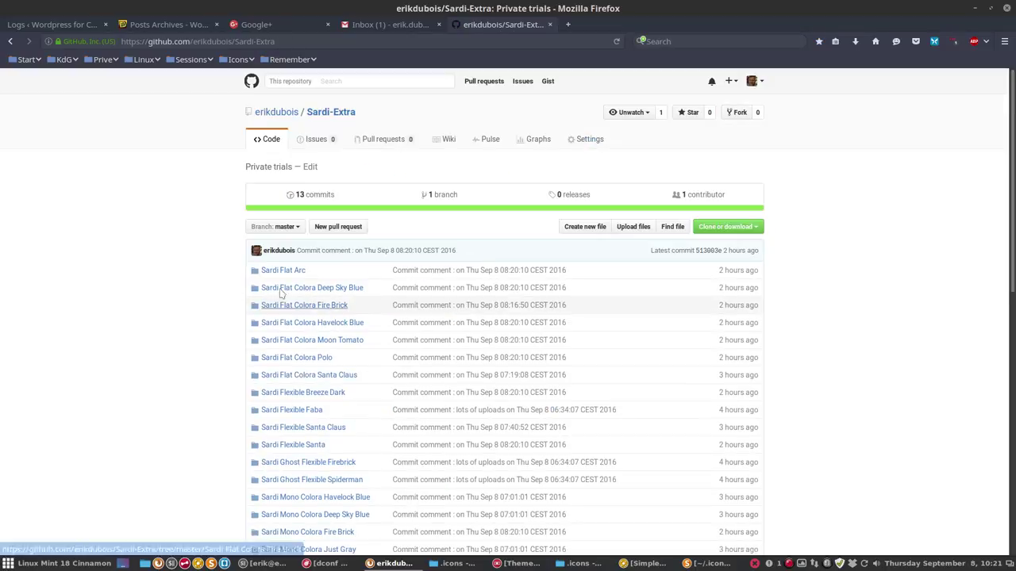
- Scroll through Sardi-Extra's icon theme folders, such as Sardi Ghost Flexible Spiderman, down to the README
scroll(276, 409, down, 5)
scroll(276, 409, down, 6)
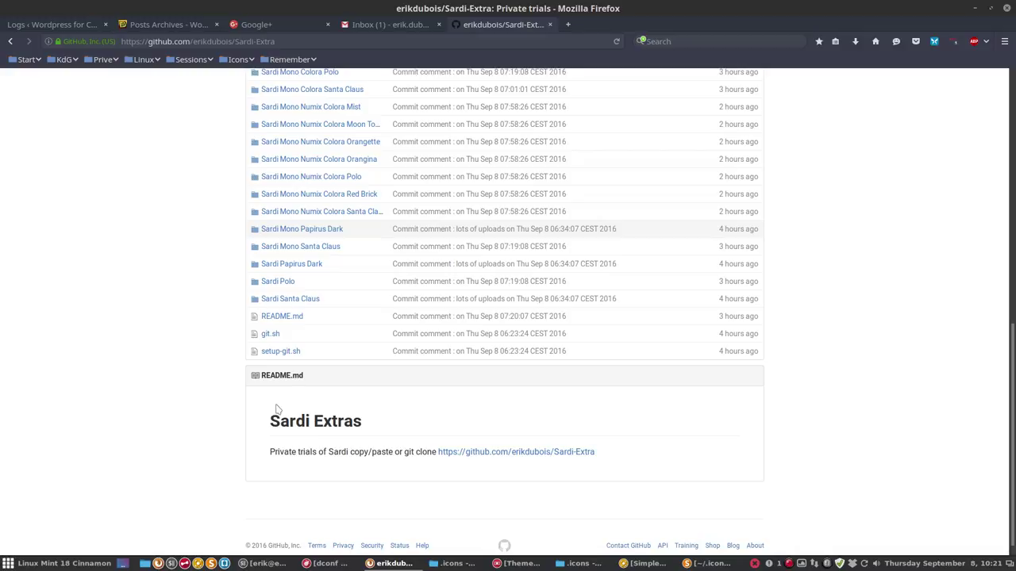
scroll(295, 273, up, 7)
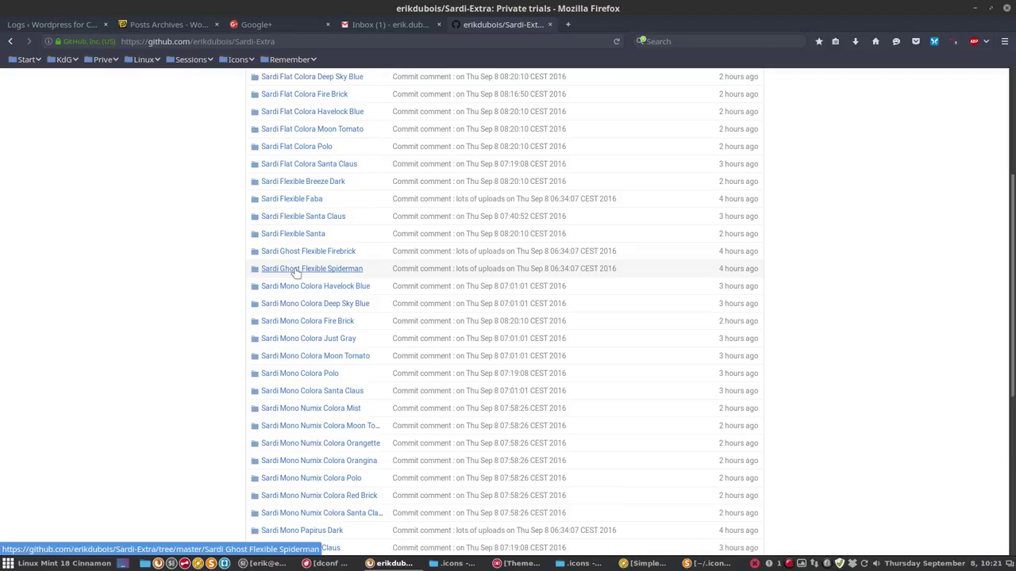
scroll(295, 270, down, 5)
scroll(295, 271, up, 3)
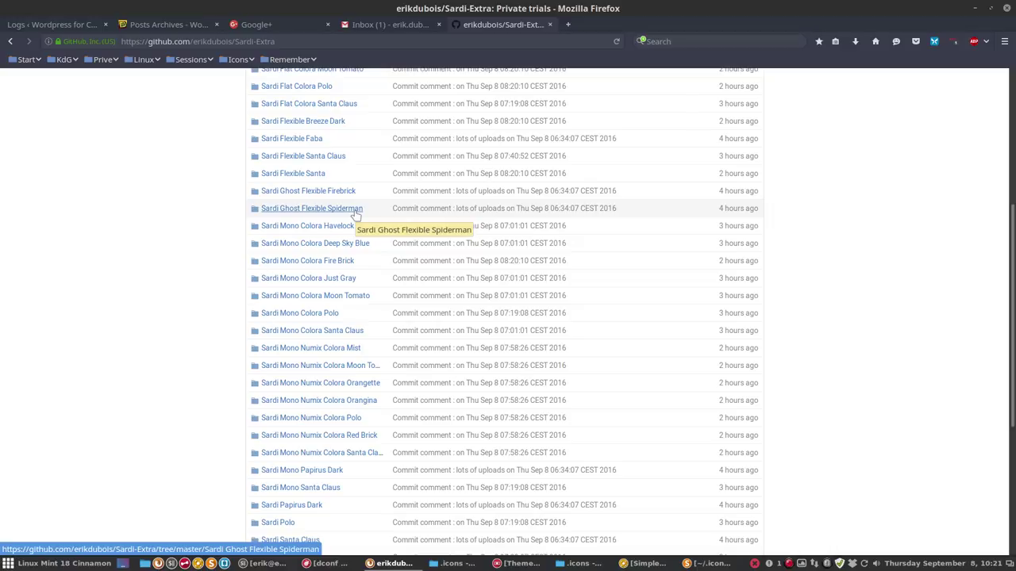
scroll(353, 218, down, 5)
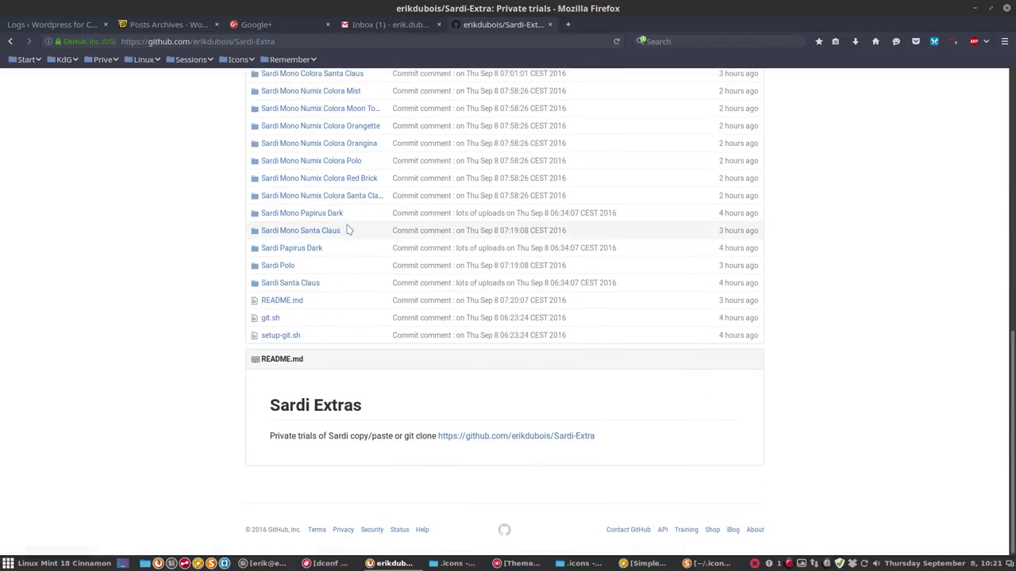